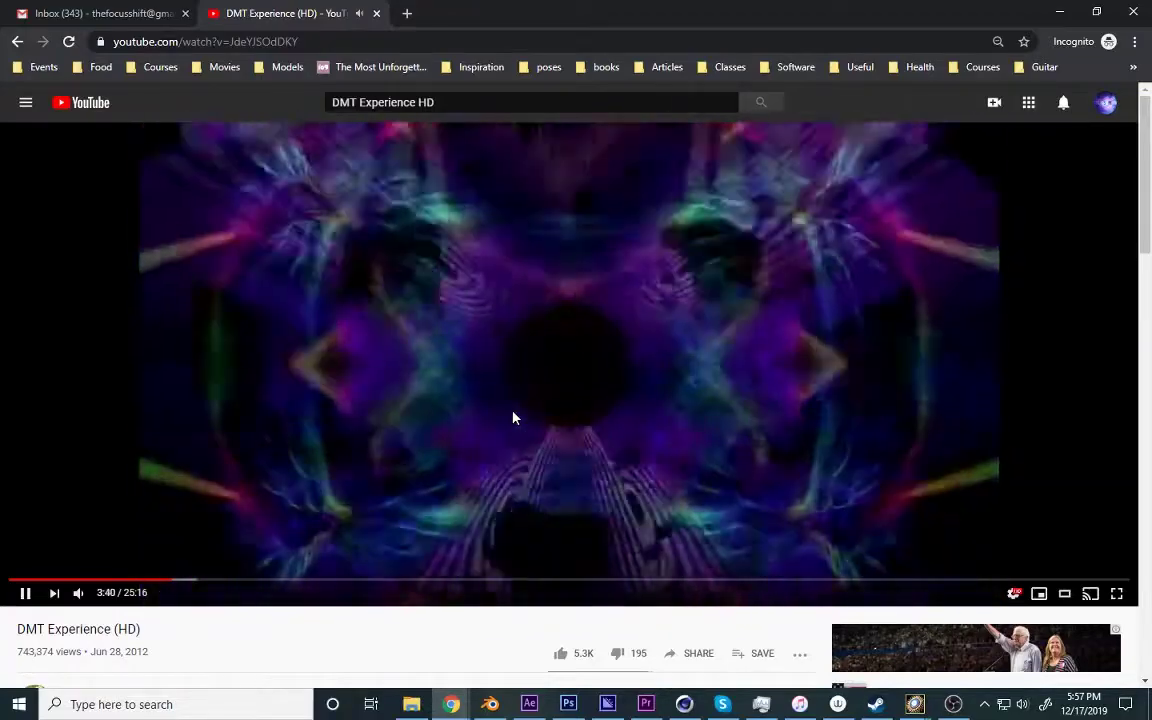
Skim the reference video back to around 3:15 and examine the tunnel of hexagonal shapes.
click(512, 418)
click(165, 582)
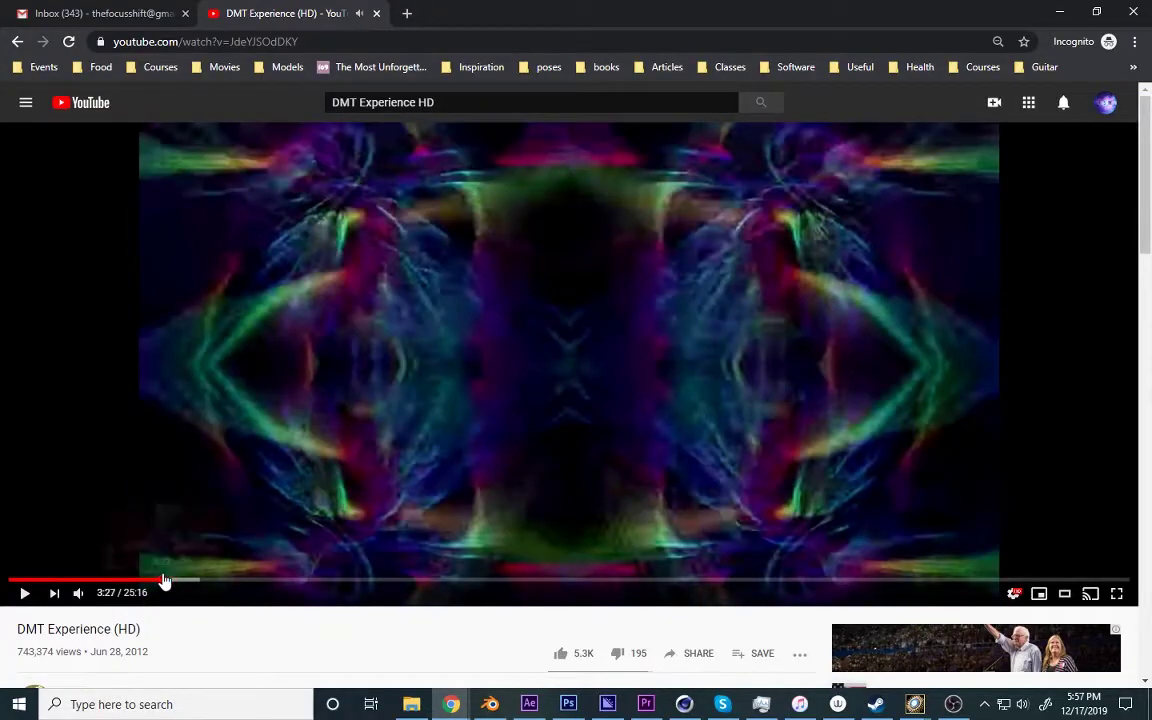
click(149, 582)
click(145, 582)
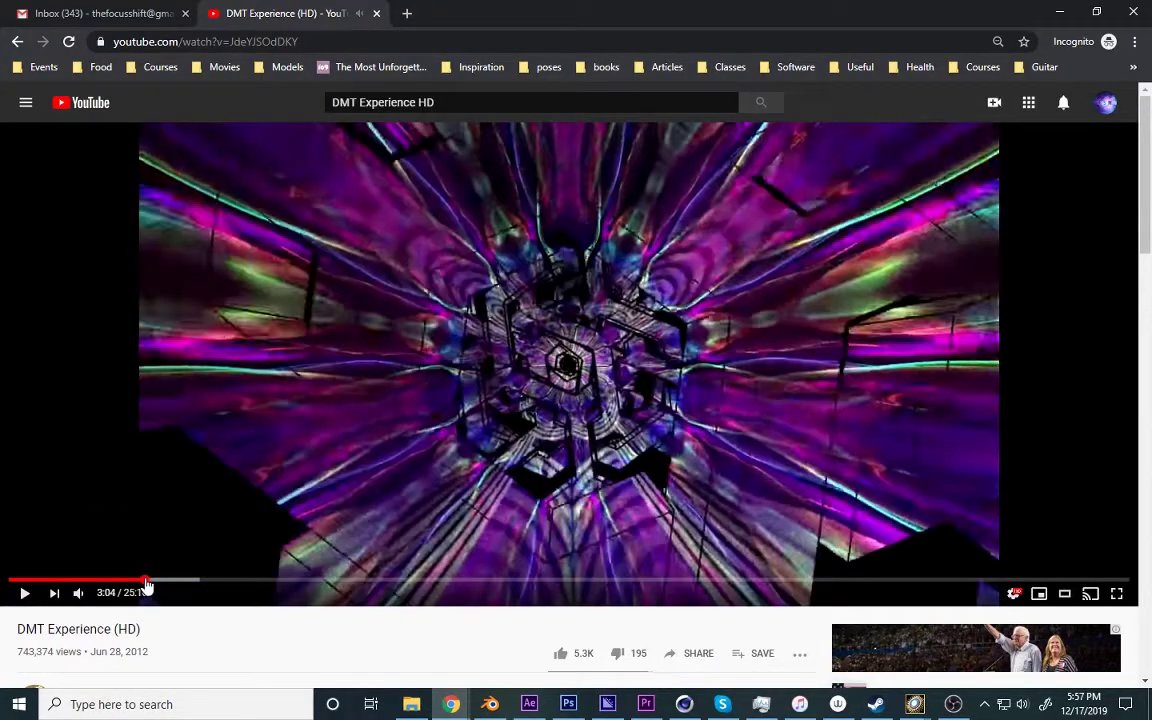
click(155, 582)
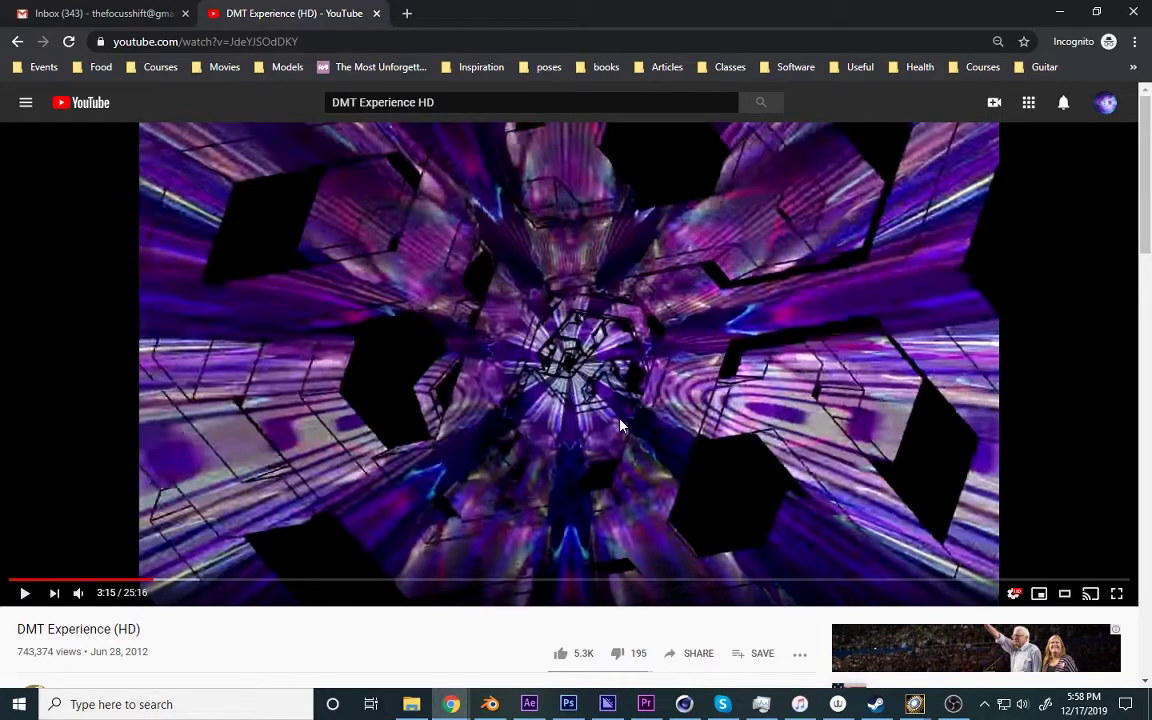
Switch to Blender and add a plane mesh at the 3D cursor.
click(490, 704)
shift+middle_drag(628, 411, 537, 368)
key(shift+a)
mouse_move(537, 366)
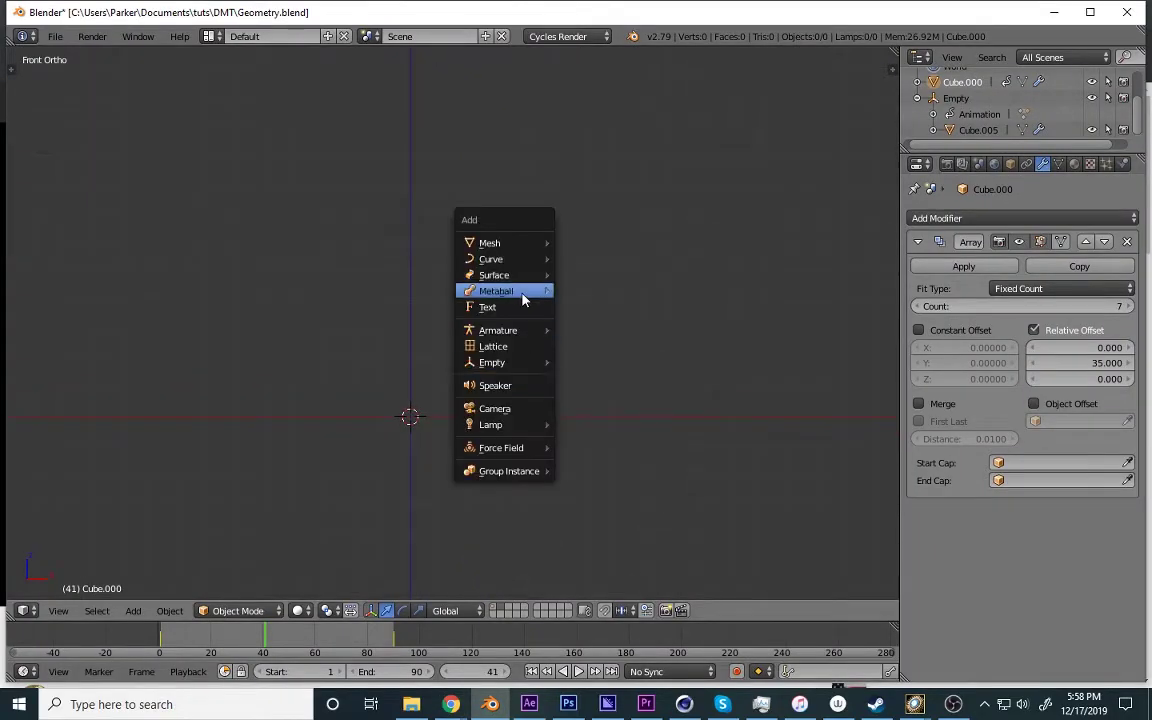
mouse_move(503, 253)
click(591, 244)
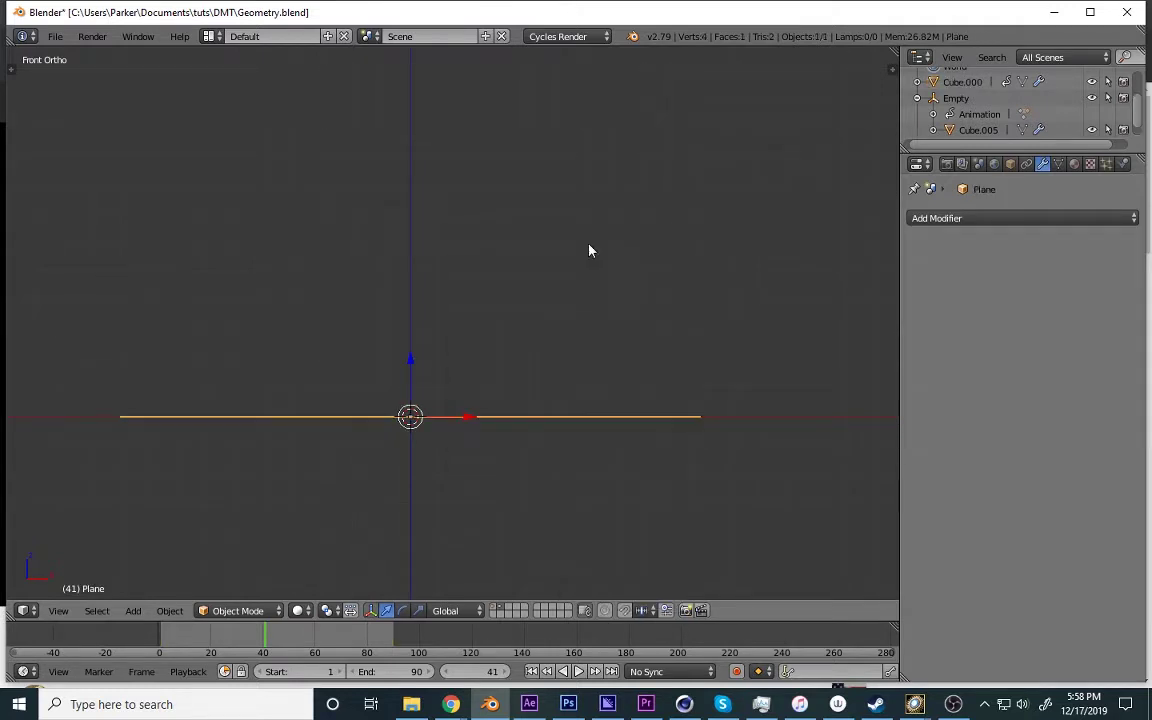
Rotate the plane 90 degrees about the X axis so it faces the front view.
text(rx)
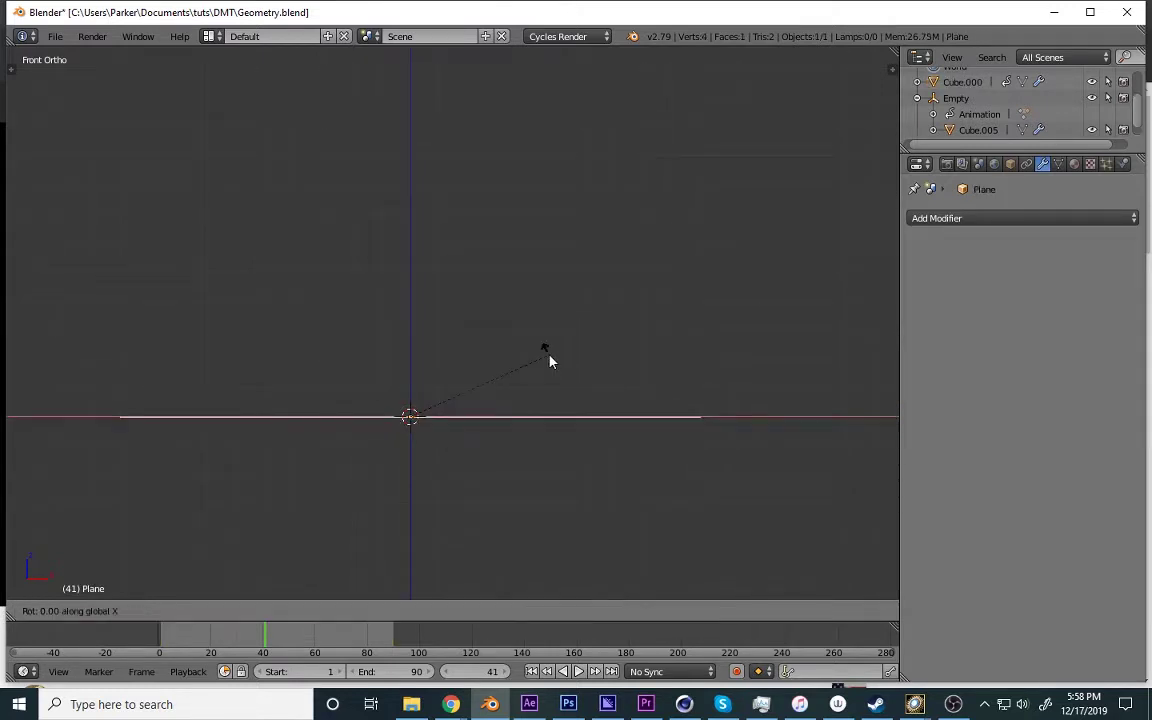
text(90)
key(Return)
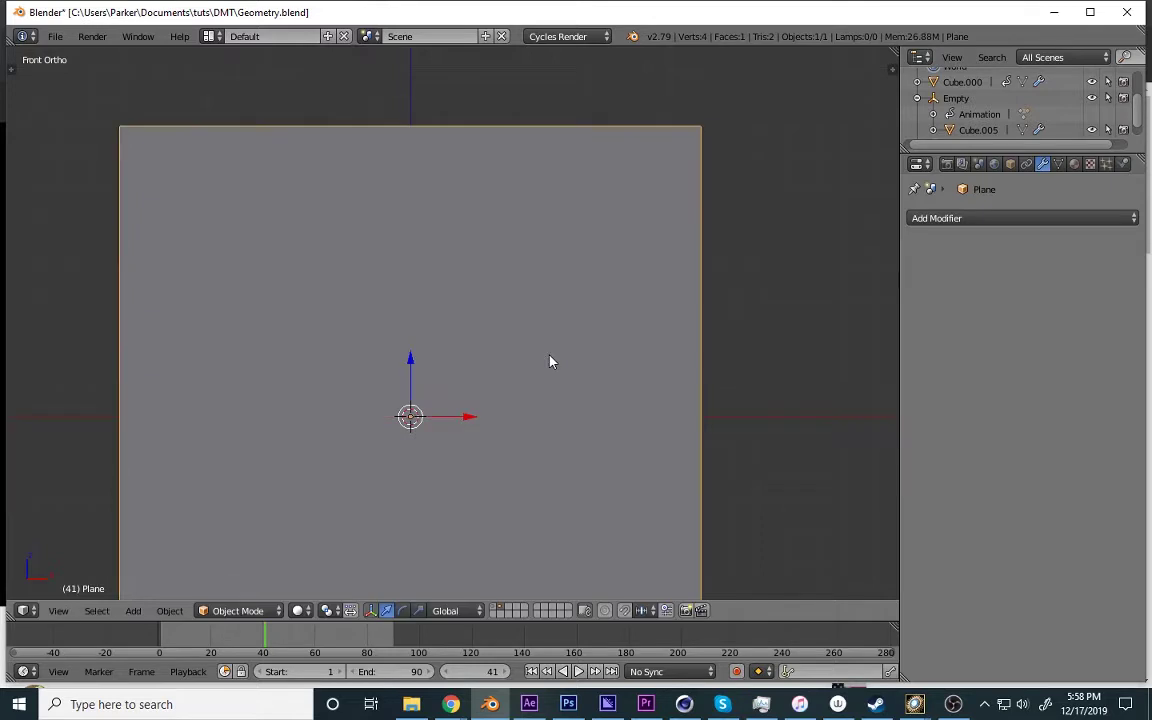
In Edit Mode with see-through display, add one vertical loop cut through the centre of the plane.
scroll(549, 362, down, 1)
scroll(549, 362, down, 2)
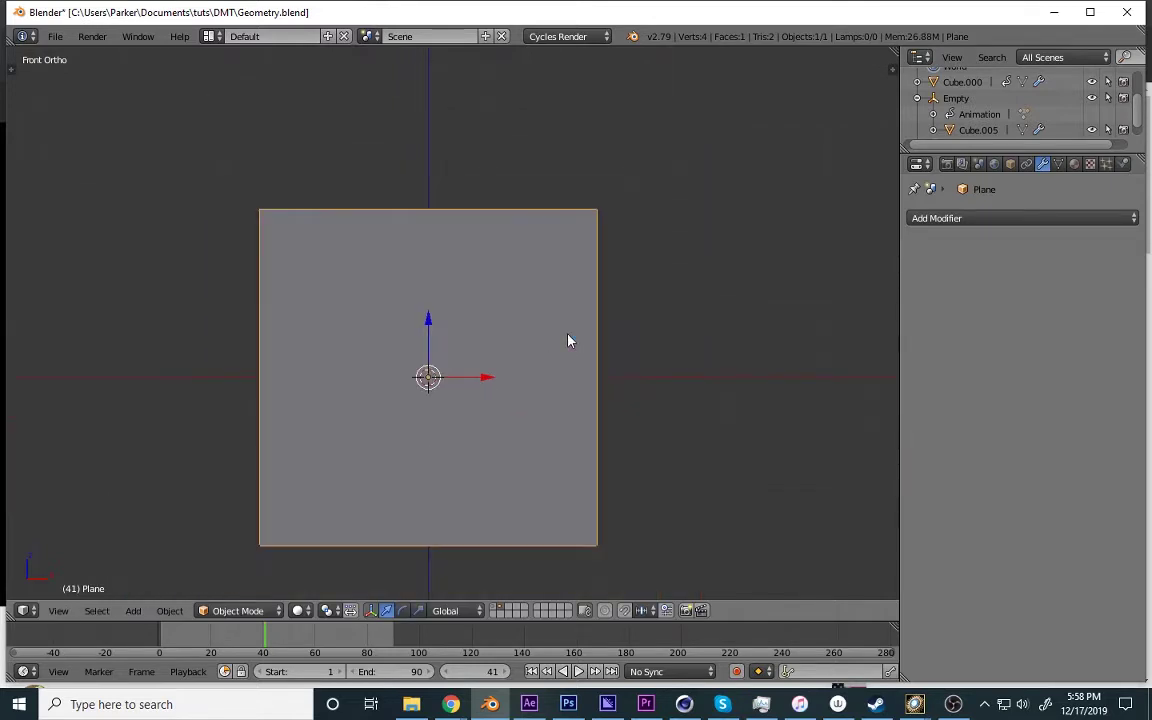
key(Tab)
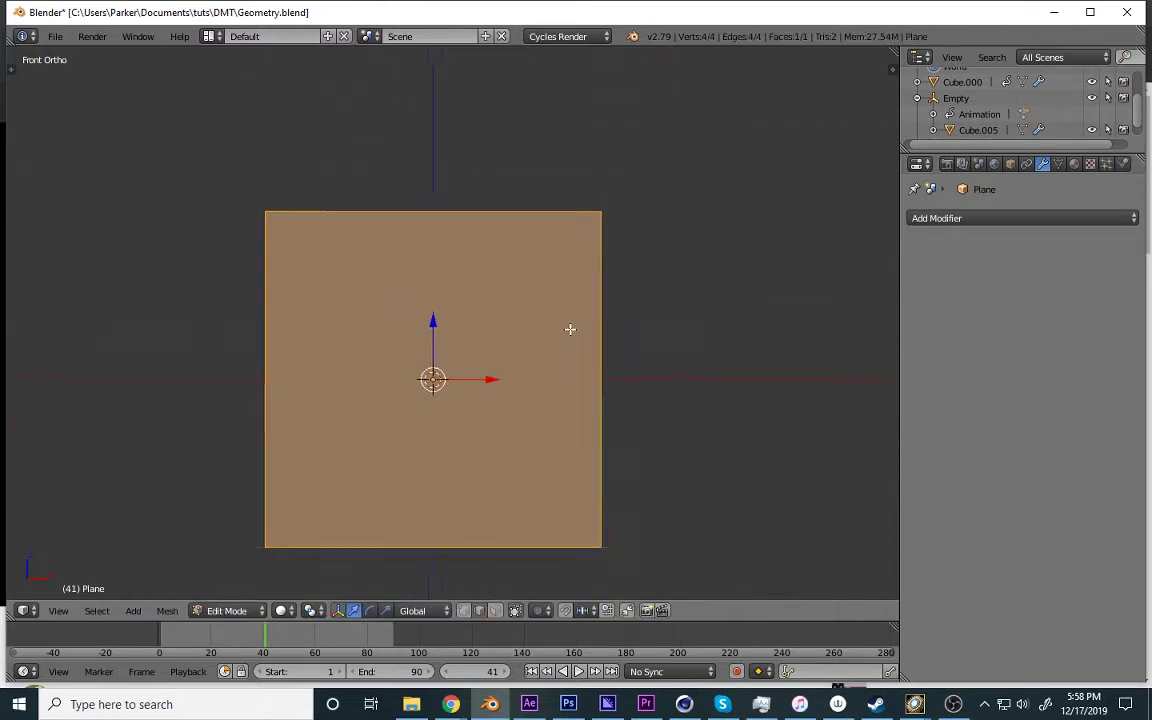
shift+middle_drag(571, 329, 585, 337)
key(alt+z)
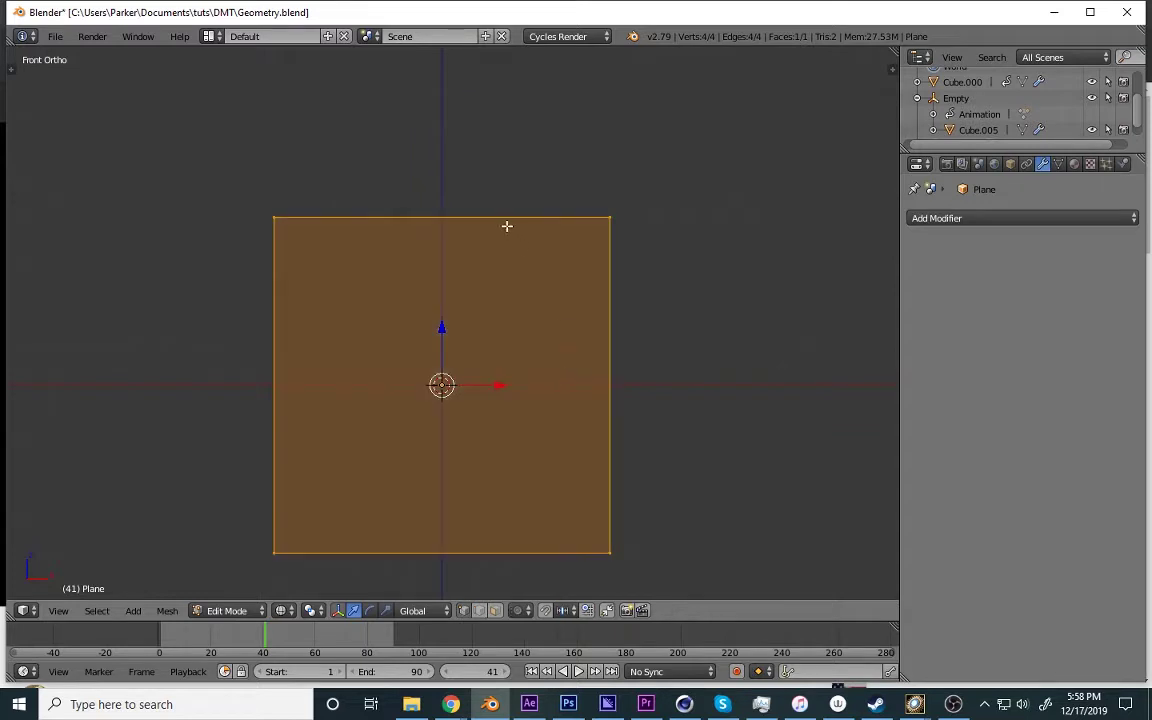
shift+middle_drag(494, 232, 563, 248)
scroll(594, 238, down, 4)
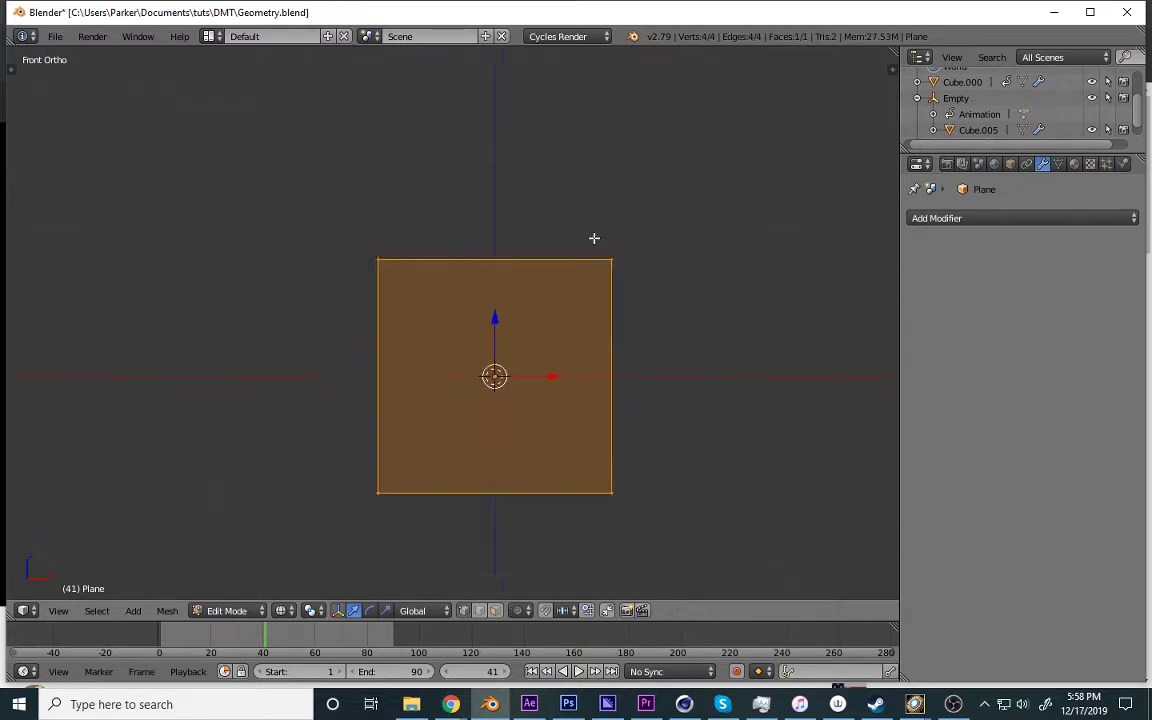
scroll(594, 238, down, 2)
scroll(594, 238, up, 2)
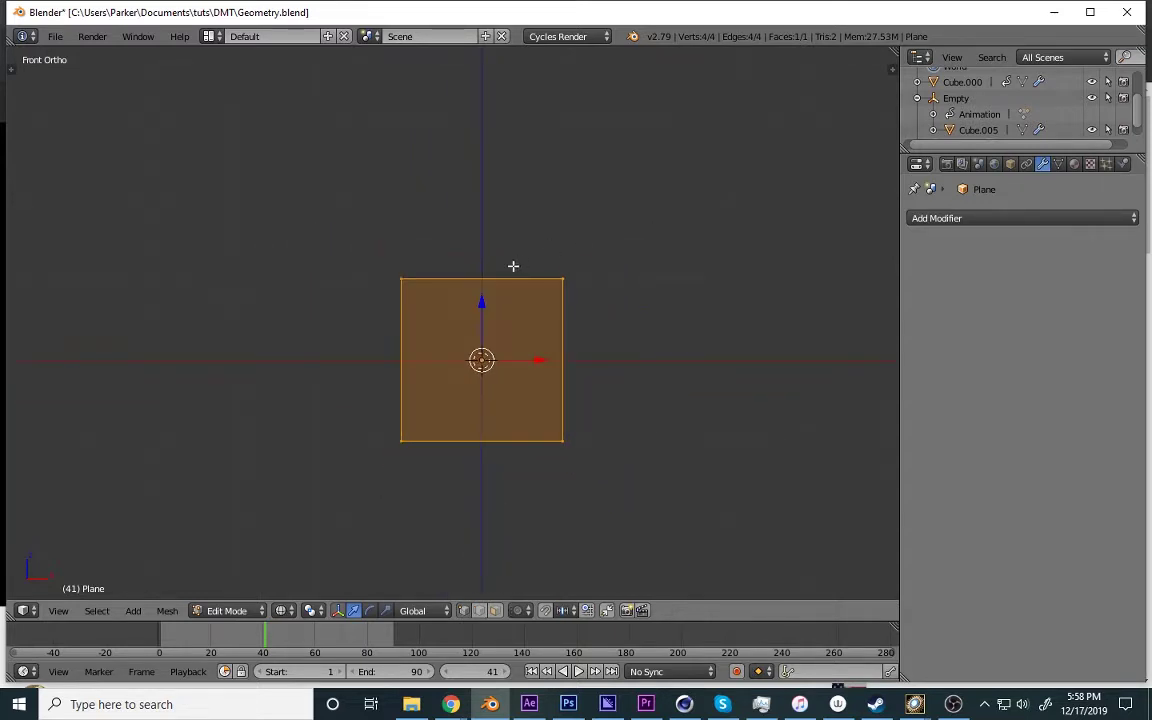
key(ctrl+r)
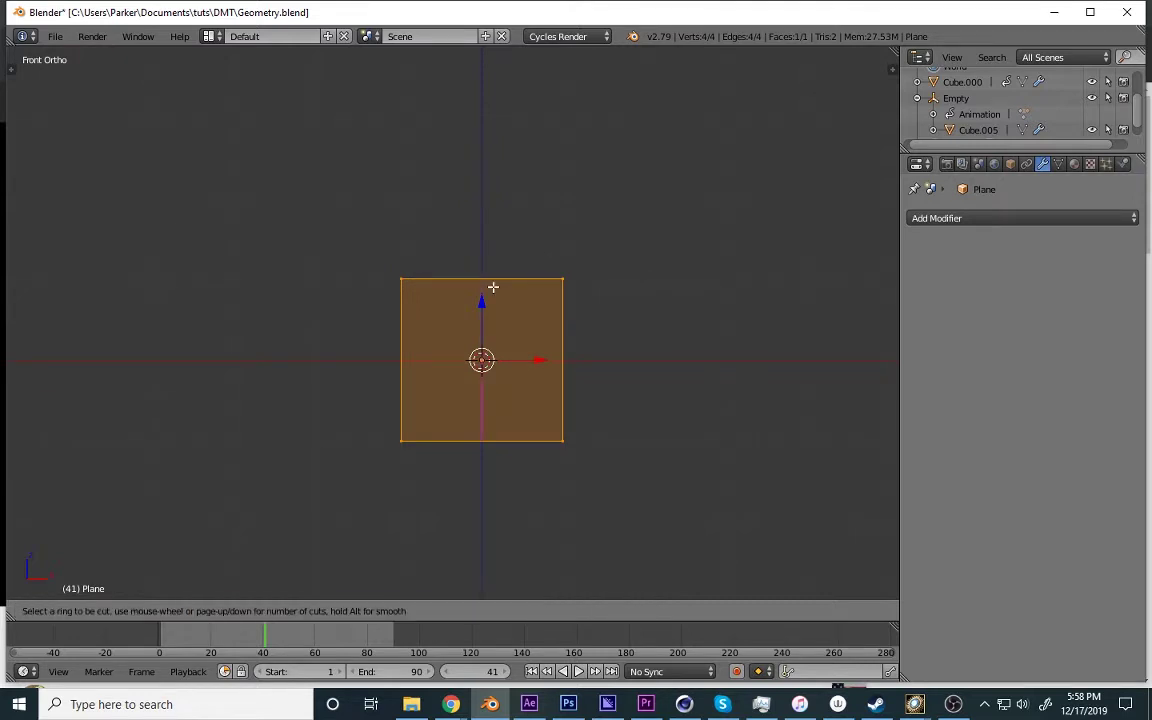
click(492, 287)
right_click(489, 285)
Scale the centre edge along Z by about 1.4 to give the plane pointed ends.
shift+middle_drag(489, 285, 517, 306)
key(s)
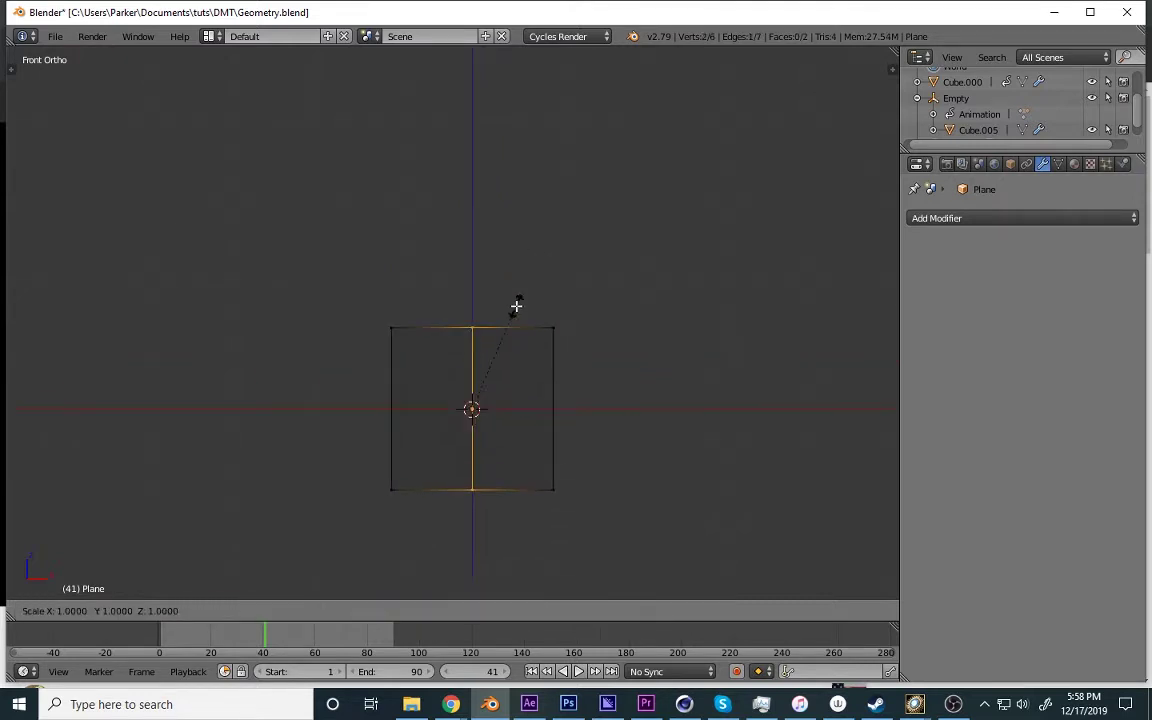
key(z)
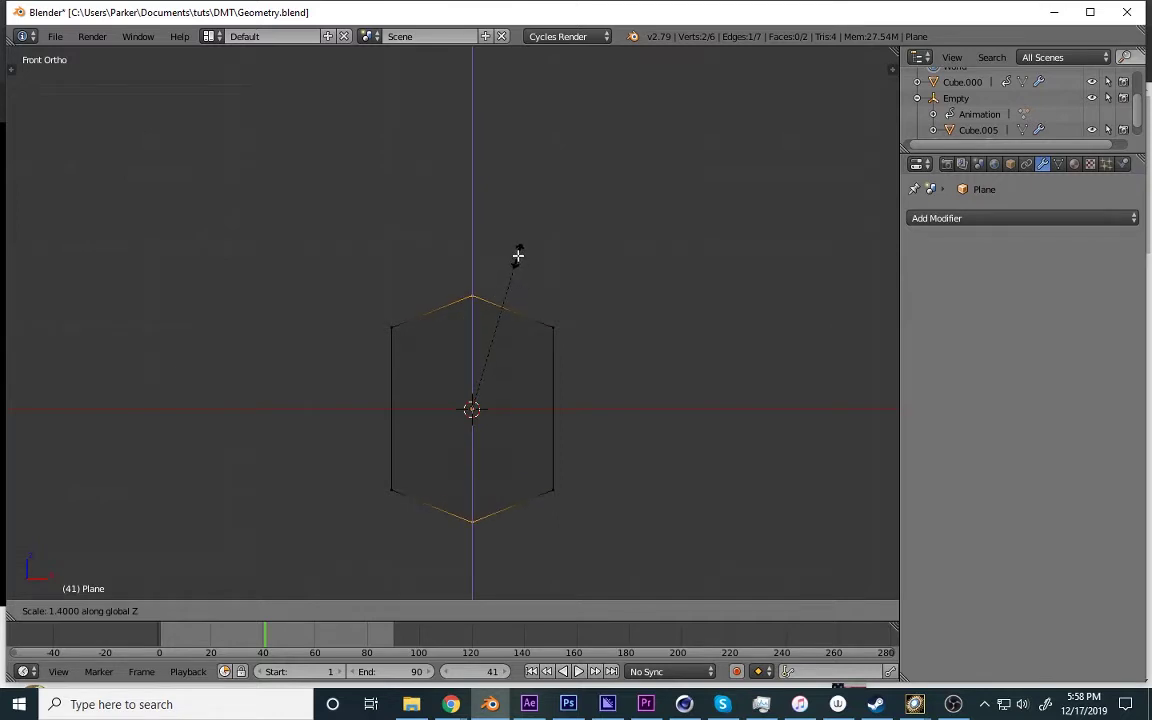
click(517, 255)
Select the four outer corner vertices and scale them inward along Z to form a hexagon outline.
right_click(553, 327)
shift+right_click(560, 494)
shift+right_click(410, 332)
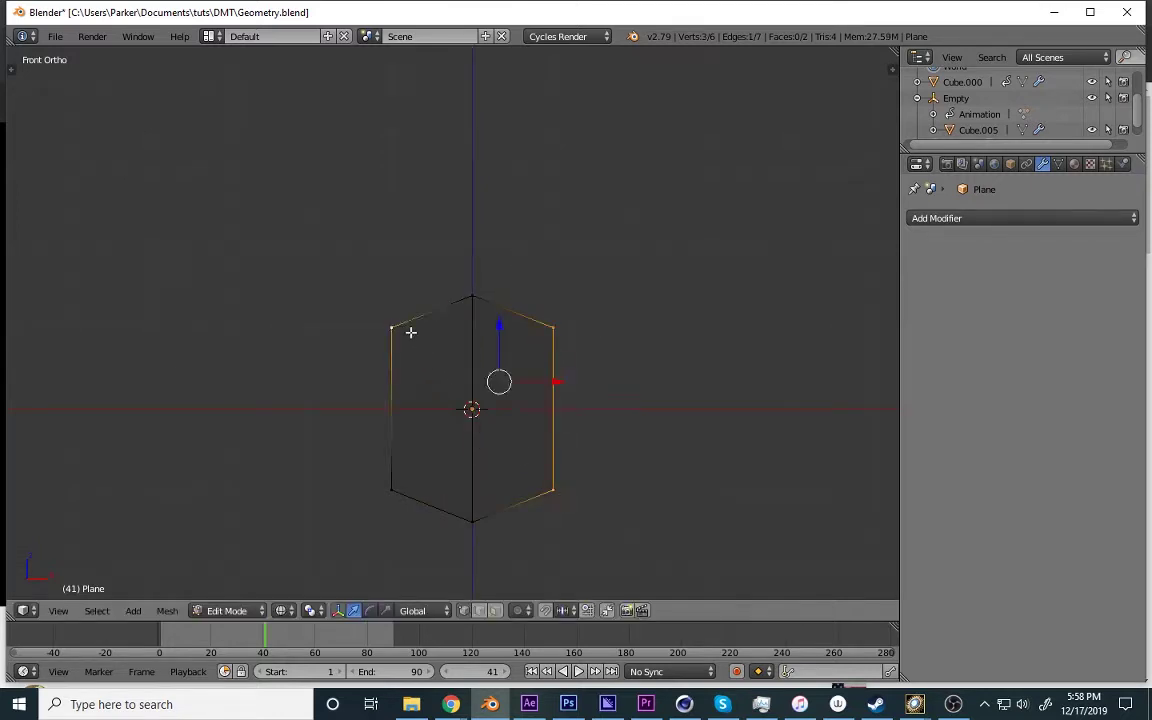
shift+right_click(363, 410)
scroll(620, 370, up, 1)
key(s)
key(z)
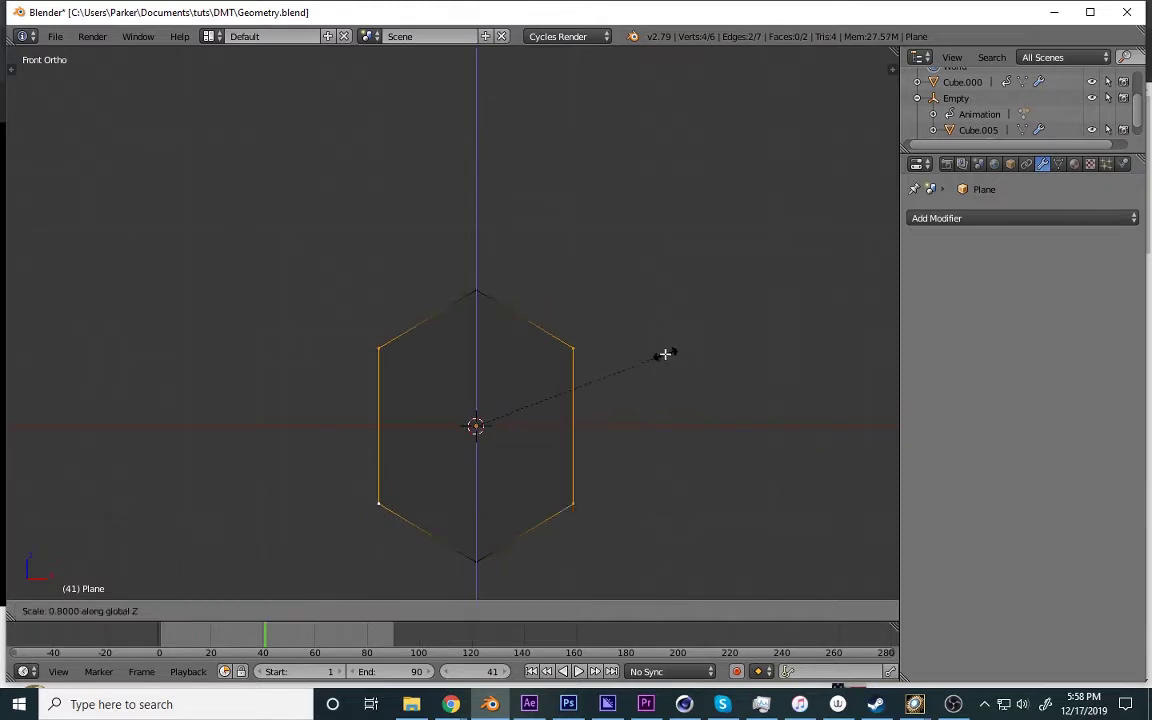
click(609, 322)
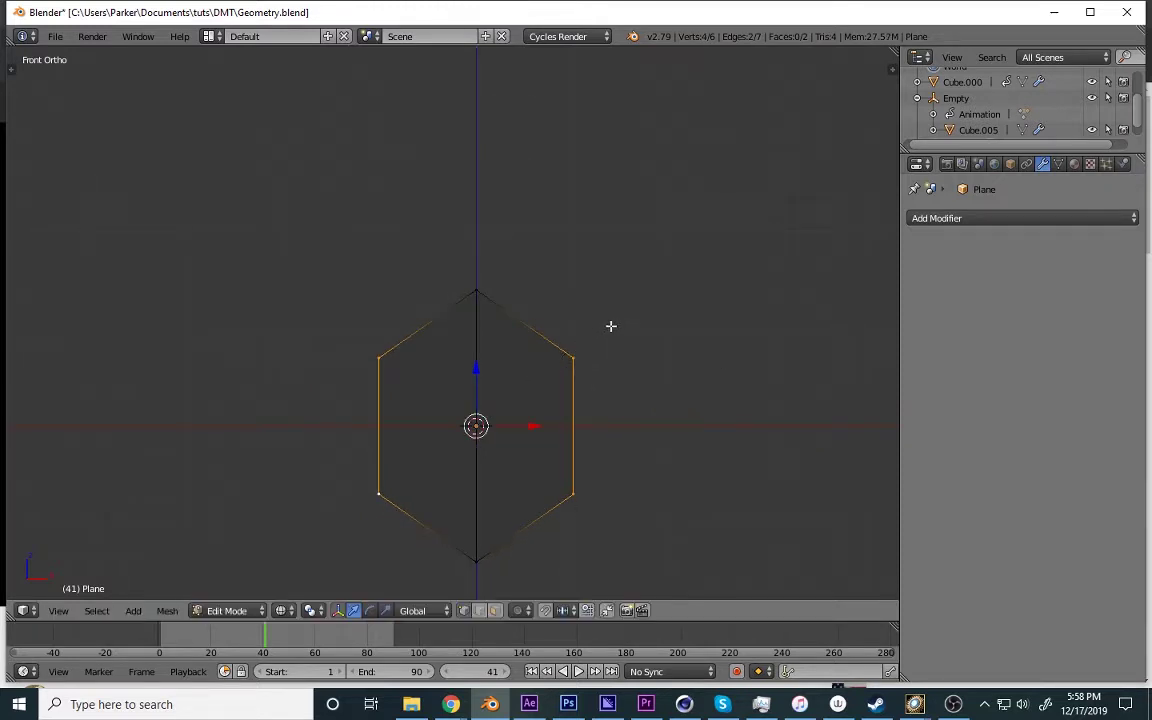
Check the overall shape and further shorten the hexagon's vertical sides by scaling the corner vertices along Z.
key(Tab)
scroll(560, 365, up, 3)
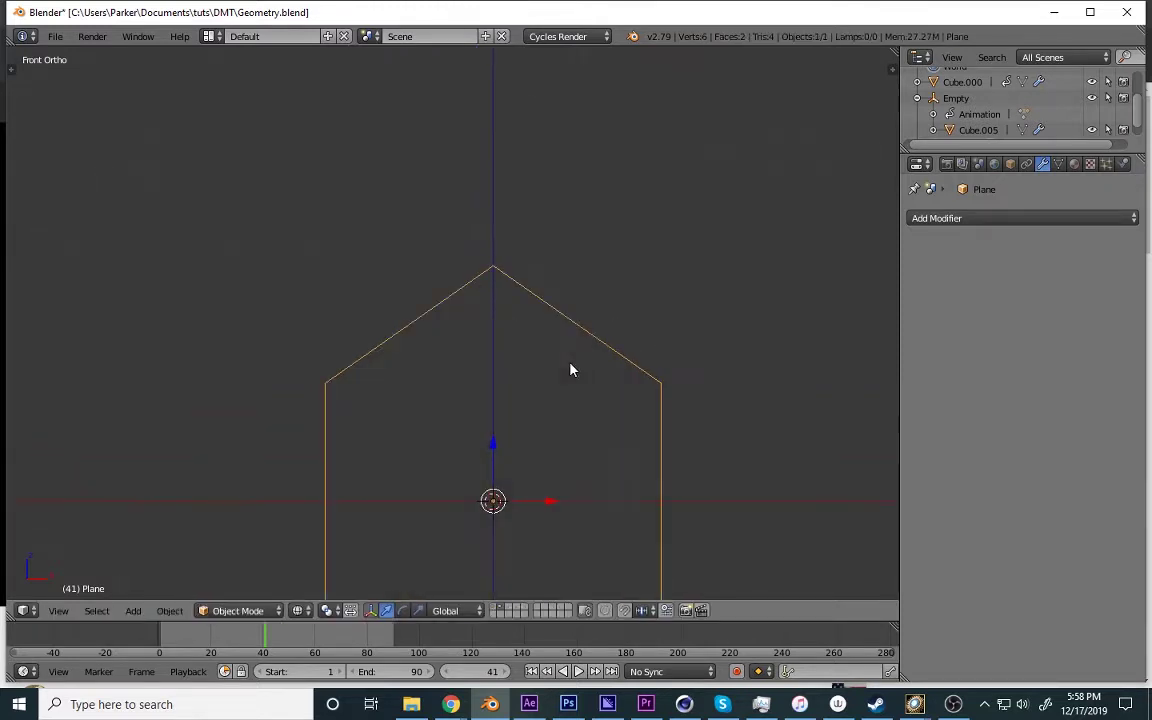
scroll(550, 368, down, 4)
middle_drag(535, 368, 558, 380)
key(KP_1)
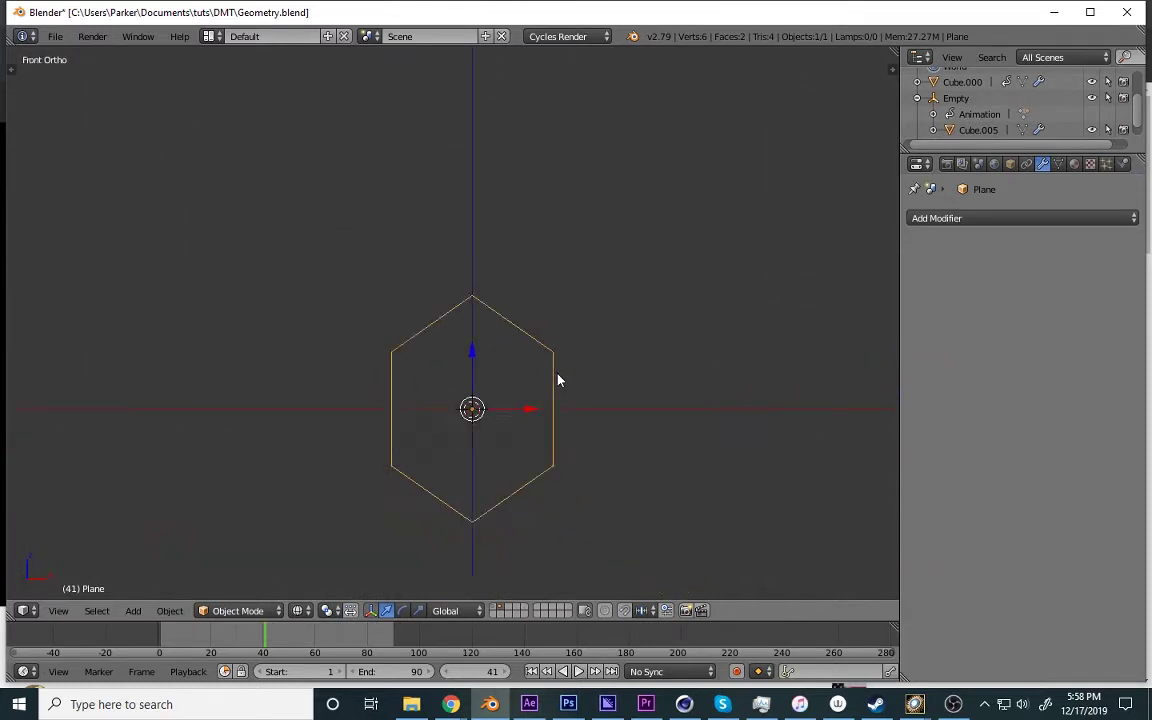
key(Tab)
scroll(558, 360, up, 2)
key(s)
key(z)
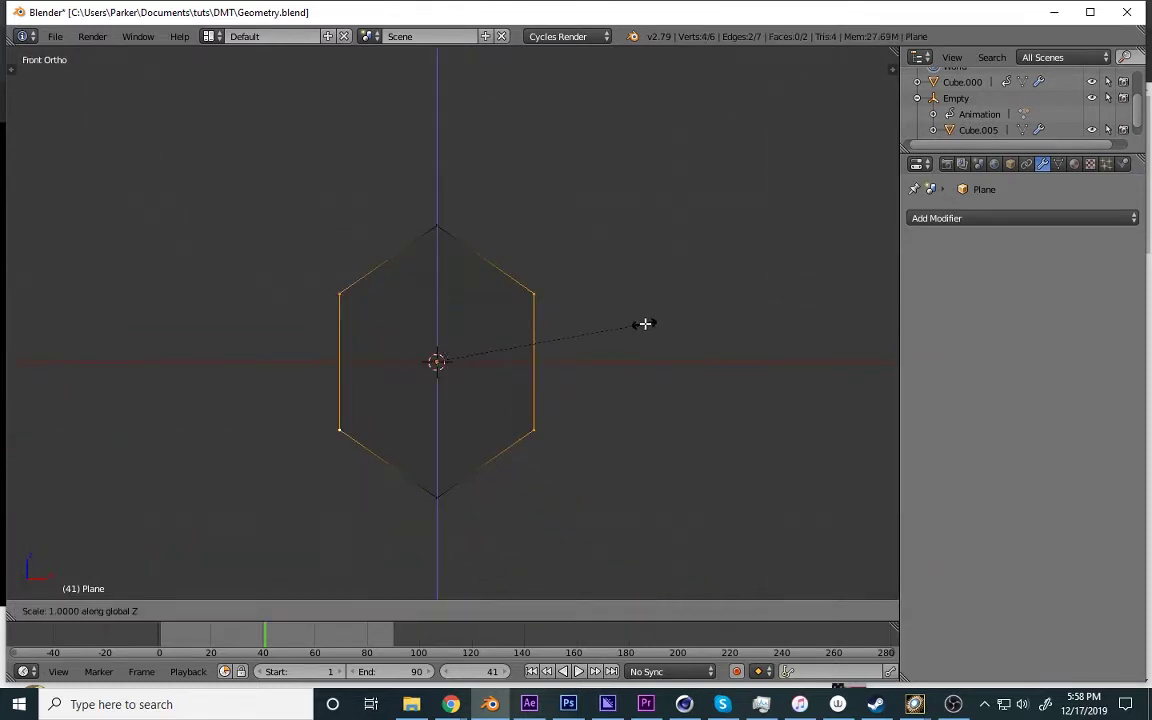
click(663, 316)
key(s)
key(z)
click(648, 316)
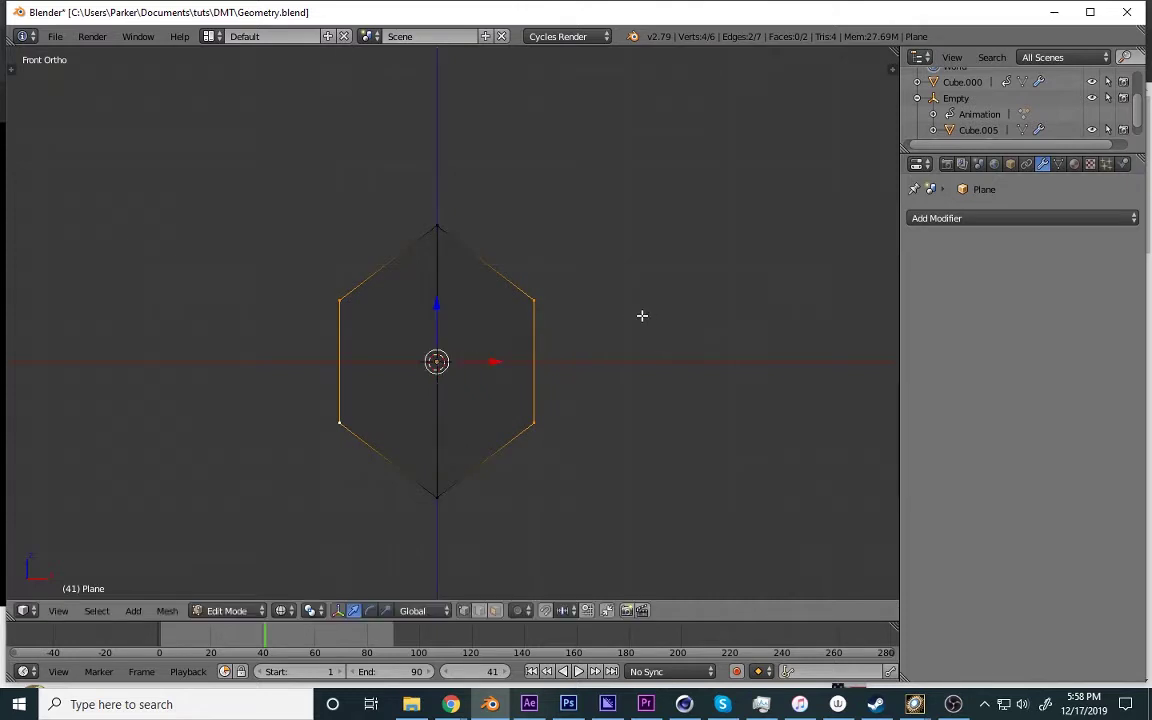
Scale the hexagon's top and bottom tip vertices inward along Z to even out its proportions.
key(Tab)
key(Tab)
right_click(432, 234)
shift+right_click(461, 473)
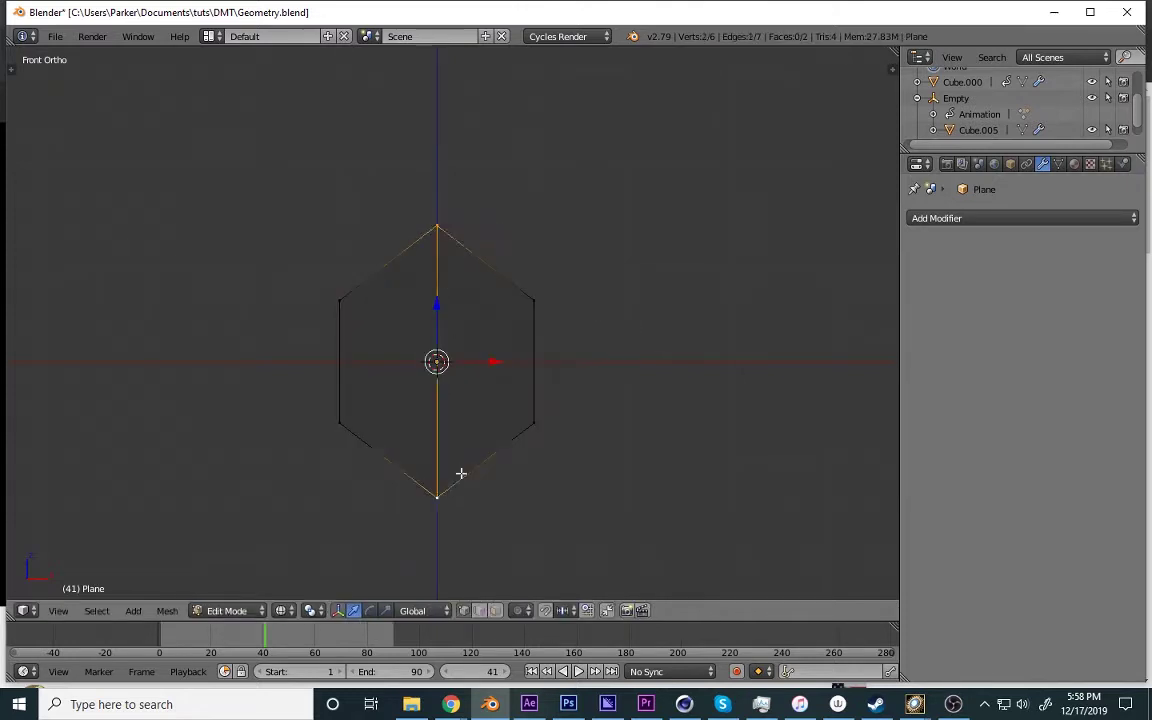
key(s)
key(z)
click(619, 440)
key(Tab)
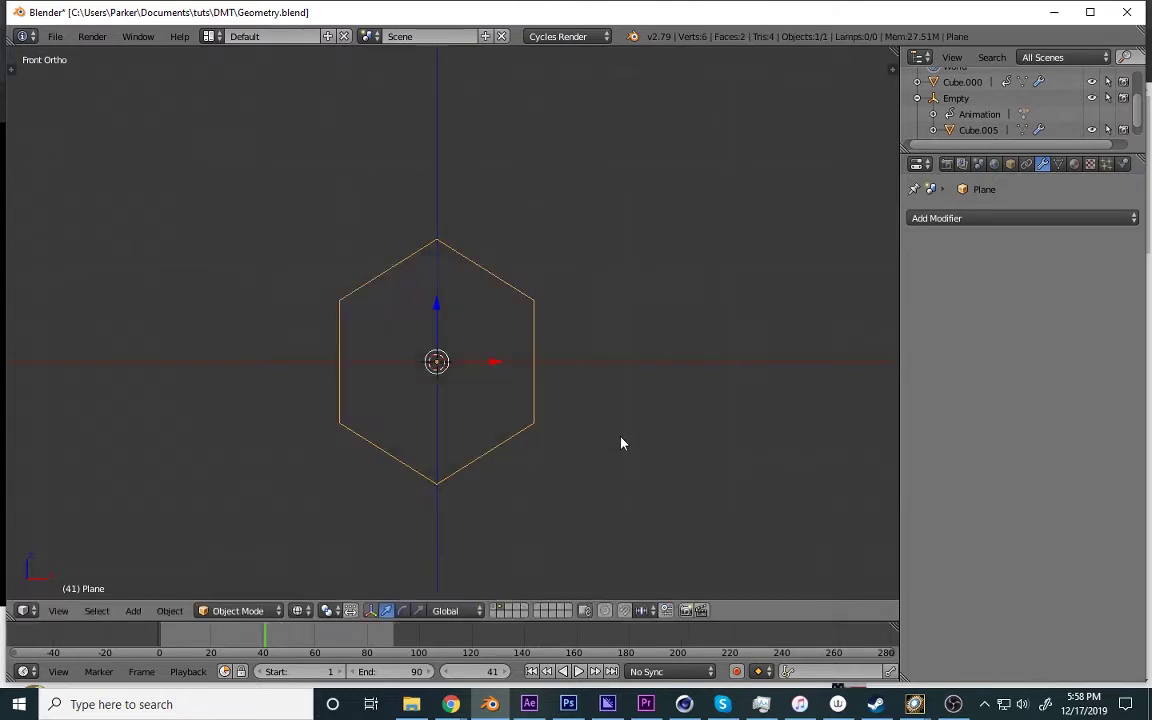
scroll(620, 422, down, 2)
scroll(607, 406, up, 4)
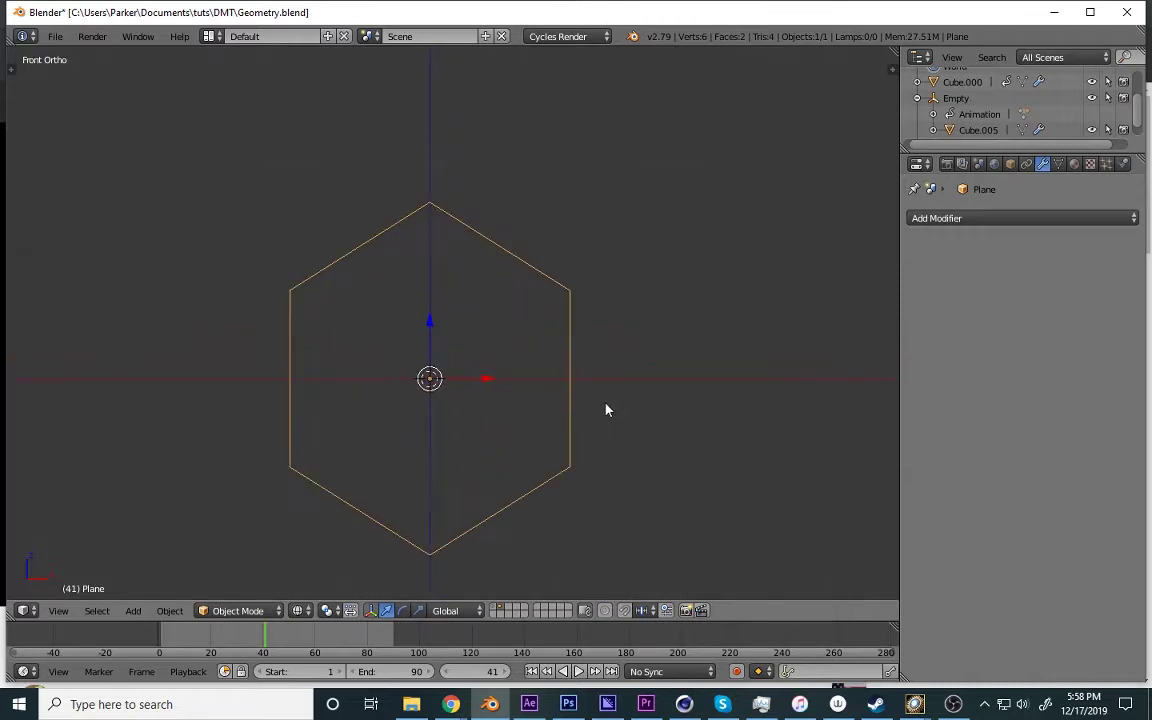
scroll(605, 404, down, 1)
key(Tab)
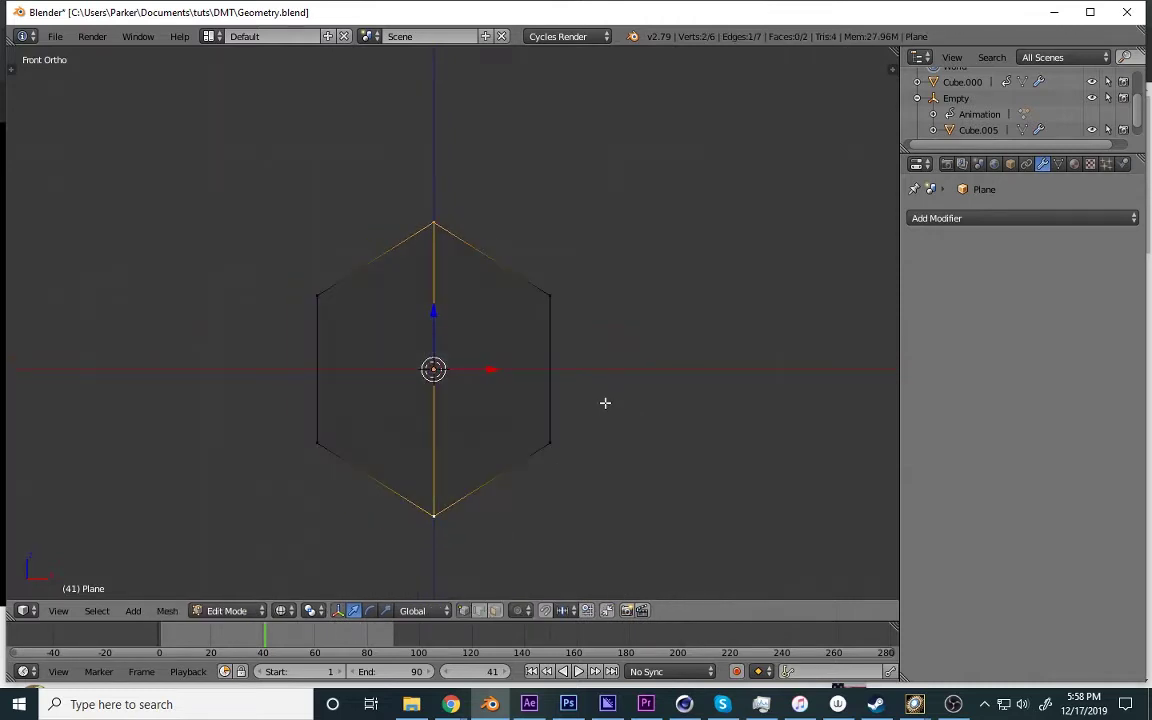
key(a)
key(e)
right_click(622, 321)
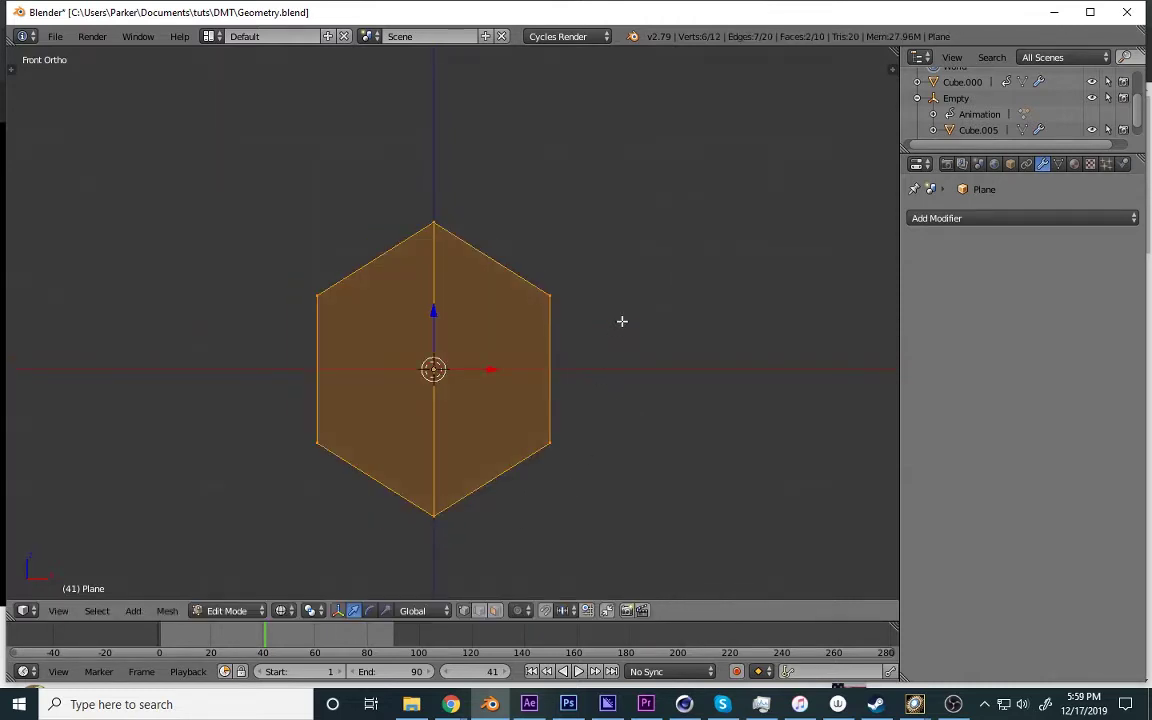
key(s)
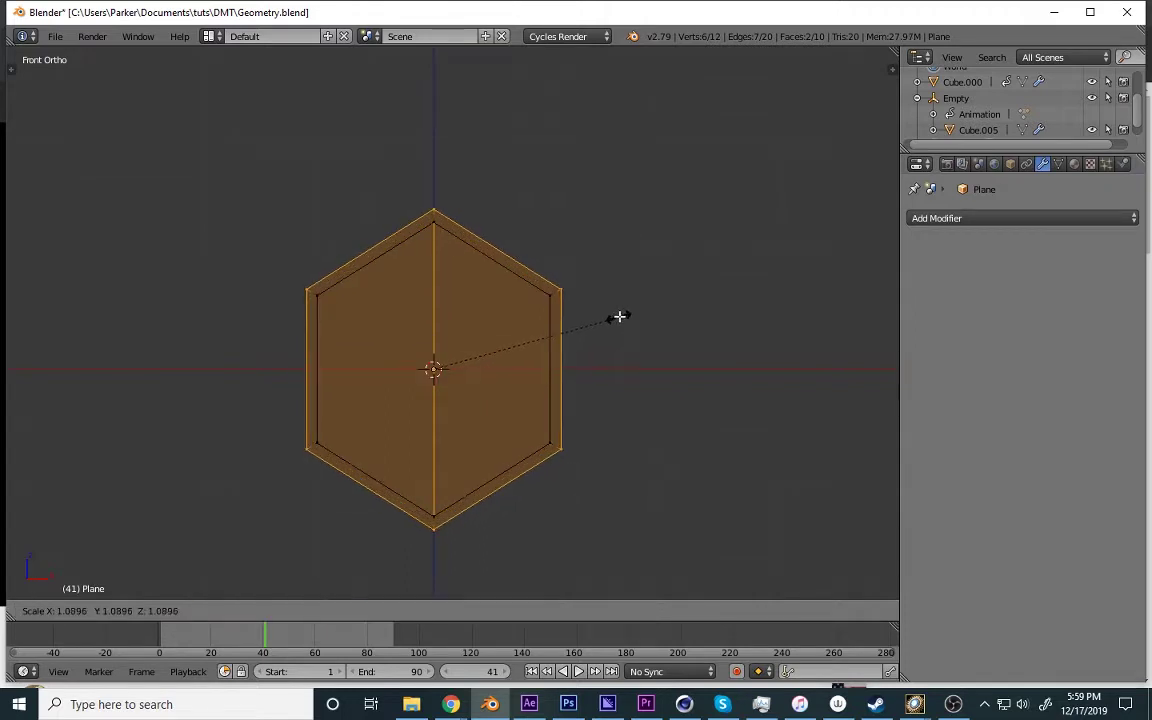
click(627, 312)
key(ctrl+z)
key(ctrl+z)
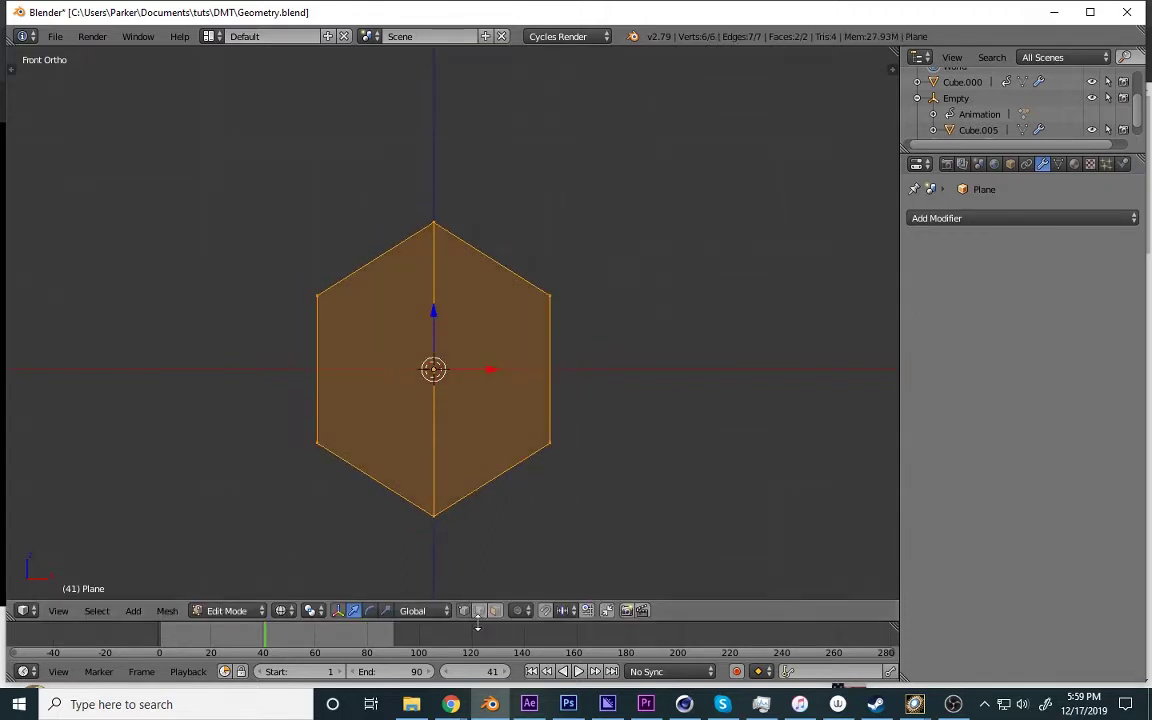
Delete the hexagon's vertical centre edge, leaving only the six-edge outline.
right_click(434, 389)
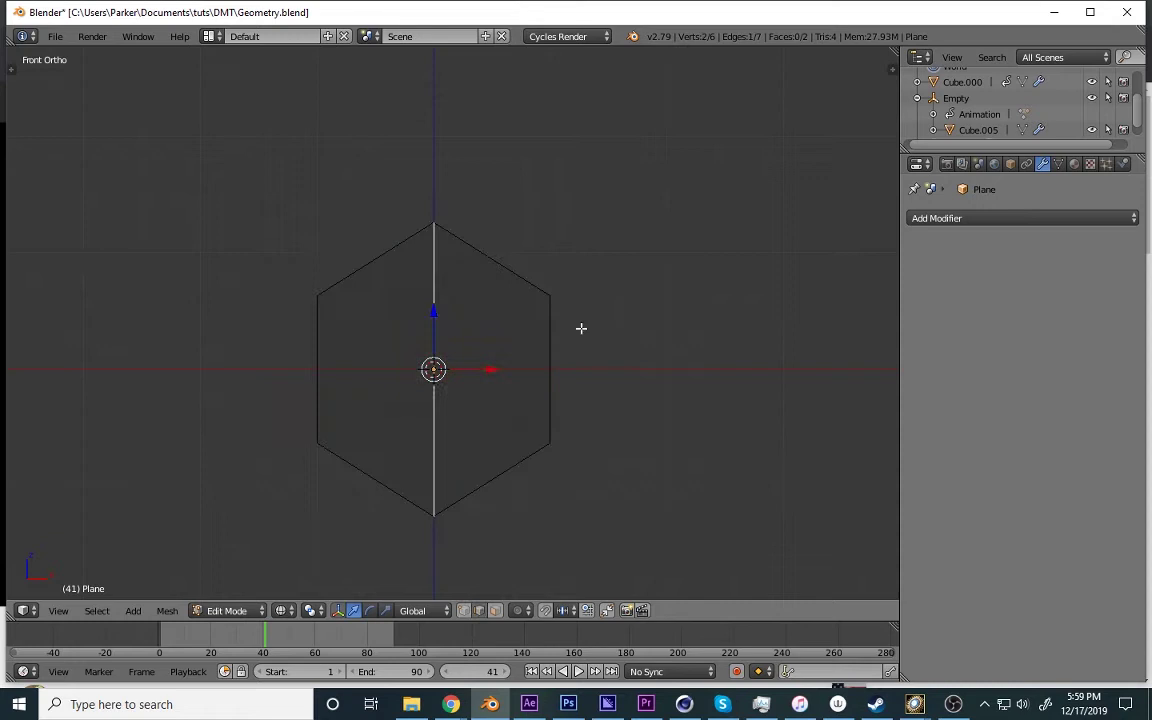
key(x)
click(643, 276)
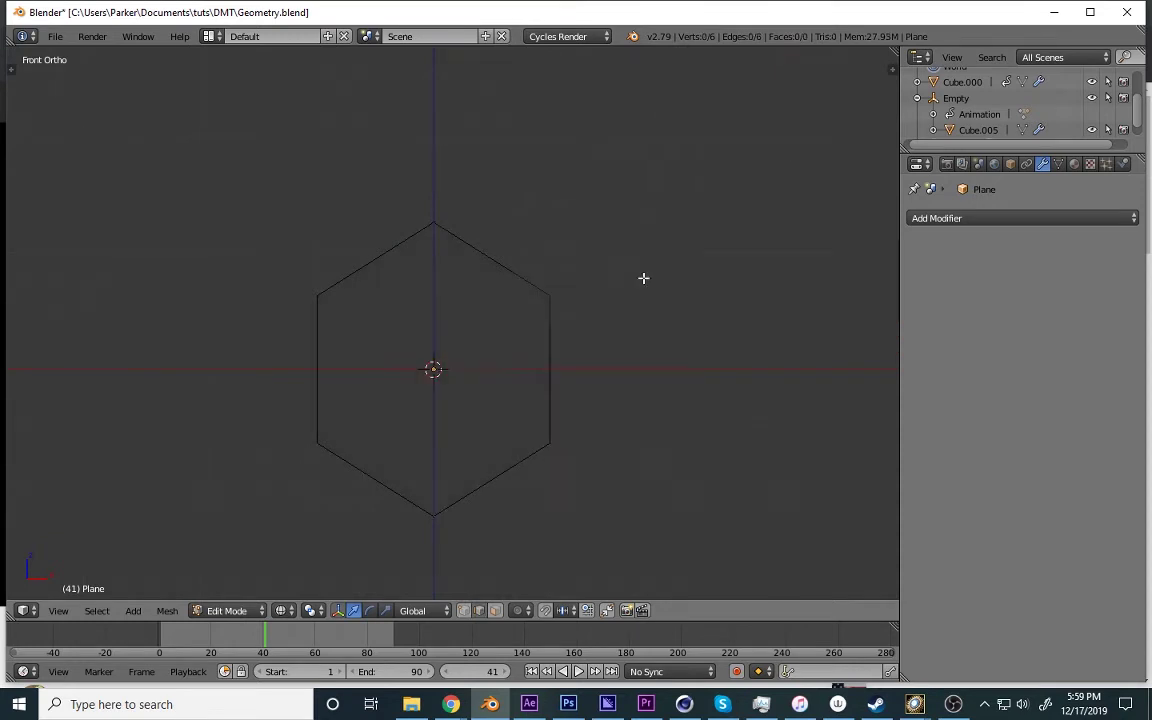
Extrude the whole hexagon outline in place, scale the new edges outward into a flat frame, and select the entire mesh.
key(a)
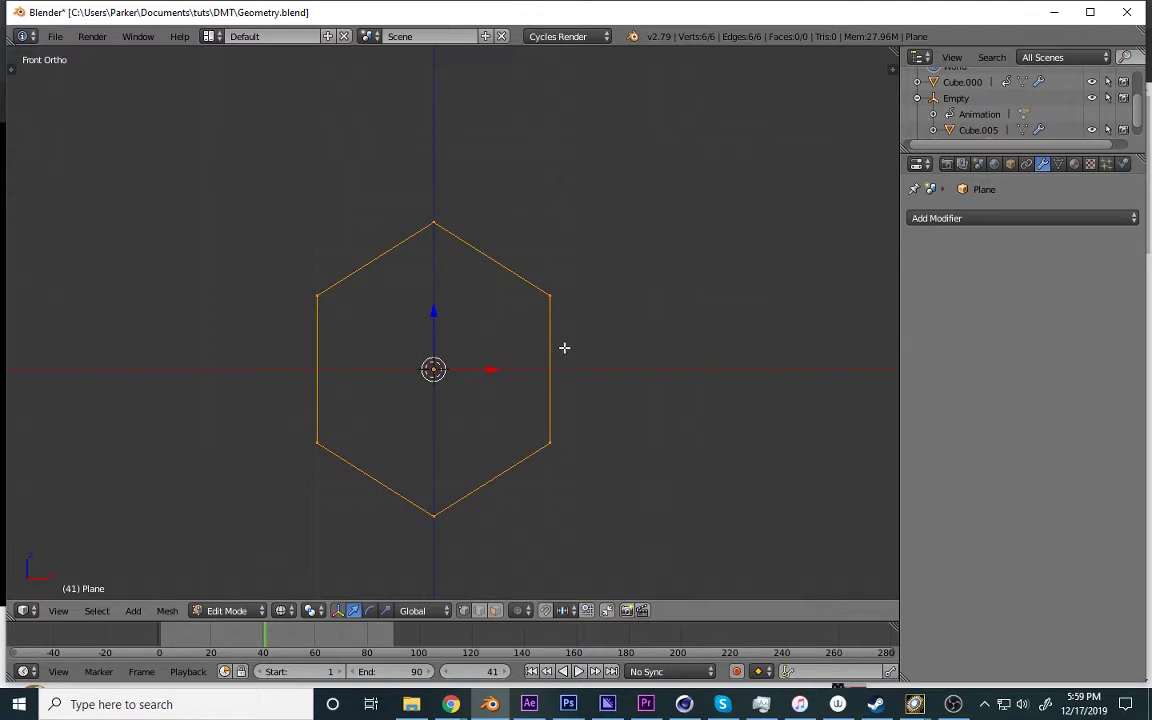
key(e)
right_click(564, 347)
key(s)
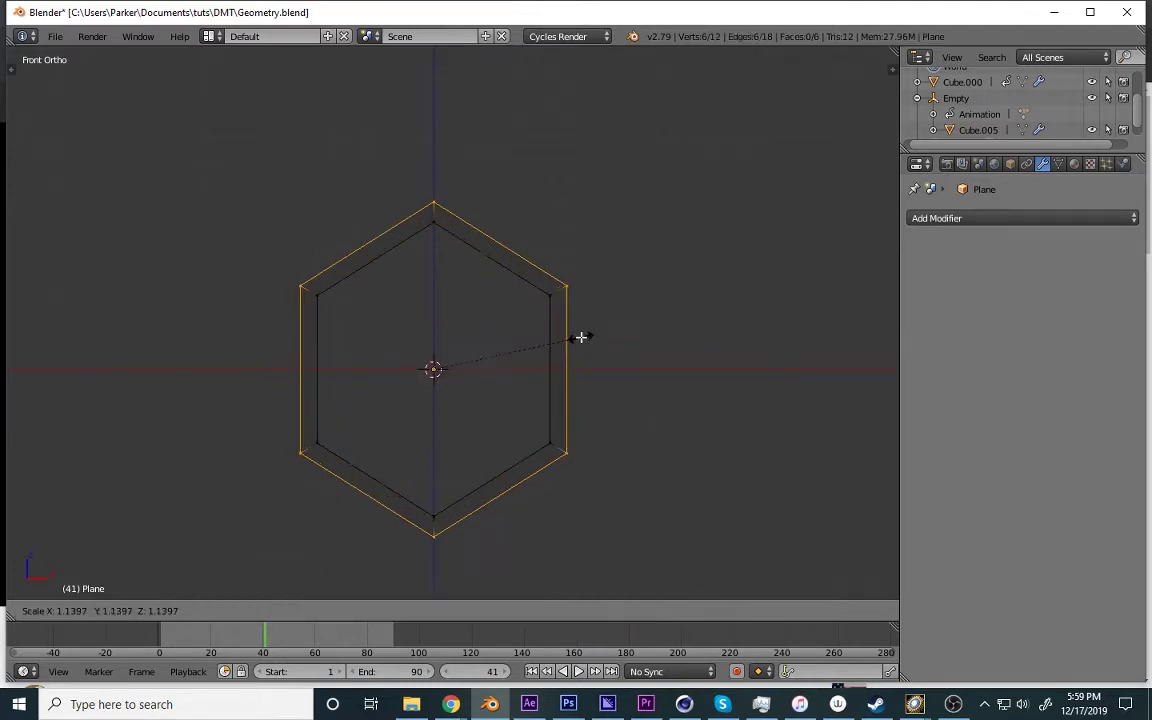
click(591, 329)
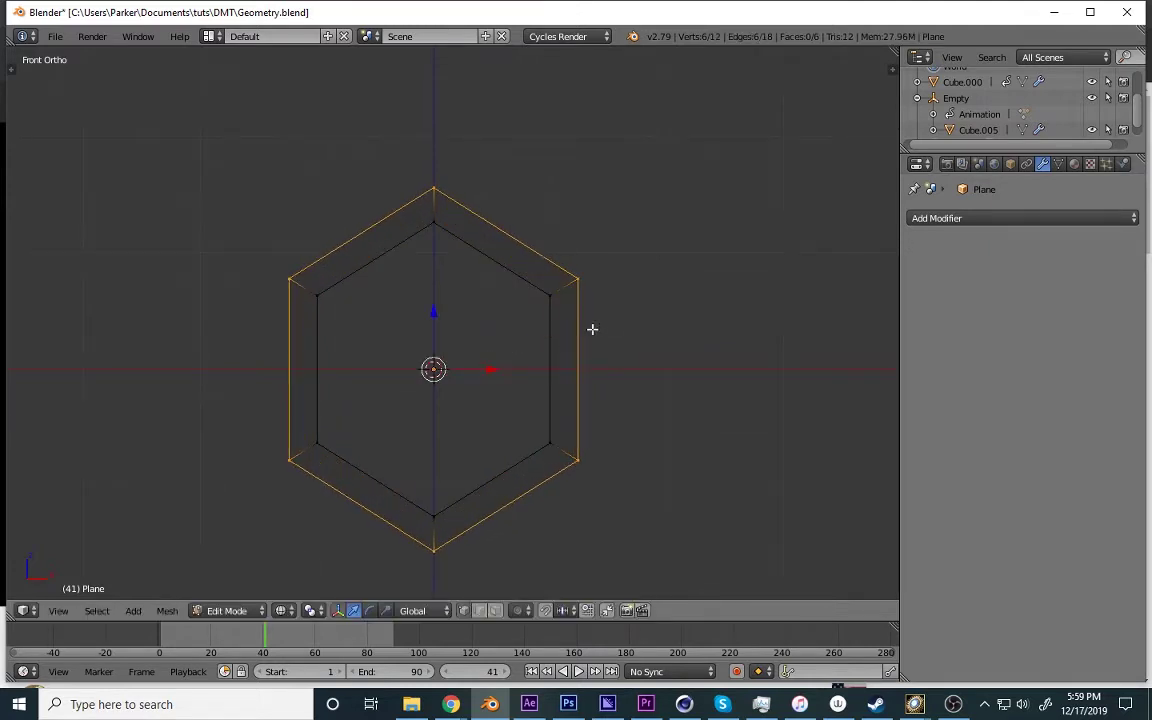
key(a)
key(a)
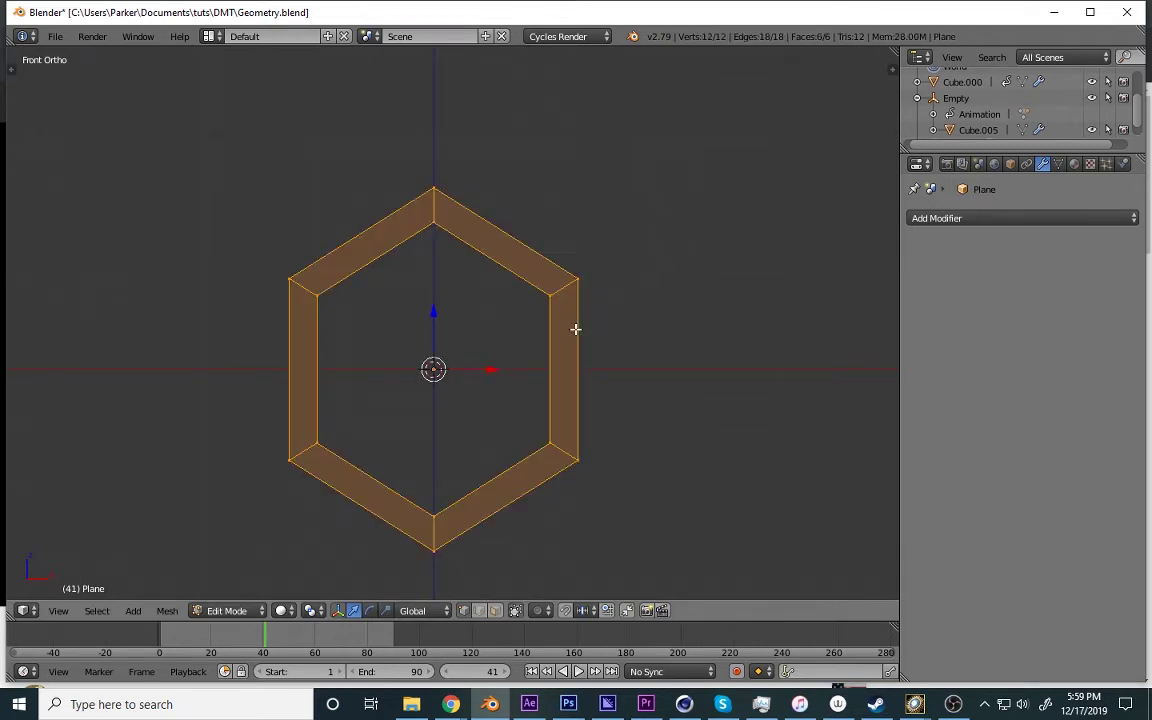
Extrude the flat hexagon frame along the Y axis to give it depth.
middle_drag(514, 330, 512, 411)
scroll(531, 407, up, 2)
scroll(513, 408, down, 2)
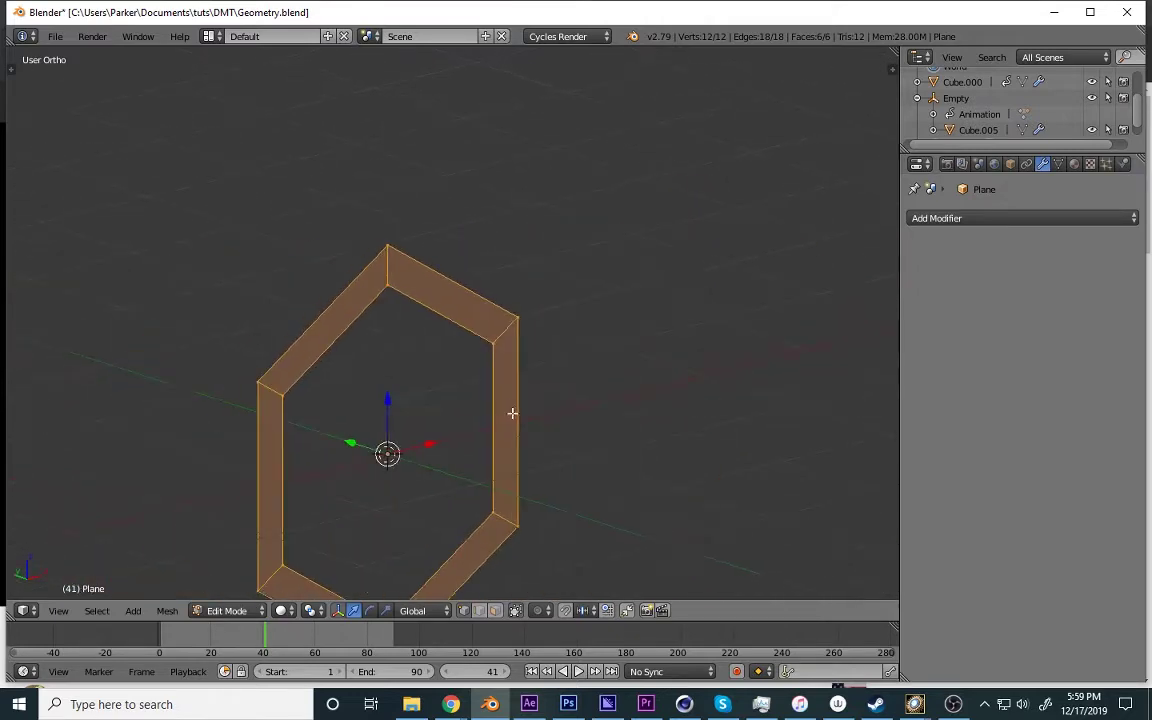
scroll(622, 435, up, 3)
scroll(636, 445, down, 2)
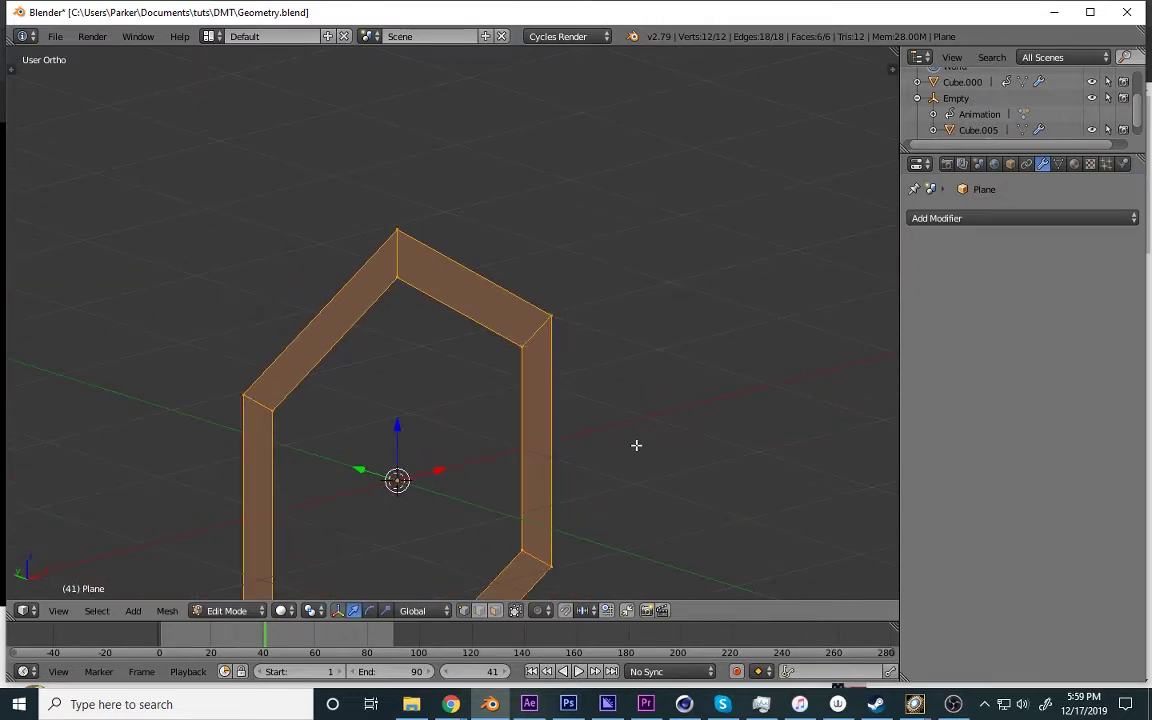
scroll(636, 445, down, 1)
scroll(636, 445, up, 2)
scroll(636, 445, down, 1)
scroll(636, 445, down, 2)
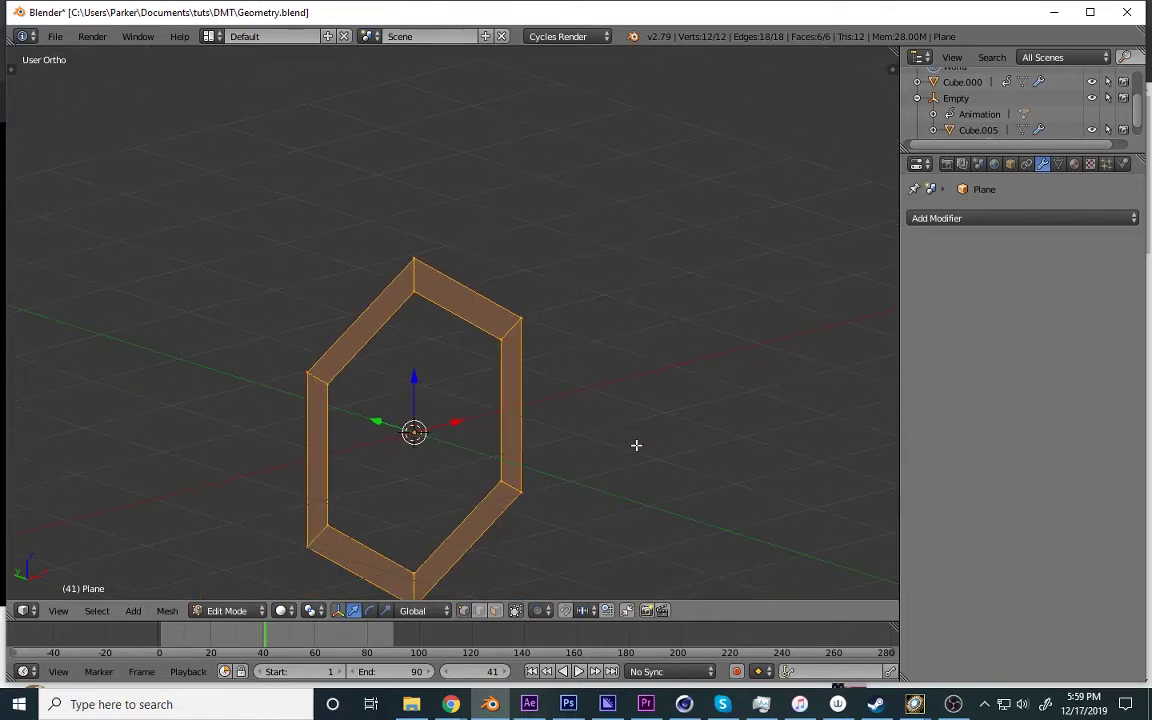
scroll(636, 445, up, 2)
key(e)
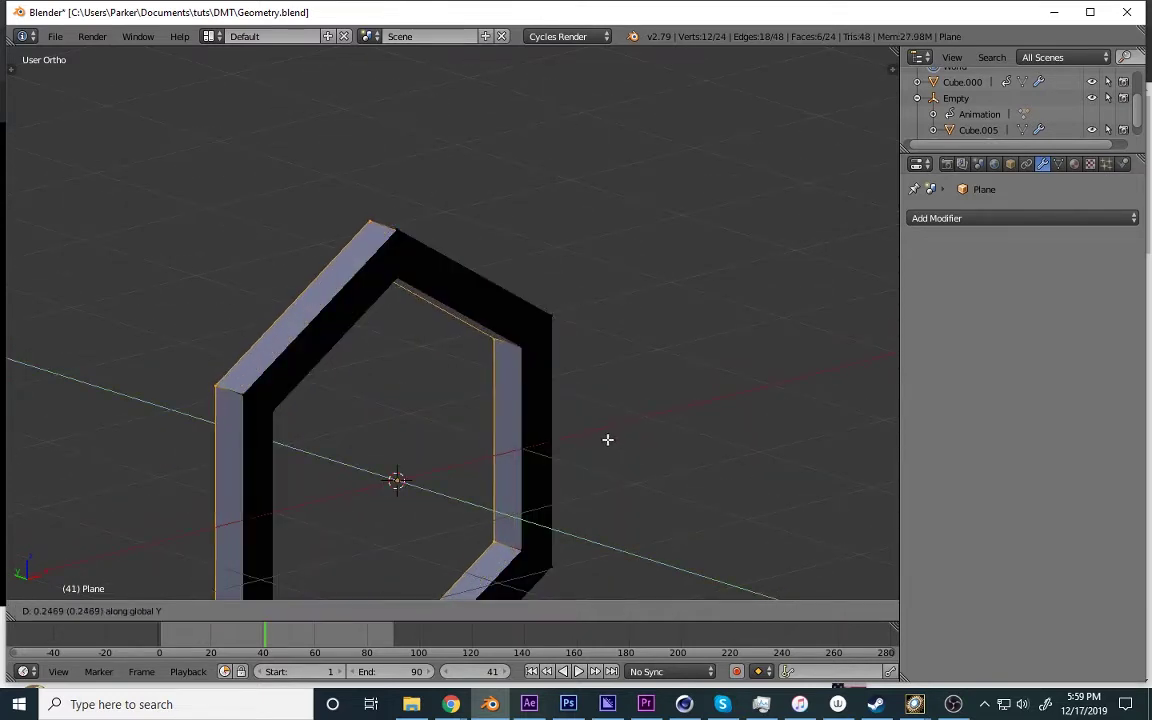
click(596, 435)
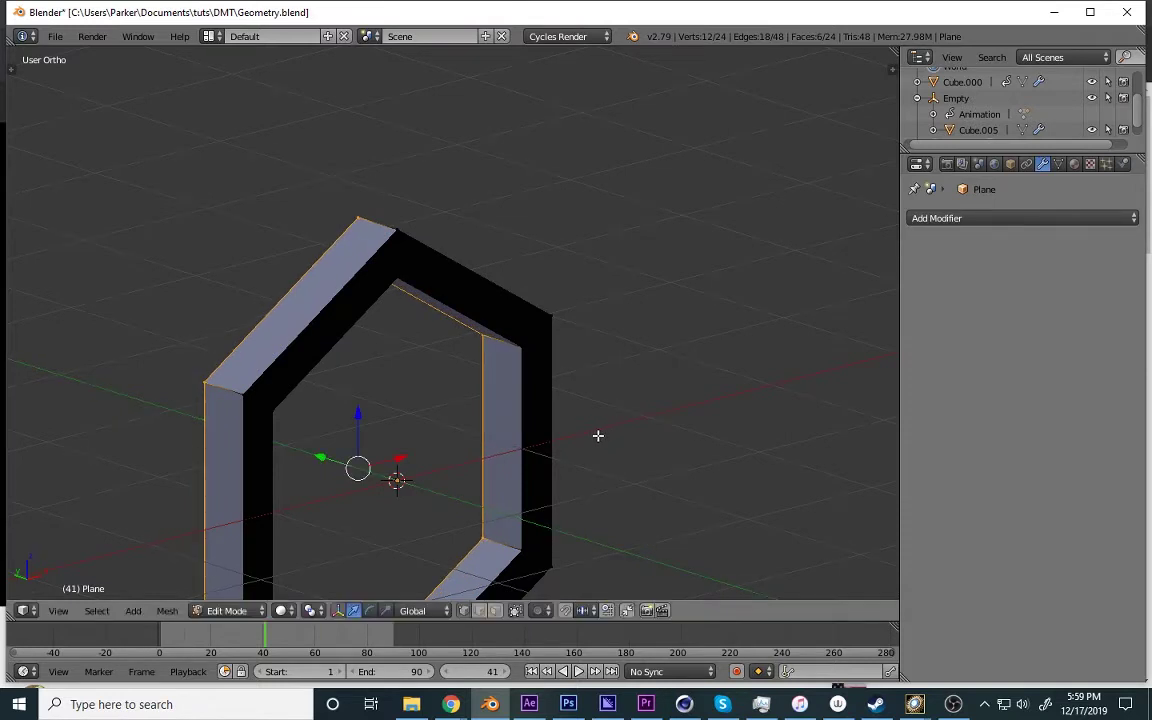
Select the entire hexagon mesh and recalculate its normals to face outward.
key(a)
key(a)
key(ctrl+n)
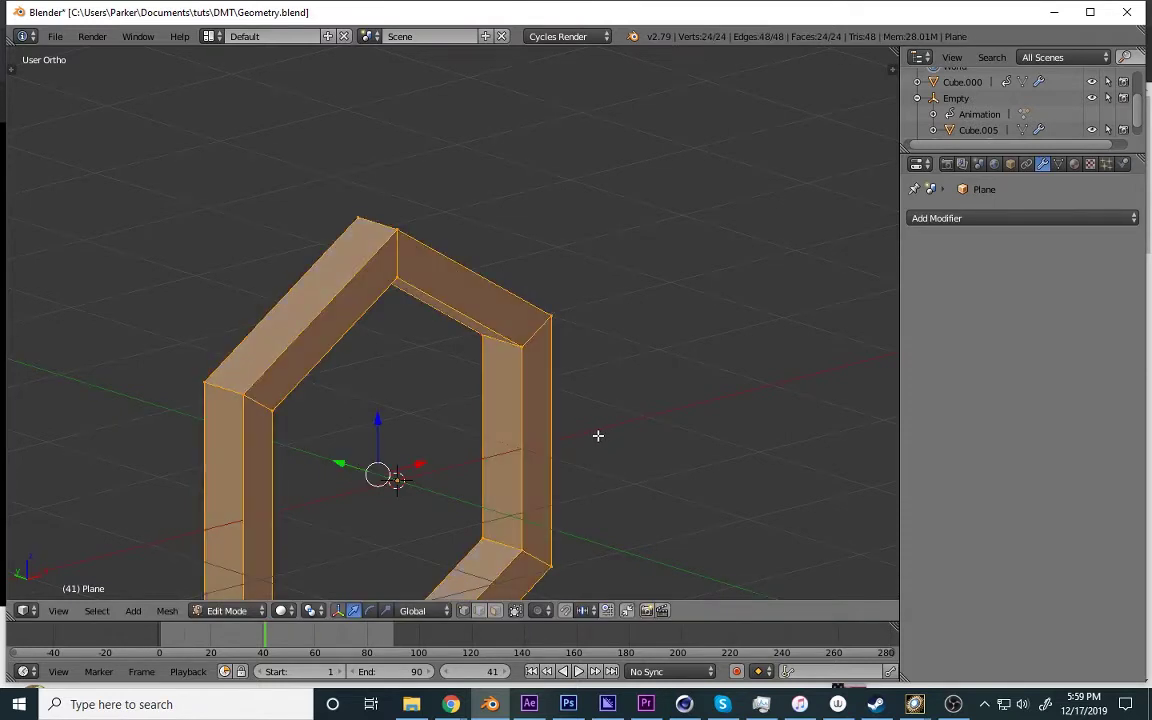
Select the inner and outer edge loops on both the front and back of the hexagon frame.
alt+click(298, 339)
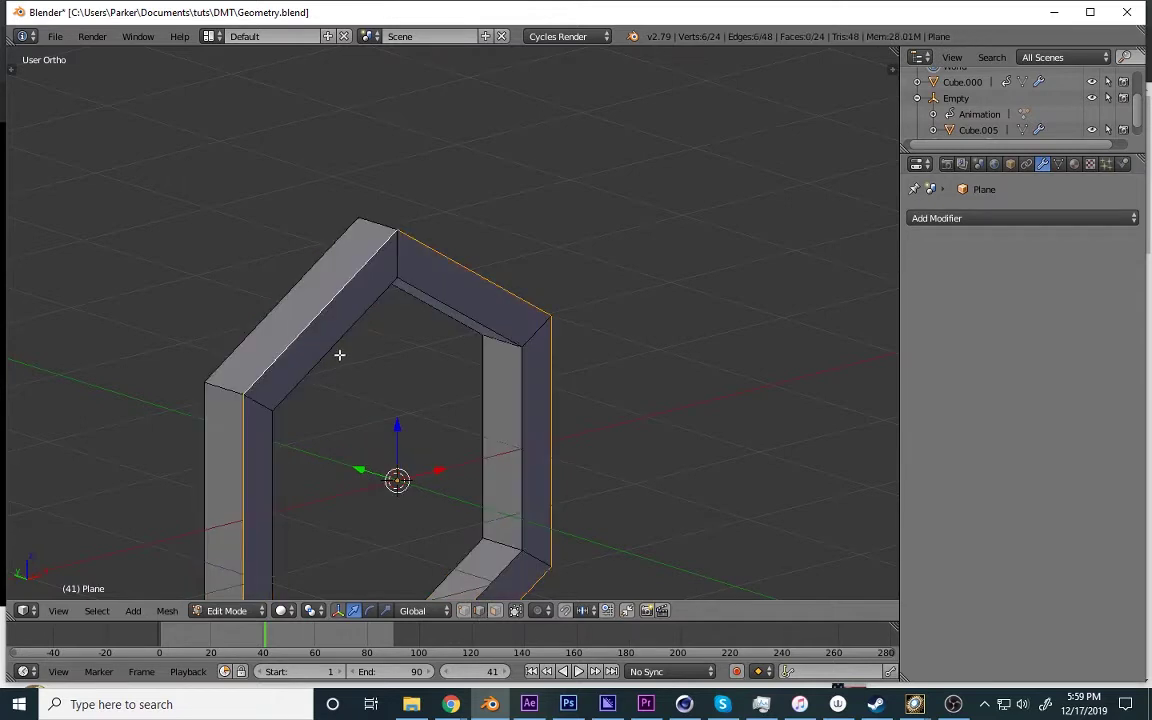
alt+shift+click(338, 351)
middle_drag(333, 334, 344, 338)
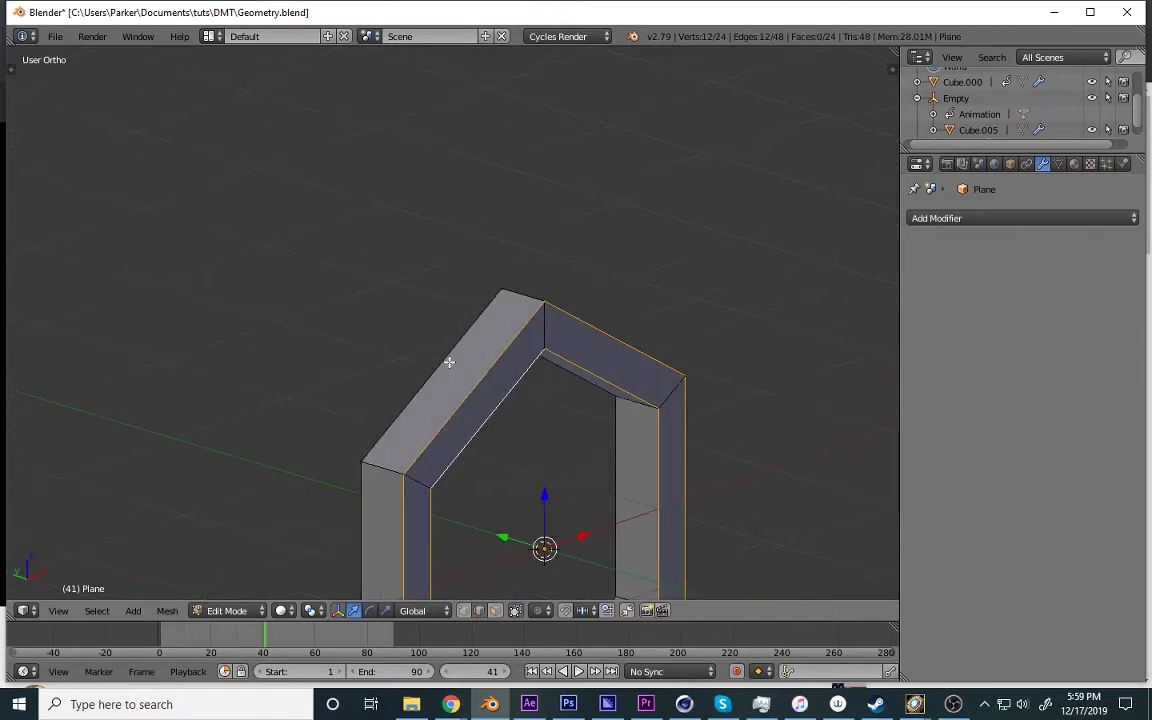
alt+shift+click(446, 362)
middle_drag(437, 373, 722, 454)
scroll(722, 454, down, 6)
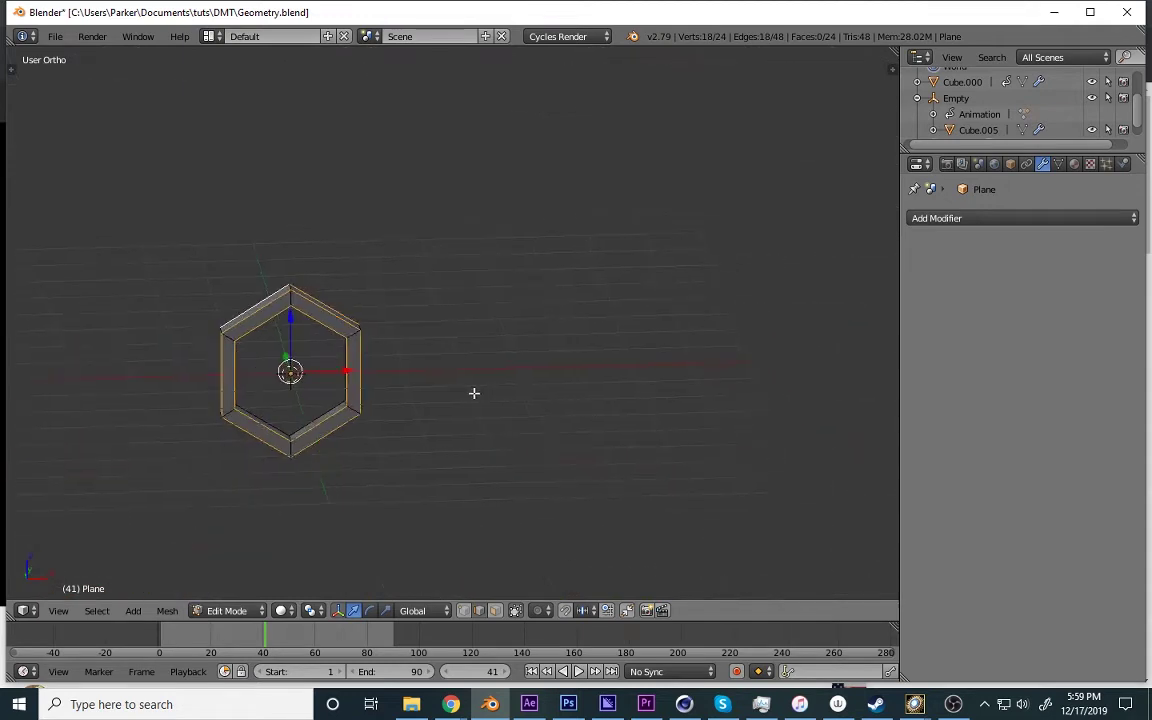
middle_drag(473, 393, 514, 463)
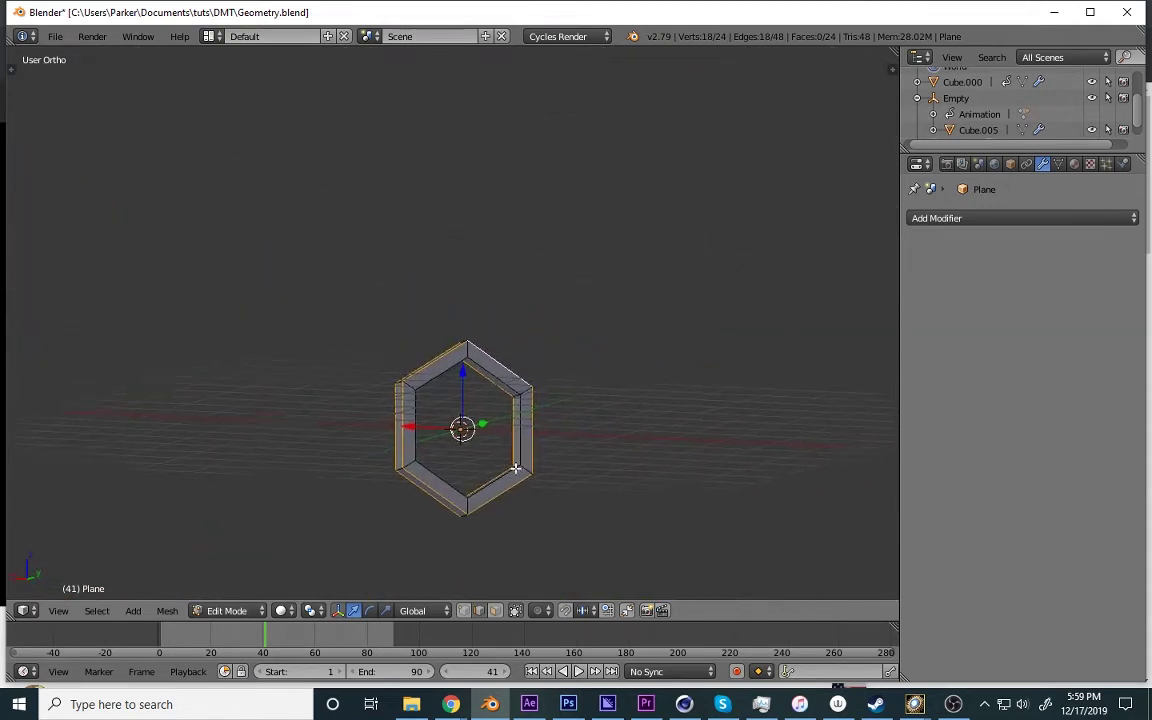
scroll(514, 463, up, 3)
alt+shift+click(470, 416)
scroll(472, 540, down, 2)
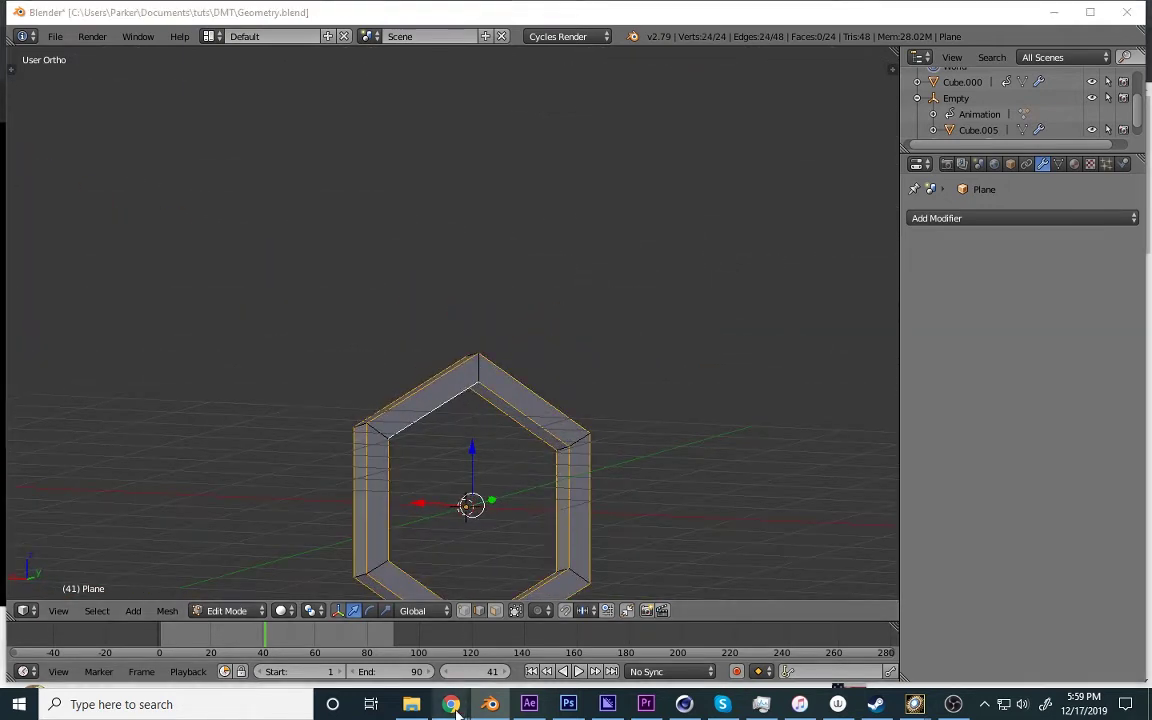
Examine the DMT Experience reference video in Chrome and return to Blender.
mouse_move(451, 704)
click(537, 632)
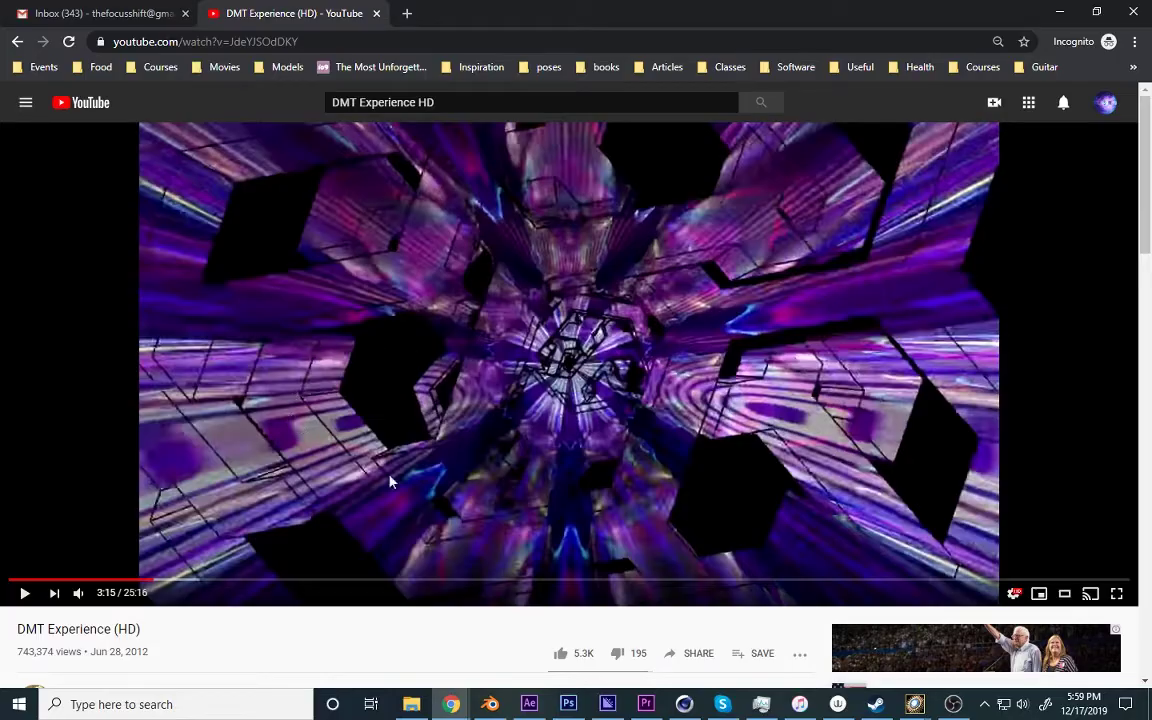
key(alt+Tab)
Bevel the four selected edge loops with one segment and an offset of about 0.012.
middle_drag(432, 458, 540, 464)
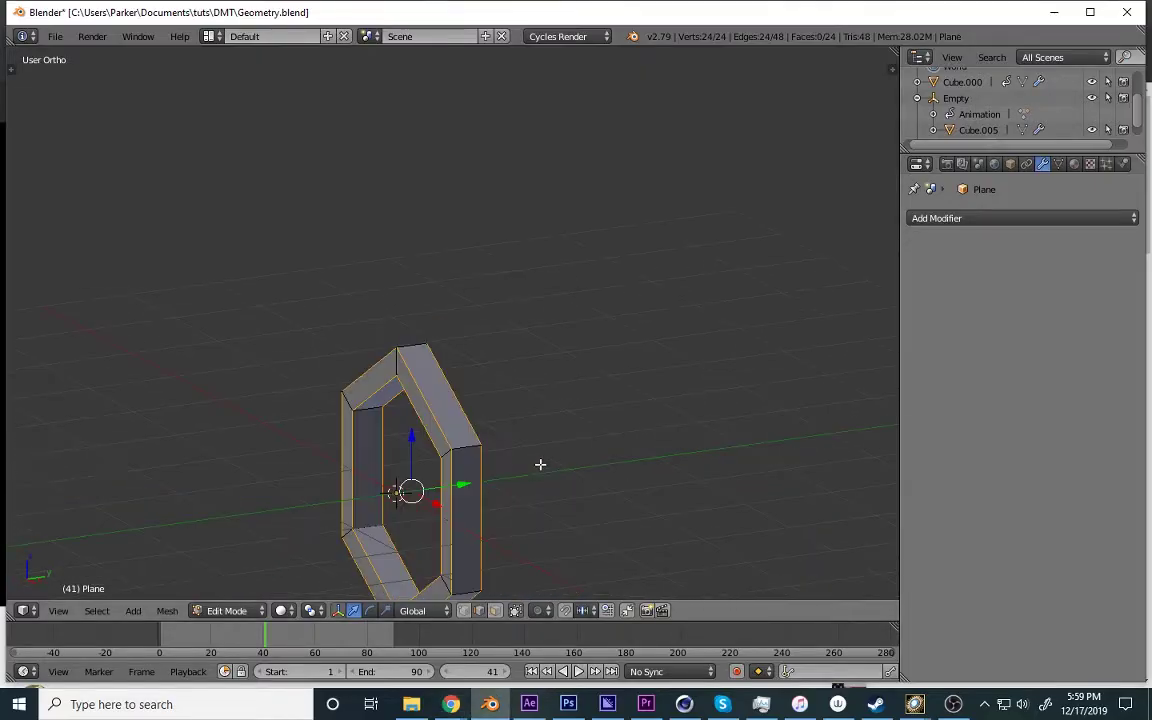
key(KP_1)
scroll(540, 464, up, 5)
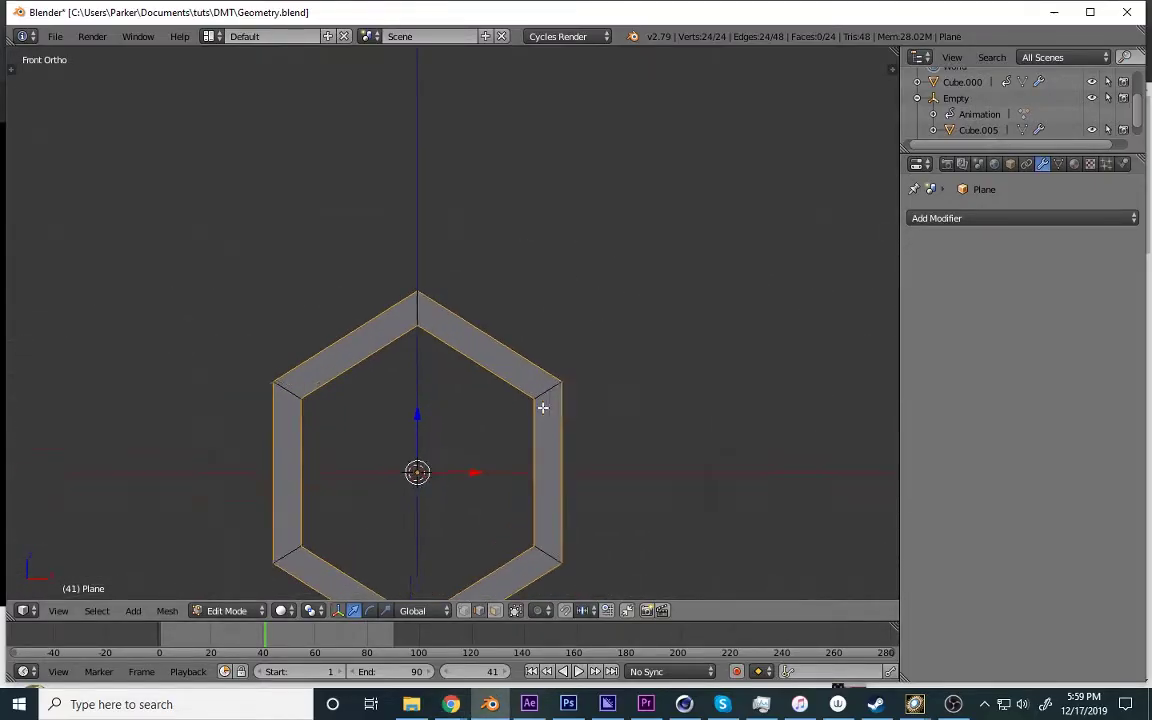
middle_drag(512, 409, 620, 412)
scroll(477, 409, up, 2)
scroll(725, 329, up, 2)
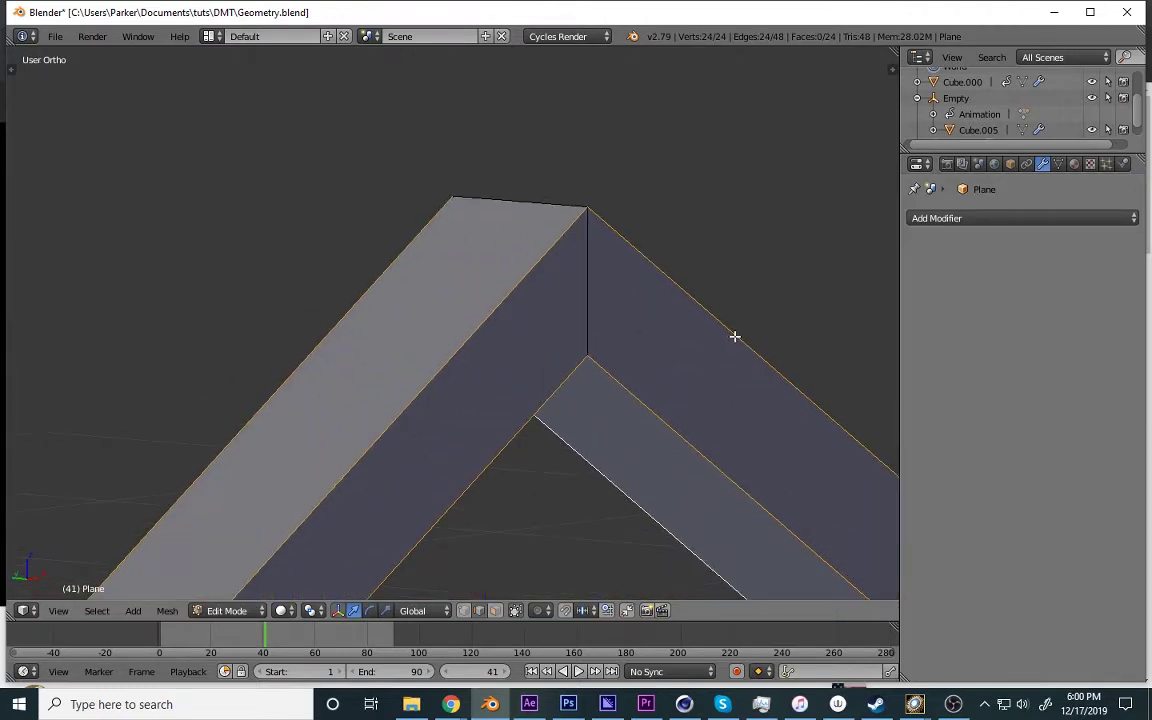
key(ctrl+b)
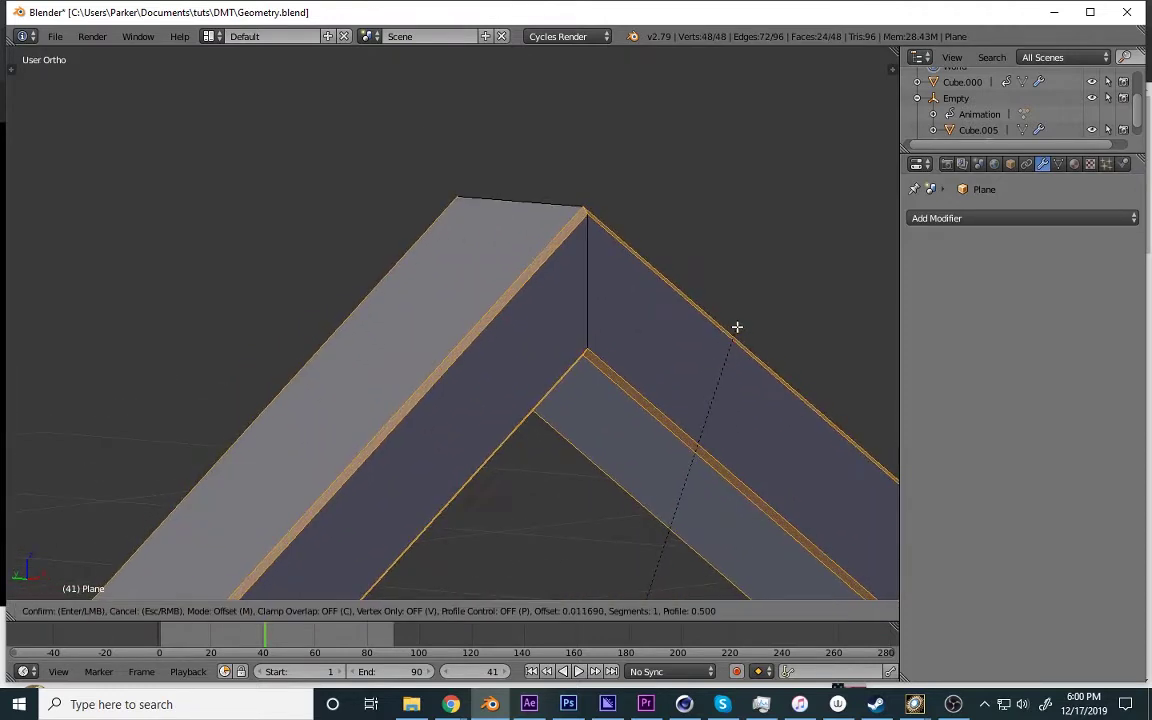
click(737, 328)
scroll(736, 328, down, 3)
middle_drag(736, 328, 681, 337)
scroll(681, 337, up, 3)
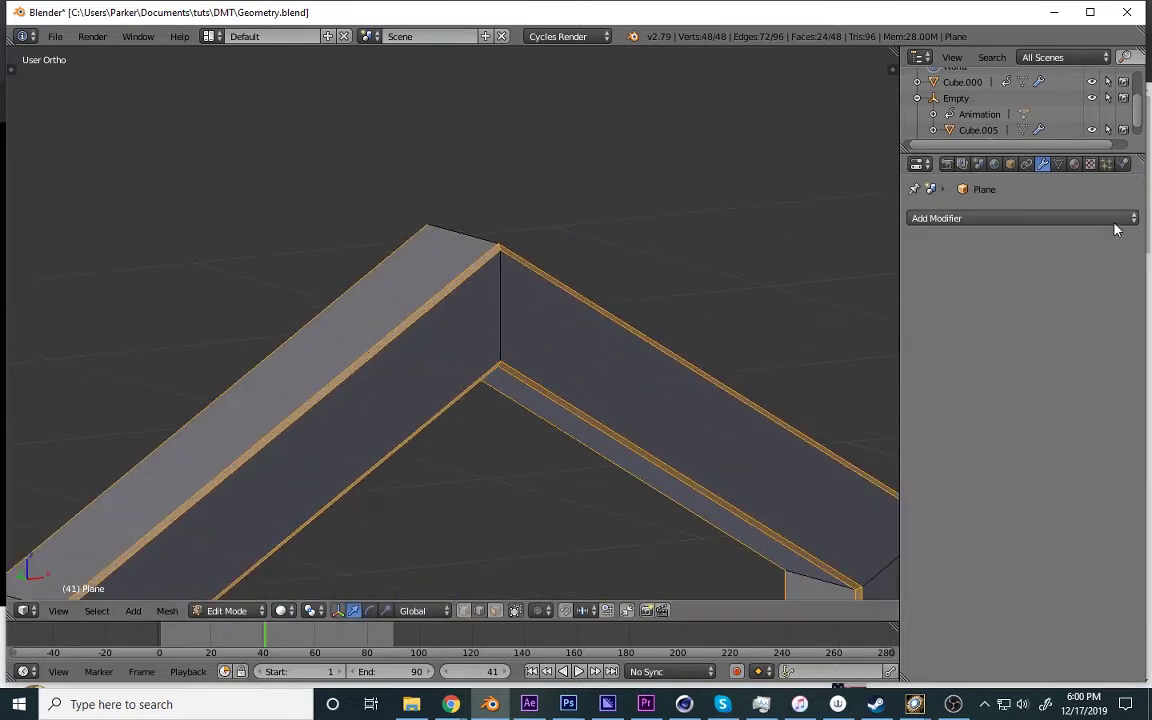
Create a first material on the hexagon frame, then add a second slot with its own new material.
click(1074, 164)
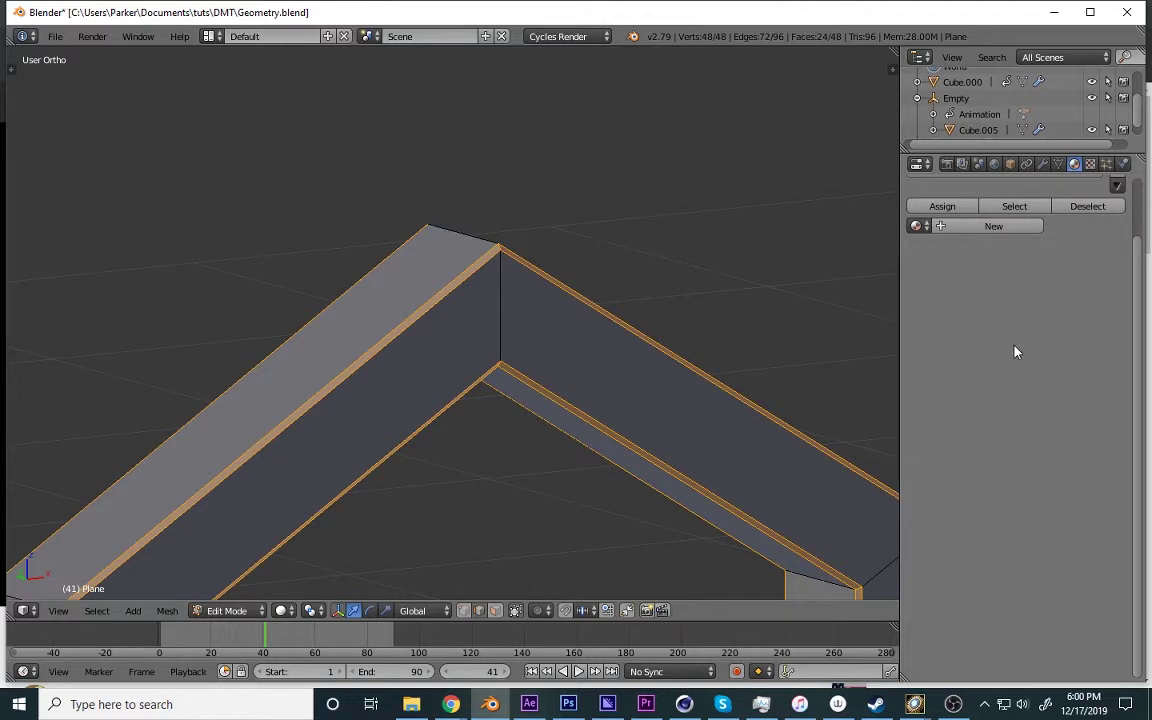
click(1007, 292)
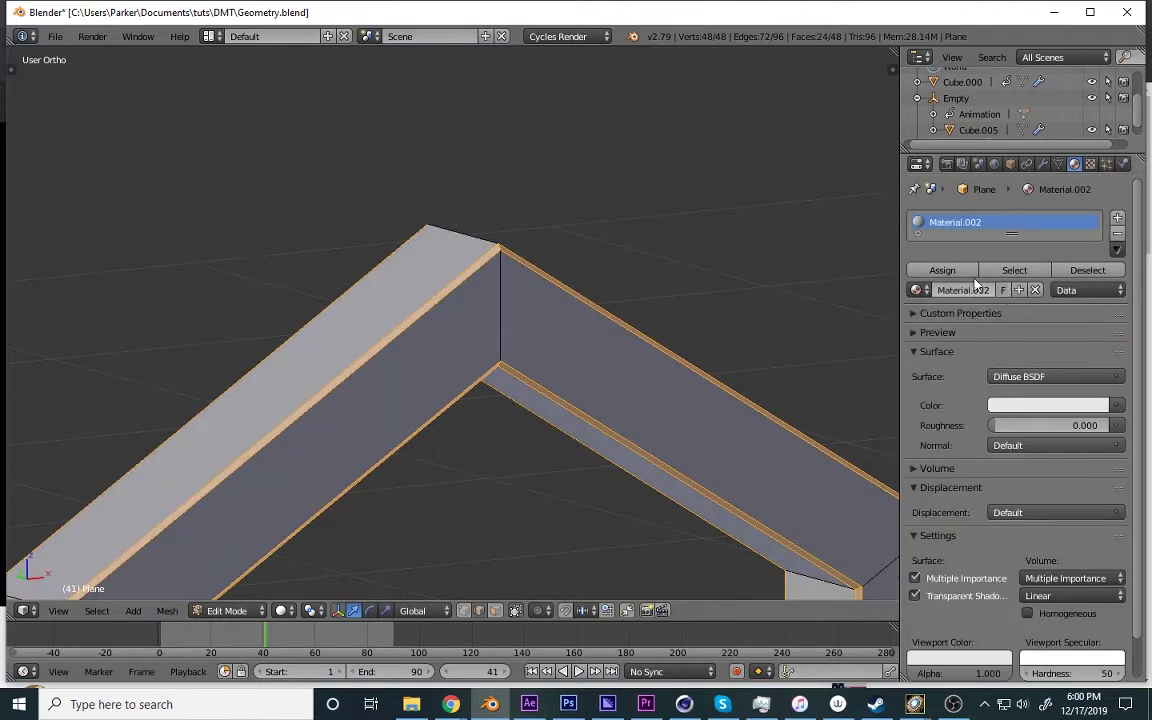
click(1118, 218)
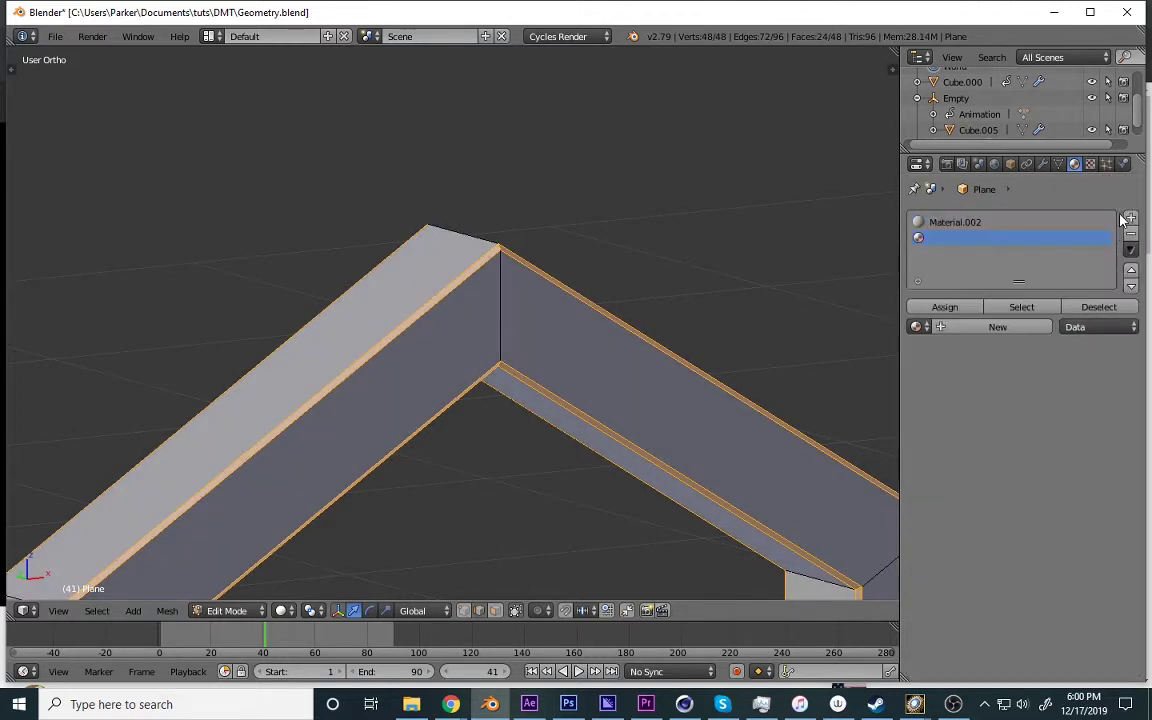
click(998, 327)
Make the second material's diffuse colour black and copy that black to its viewport colour.
click(1050, 442)
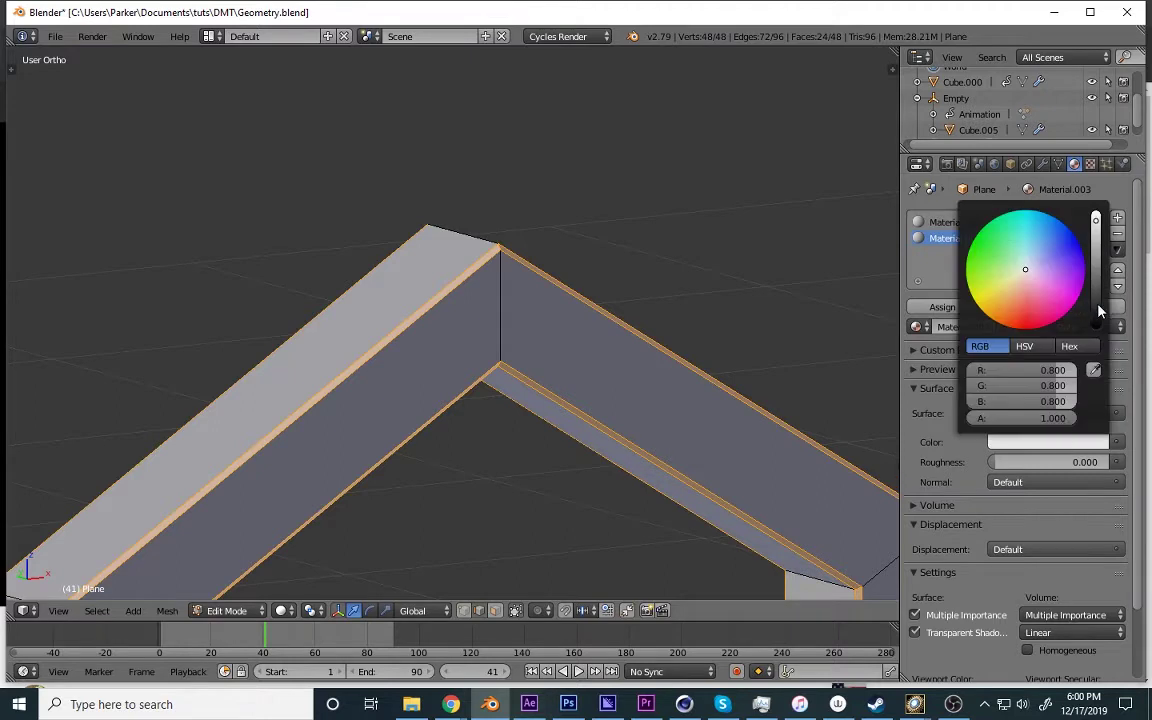
click(1097, 314)
scroll(1022, 450, down, 2)
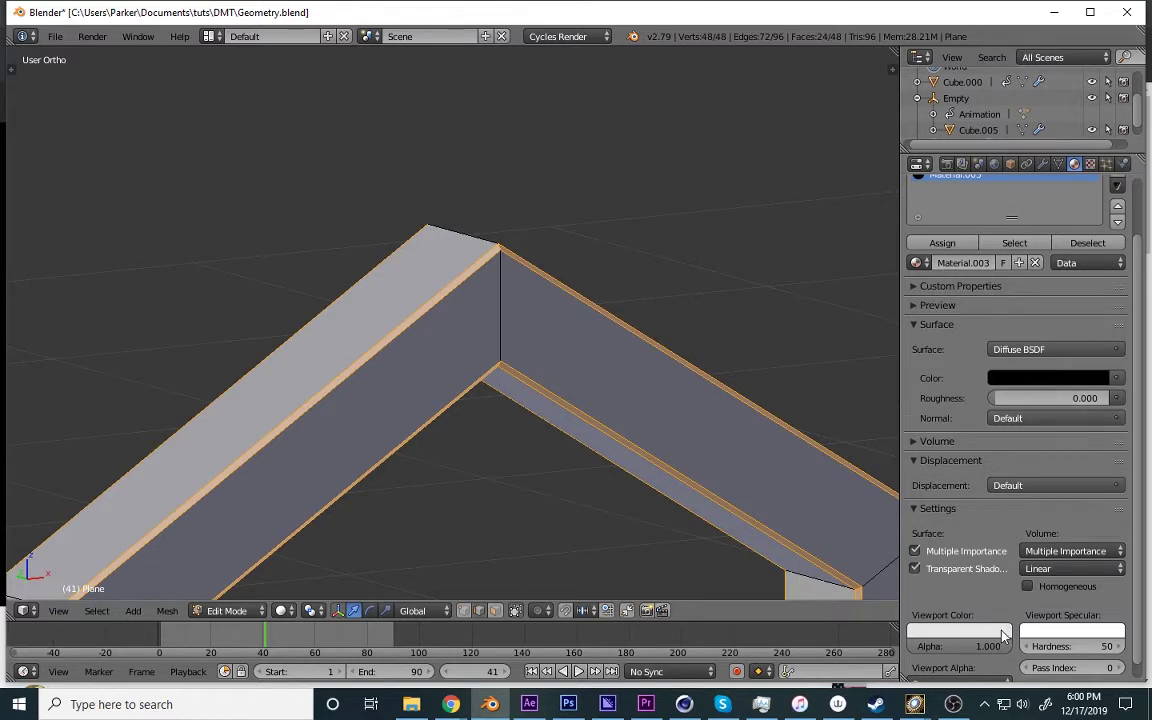
key(ctrl+v)
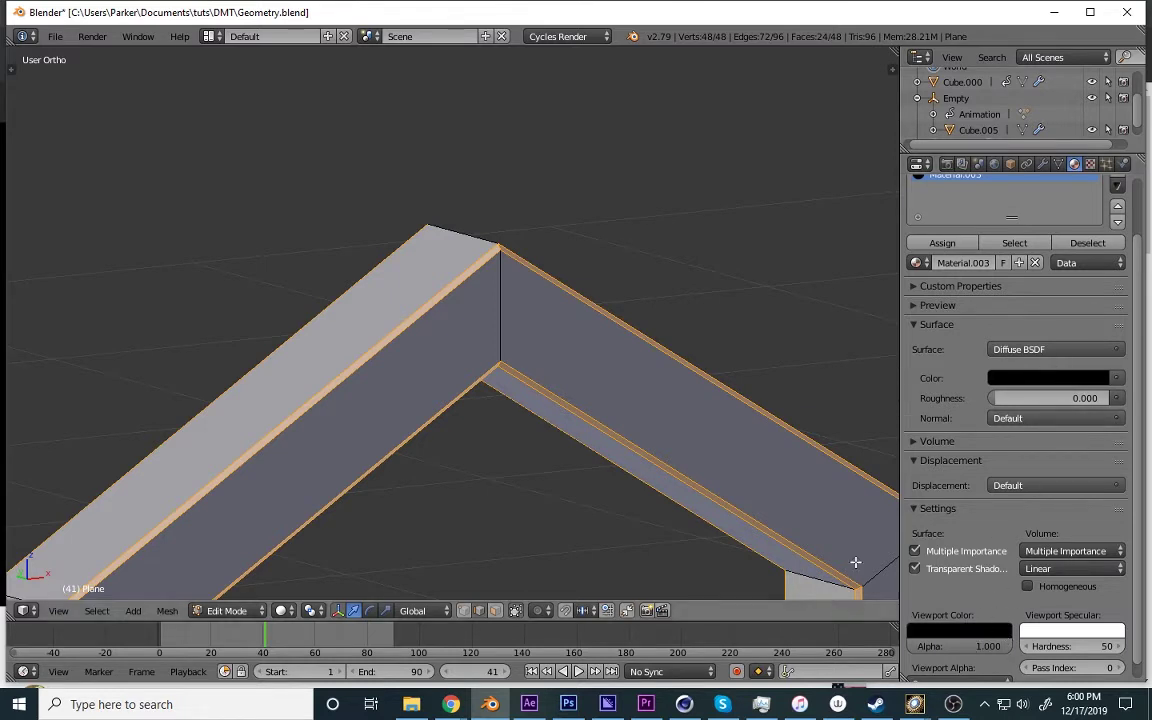
Assign the black material to the selected bevel faces, return to Object Mode, and show the frame from the front.
scroll(970, 436, up, 2)
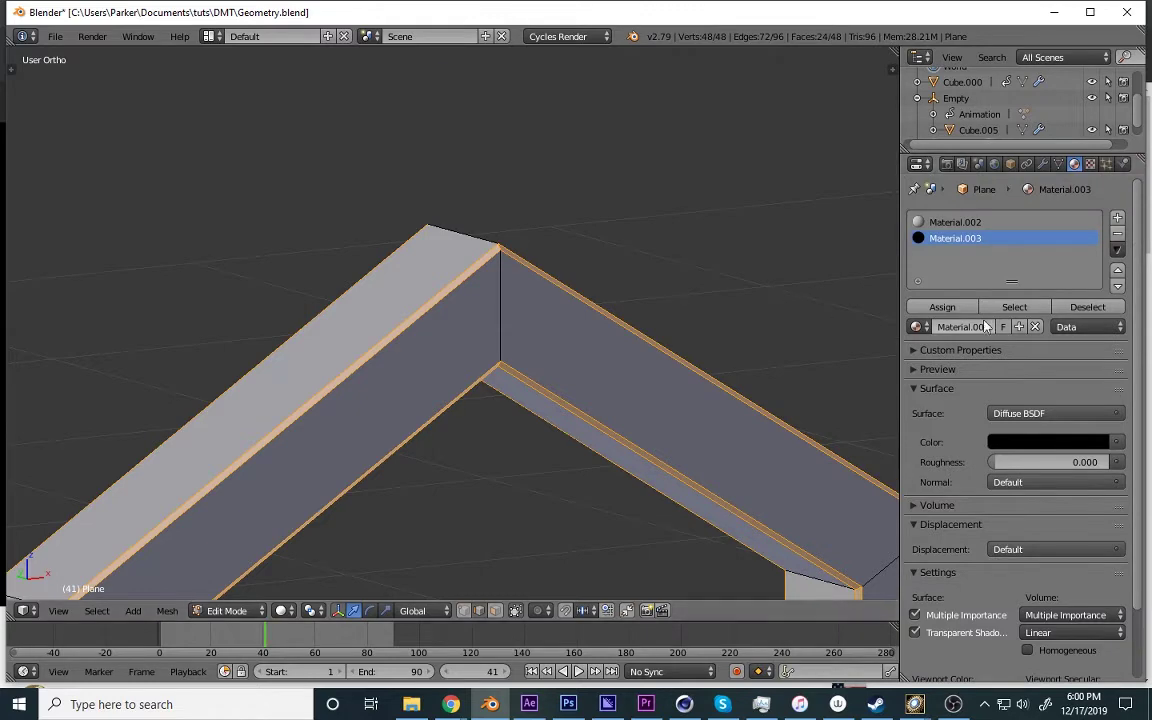
click(942, 307)
scroll(656, 406, down, 5)
key(Tab)
middle_drag(655, 413, 574, 419)
key(KP_1)
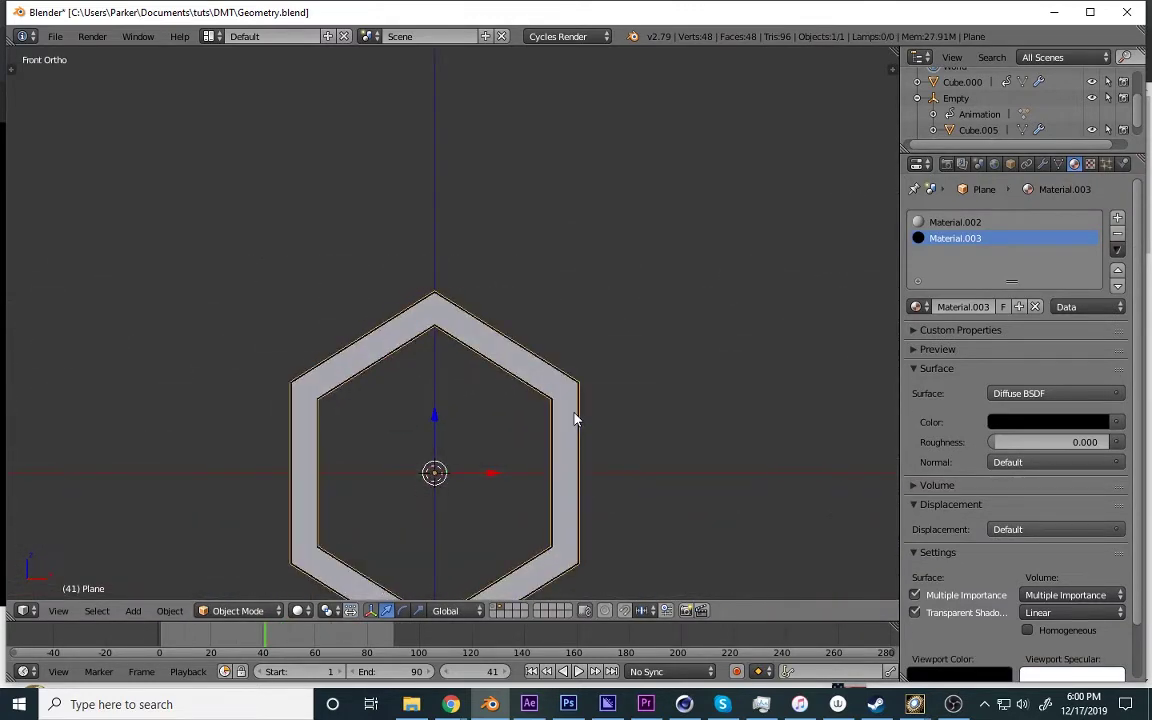
scroll(573, 415, down, 1)
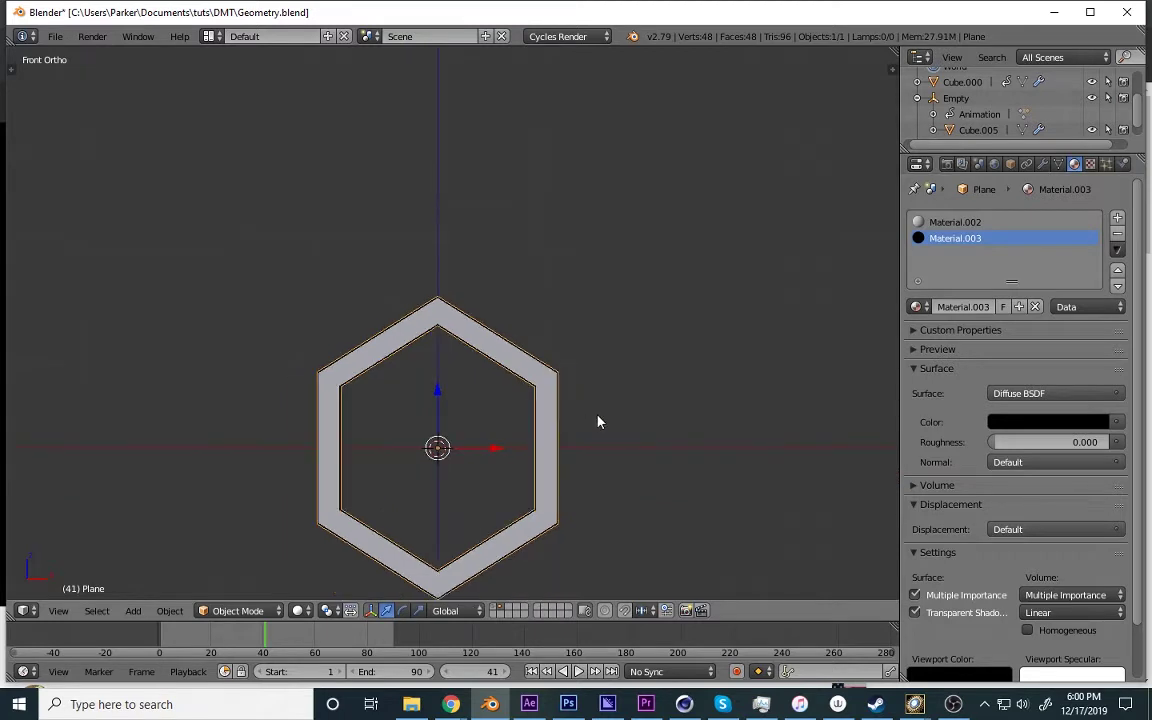
scroll(600, 421, down, 1)
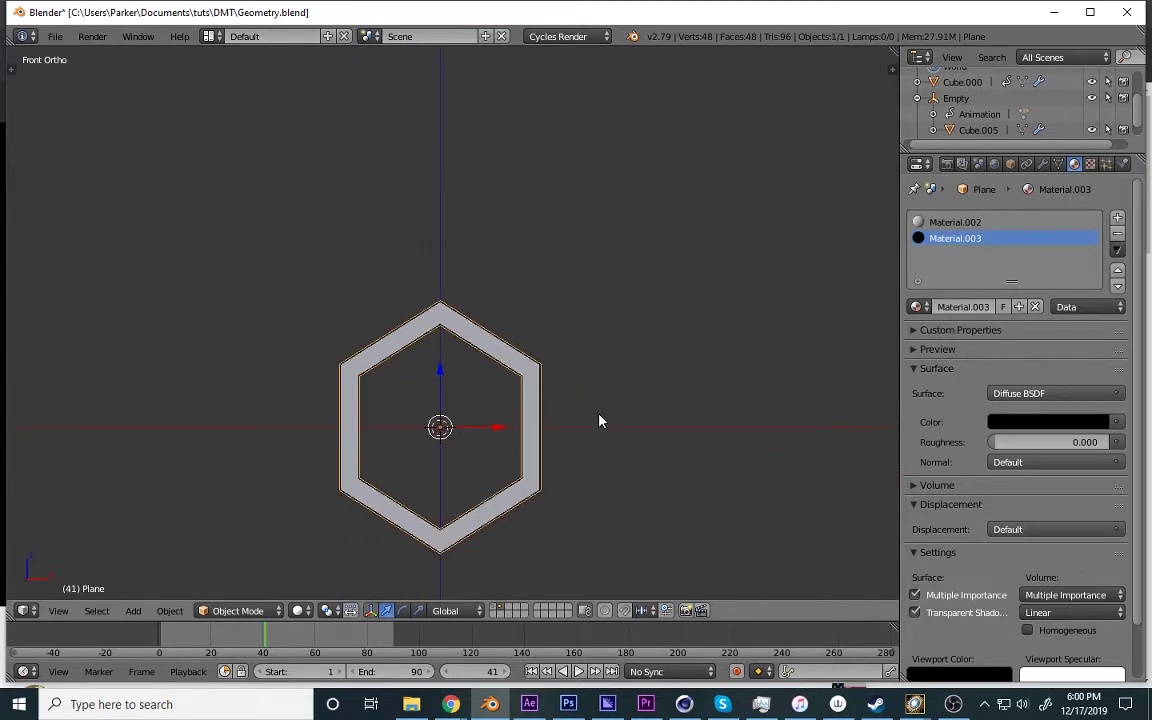
Duplicate the hexagon frame and place the copy beside the original along the positive X direction, partly overlapping it.
key(shift+d)
key(s)
click(540, 417)
drag(496, 436, 648, 424)
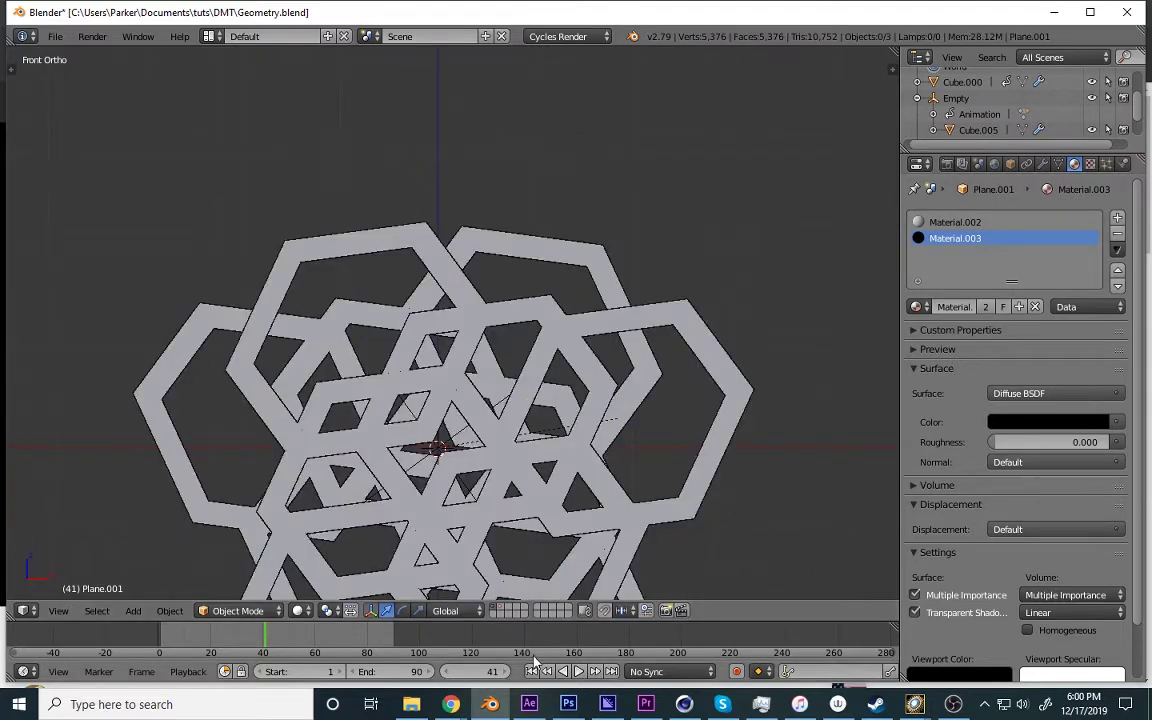
Return the timeline to frame 1 and move the hexagon copy 1.8 units along X, clear of the original.
key(shift+Left)
shift+middle_drag(545, 502, 563, 418)
scroll(563, 418, up, 1)
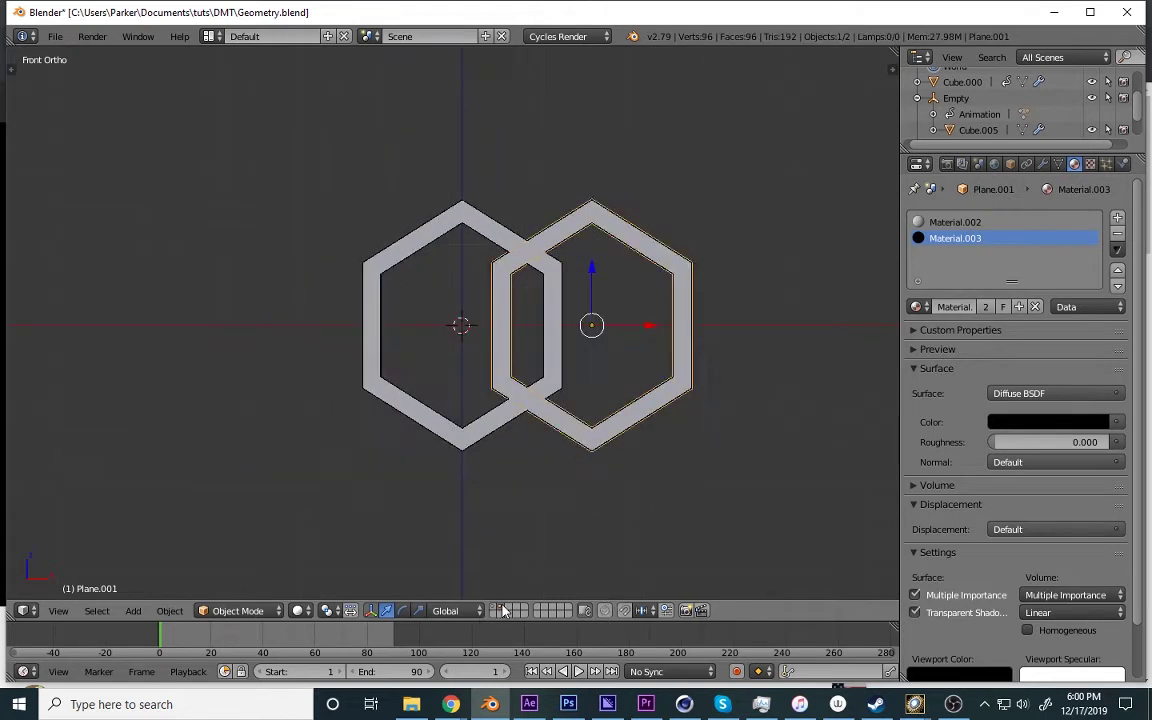
shift+middle_drag(618, 373, 598, 462)
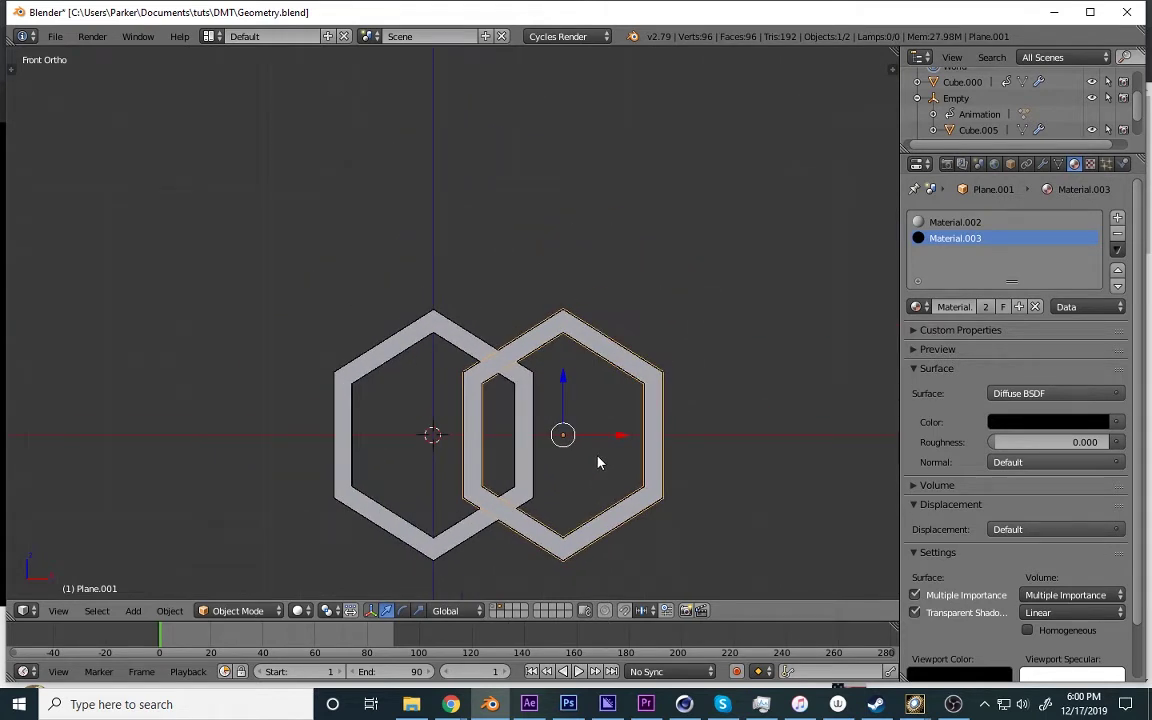
key(g)
key(x)
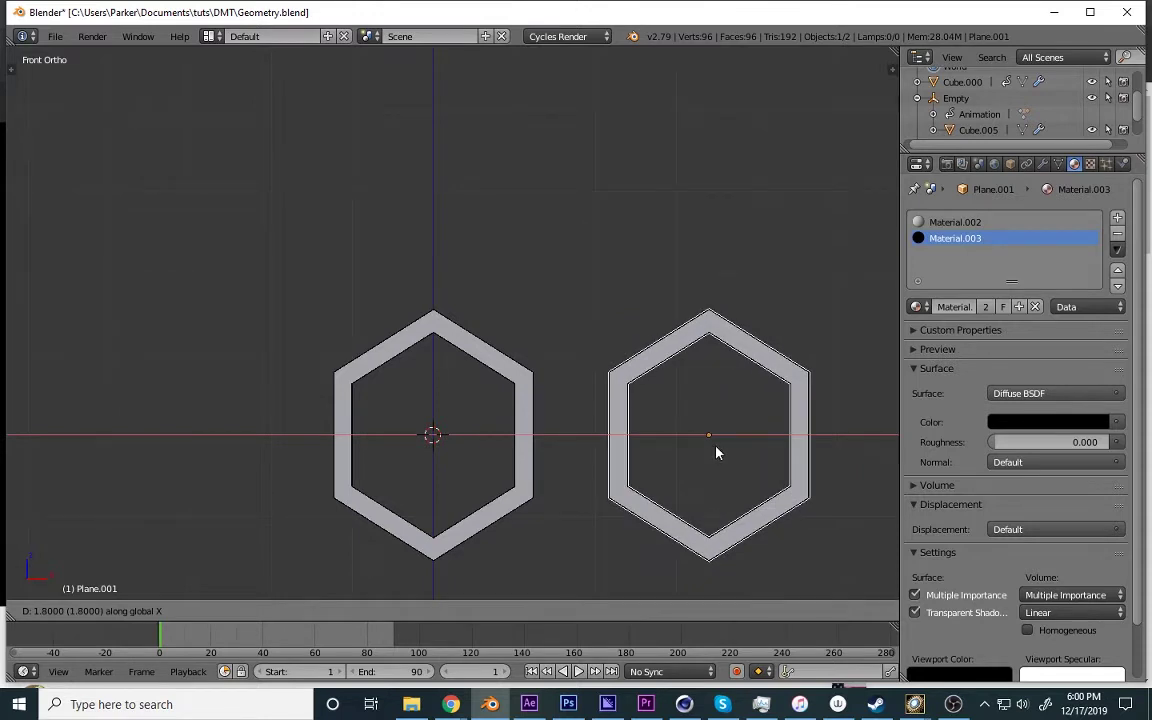
click(714, 452)
Duplicate the second hexagon and move the new copy -1.8 units along X, between the other two.
shift+middle_drag(699, 470, 557, 463)
key(shift+d)
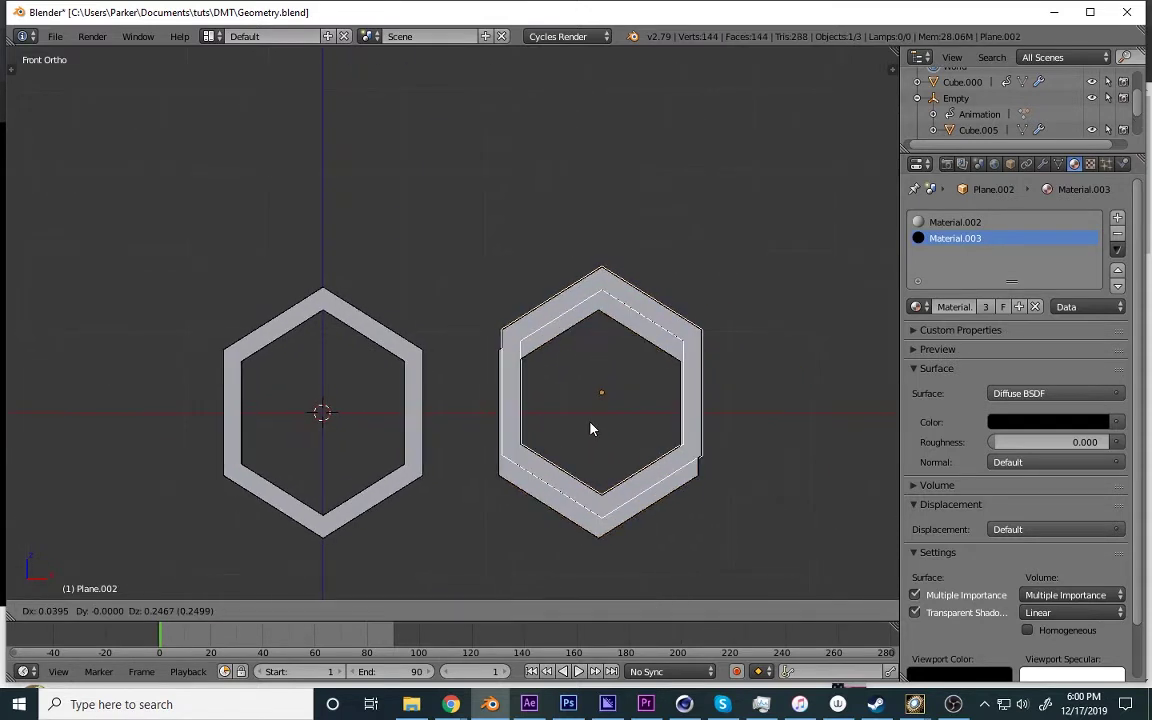
right_click(591, 422)
key(g)
key(x)
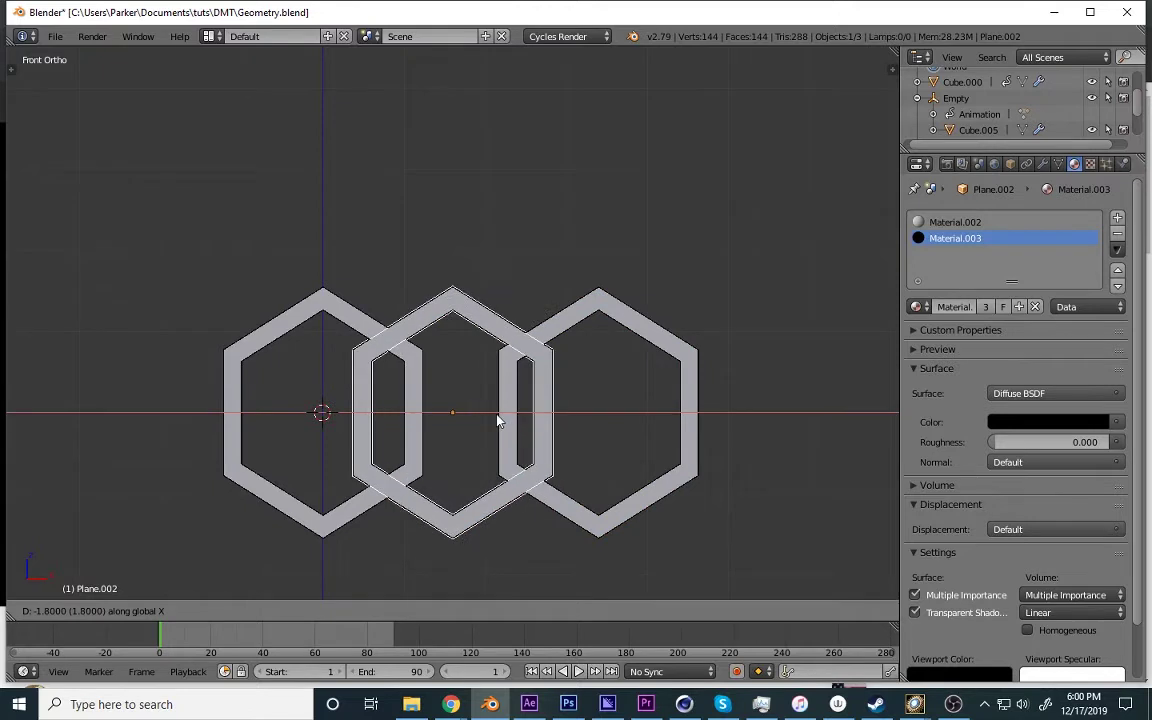
click(495, 420)
Raise the middle hexagon along Z and shift it slightly along X to centre it above the gap between the side hexagons.
key(g)
key(z)
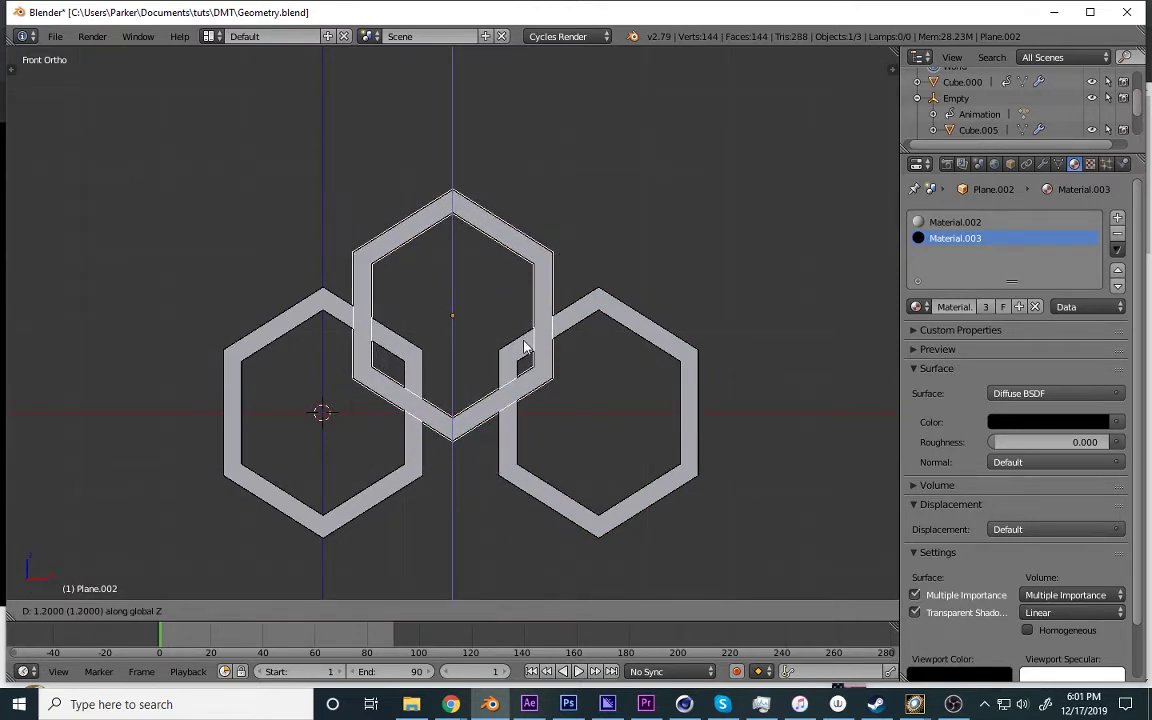
click(524, 345)
key(g)
key(x)
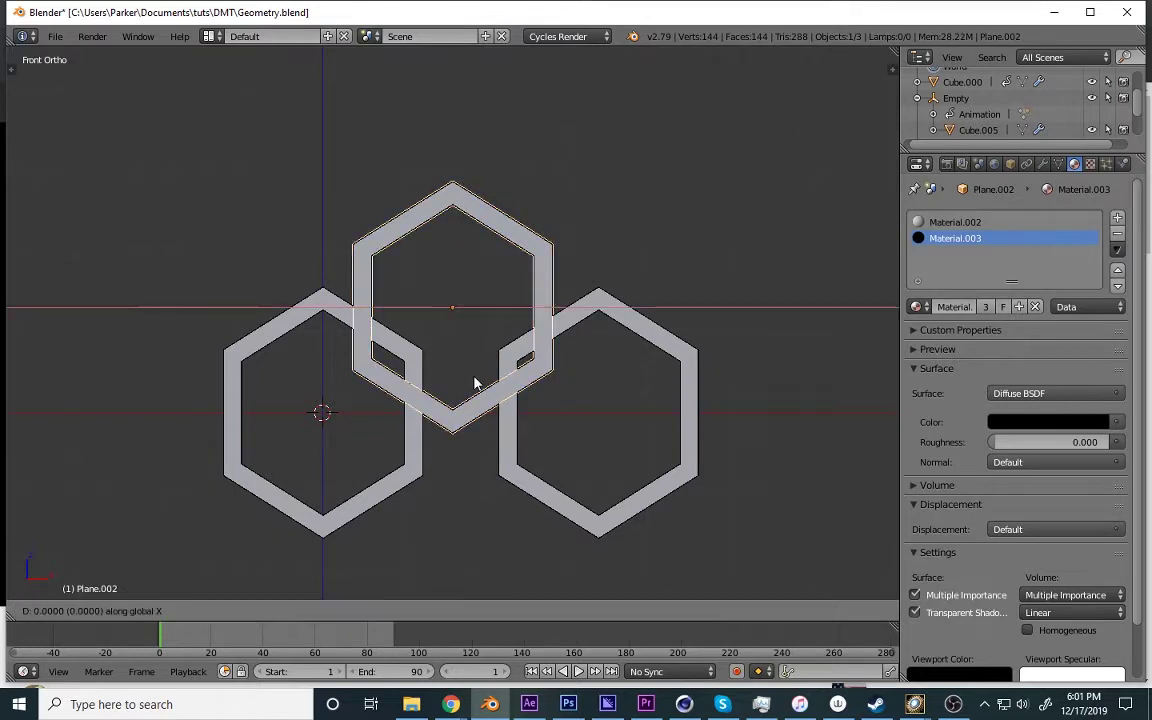
click(481, 383)
Duplicate the raised hexagon and move the copy down along Z, clear of and below the two side hexagons.
key(shift+d)
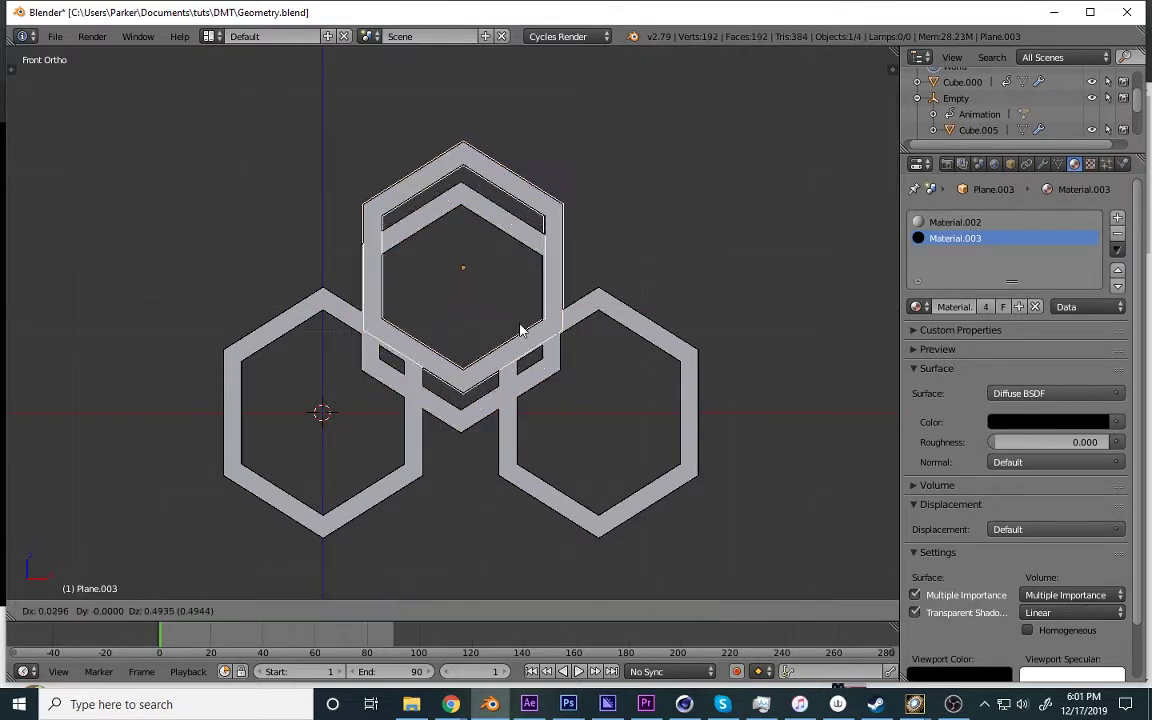
right_click(517, 311)
key(g)
key(z)
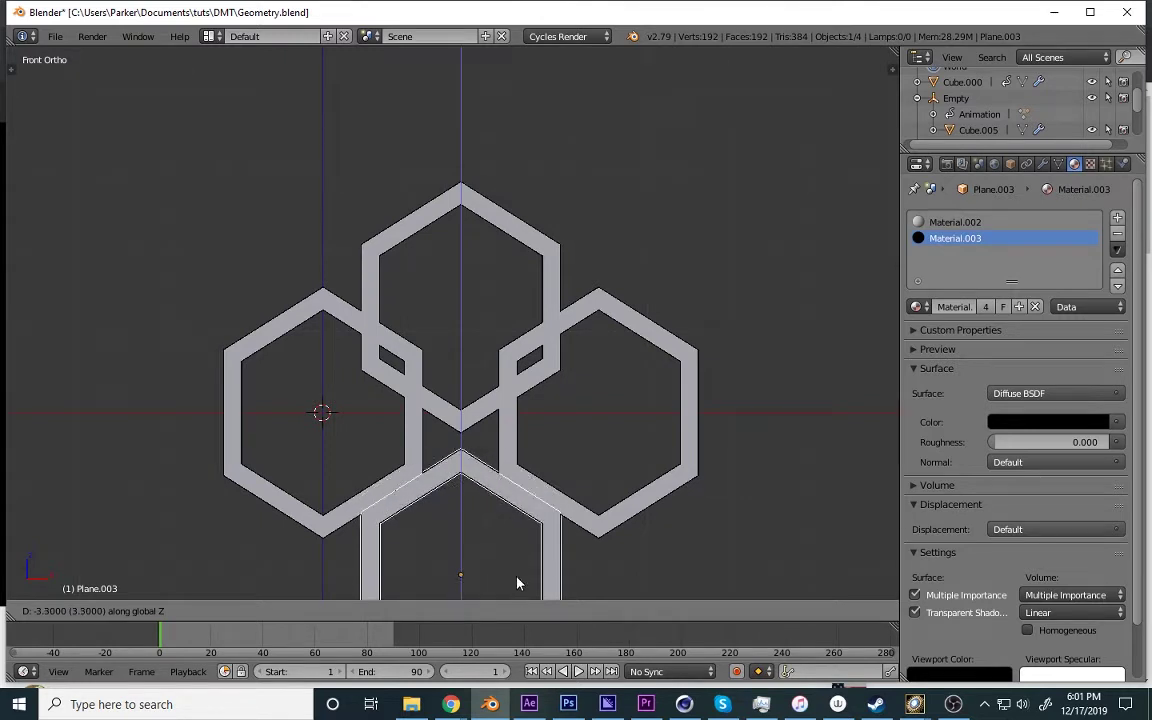
click(525, 6)
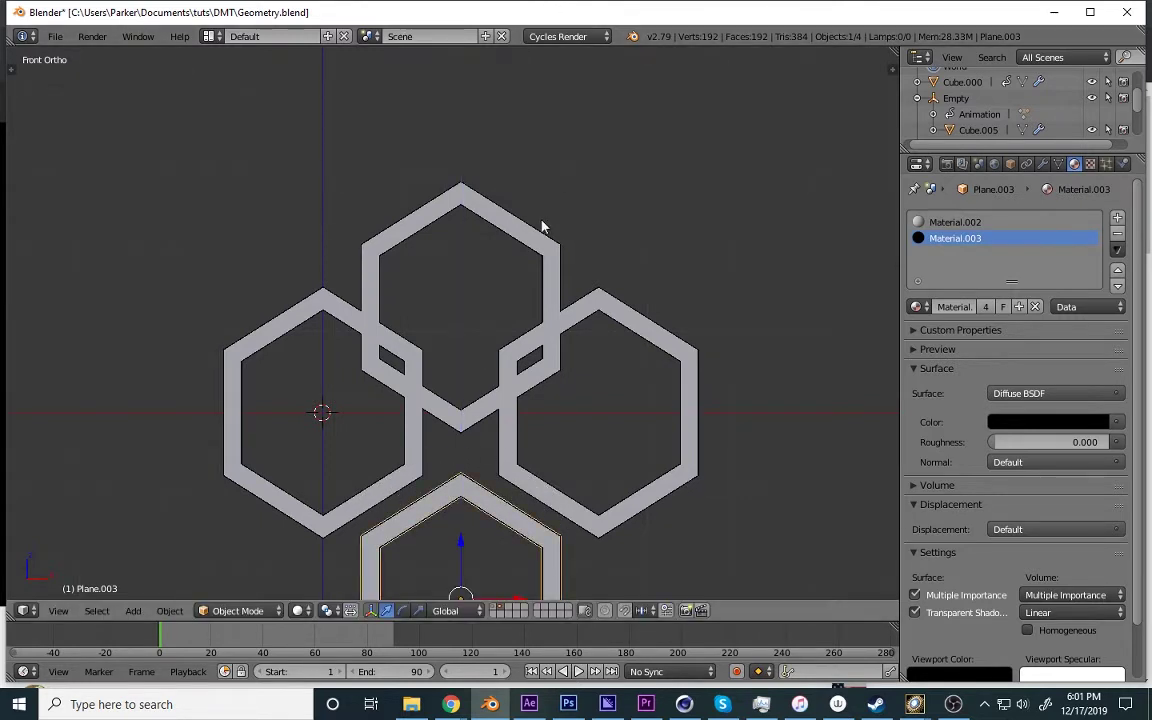
Try moving the top hexagon up along Z, clear of the two side hexagons.
shift+middle_drag(507, 176, 529, 86)
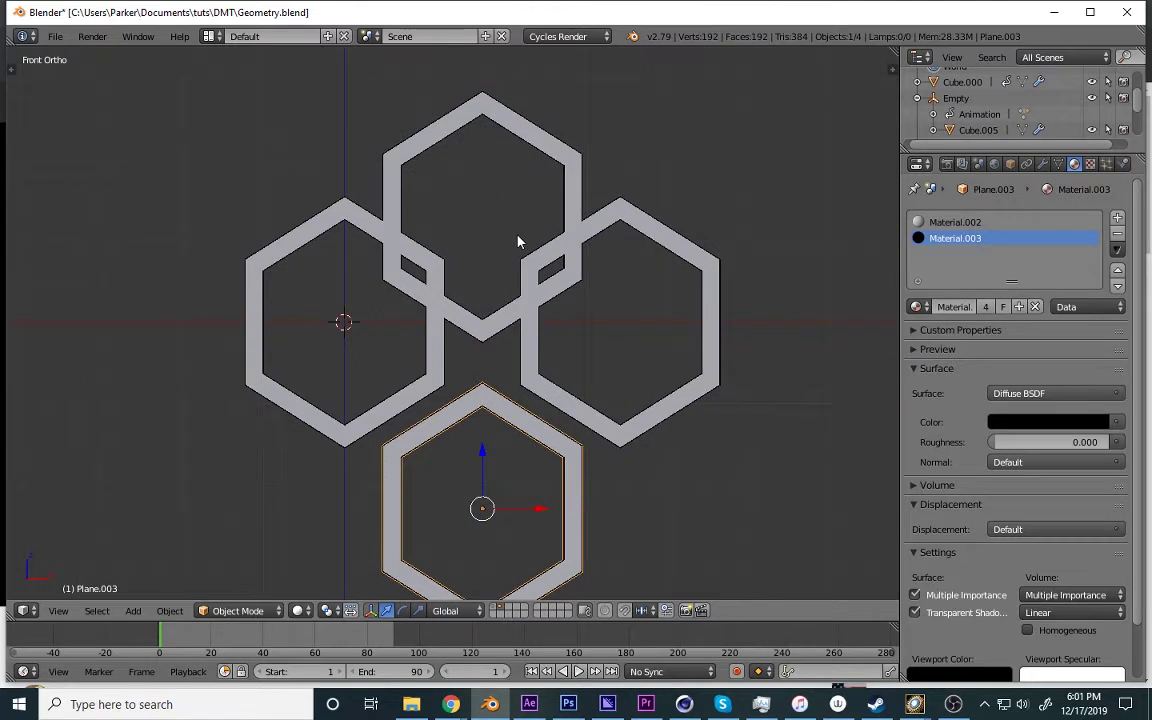
right_click(509, 303)
key(g)
key(z)
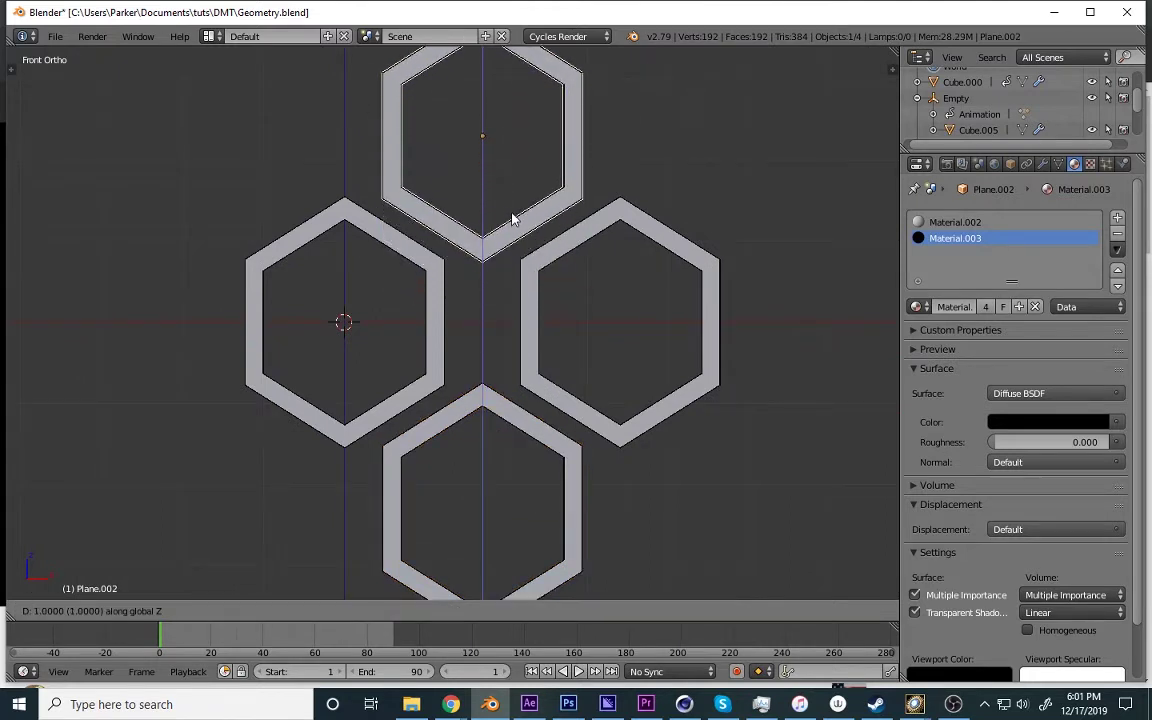
click(512, 214)
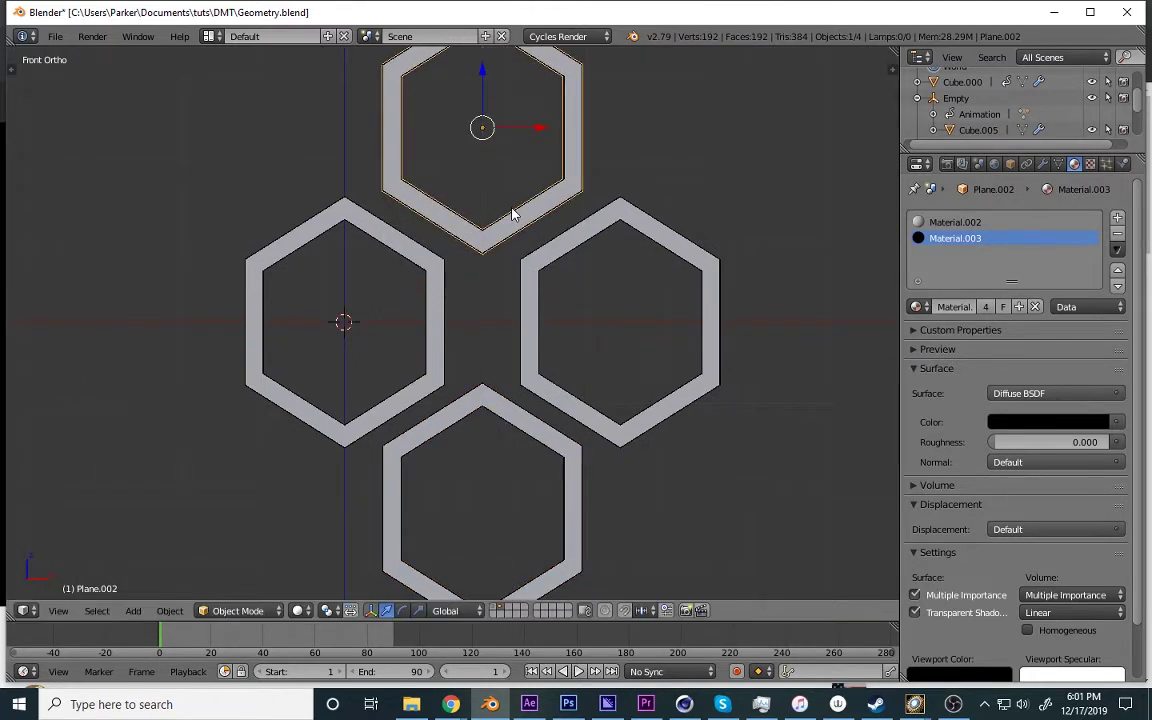
Lower the top hexagon about 1.2 units along Z so it overlaps both side hexagons, and deselect everything.
key(g)
key(z)
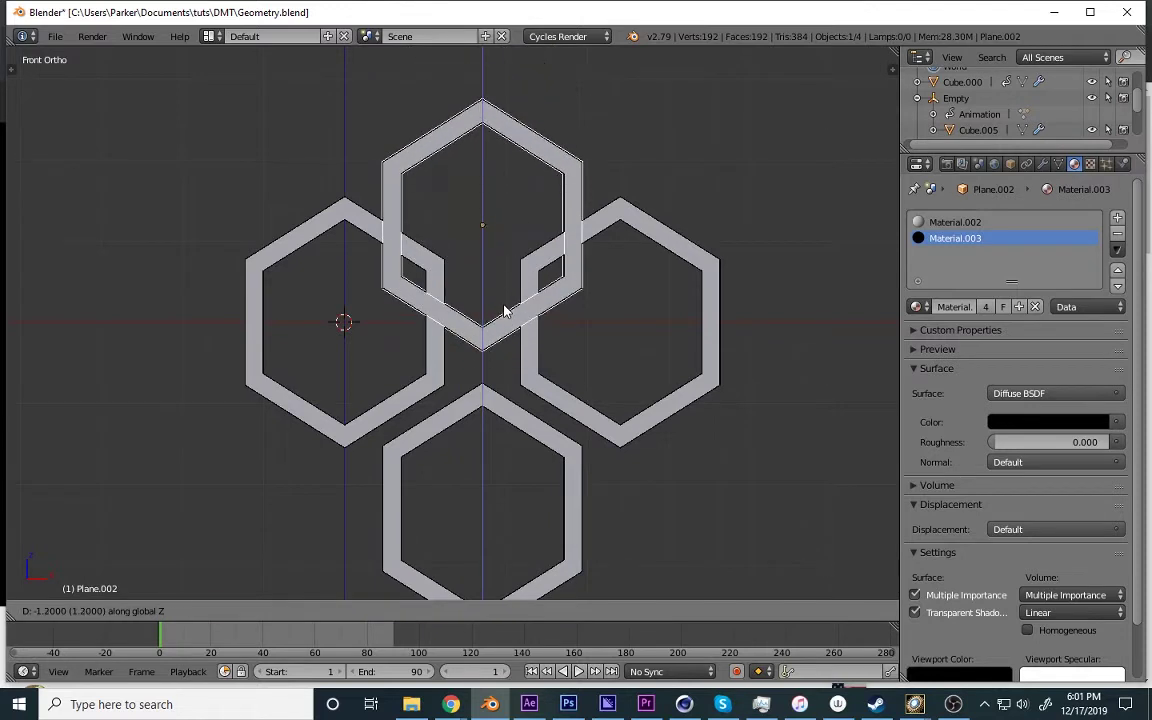
click(509, 314)
scroll(530, 425, down, 2)
key(a)
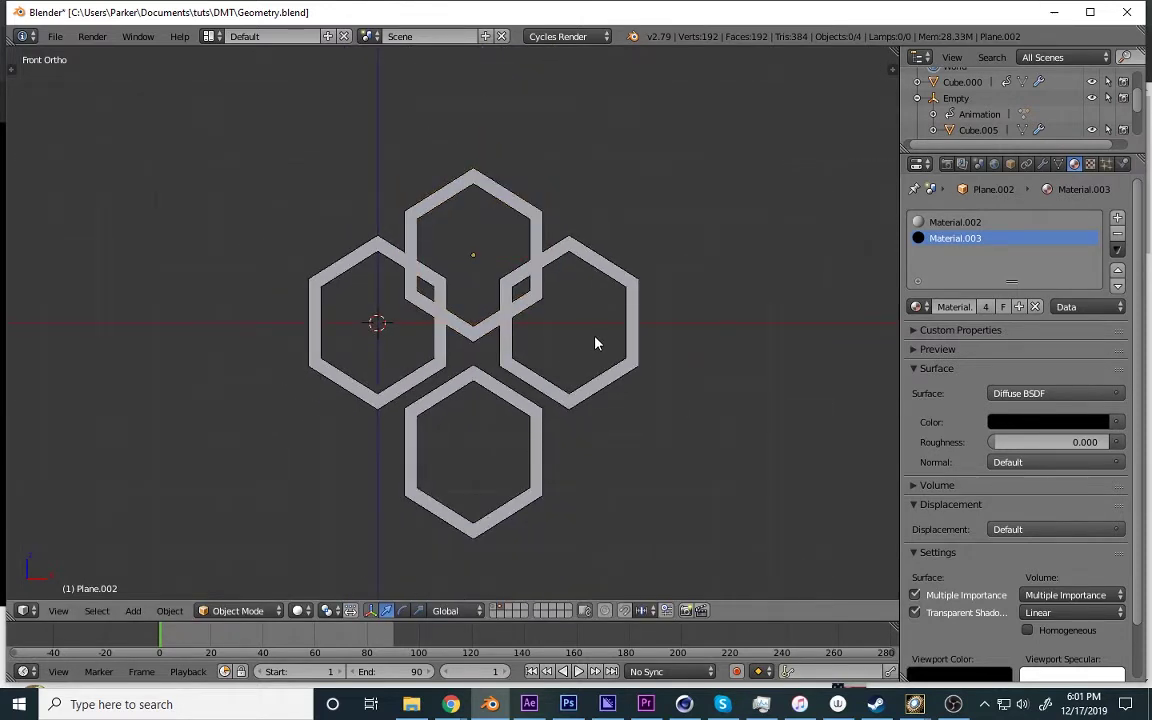
Duplicate the bottom hexagon and move the copy -1.7 units along X and 0.9 units along Z, overlapping the left hexagon.
scroll(538, 408, up, 1)
right_click(538, 408)
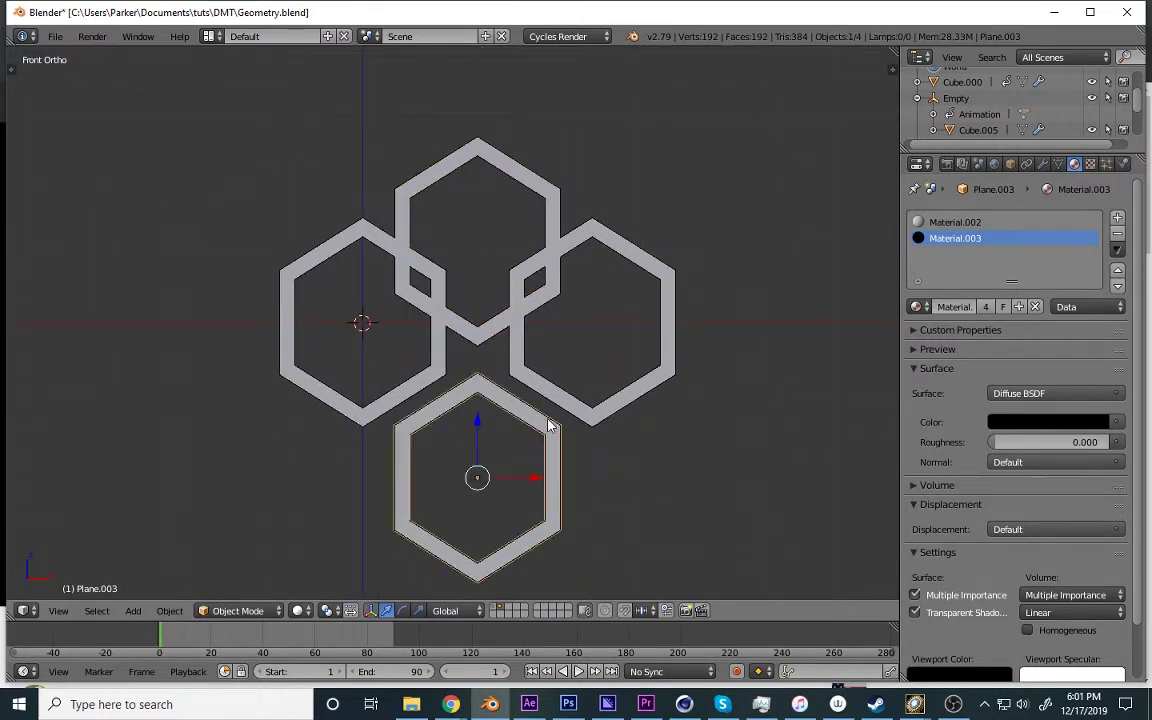
key(shift+d)
right_click(556, 401)
key(g)
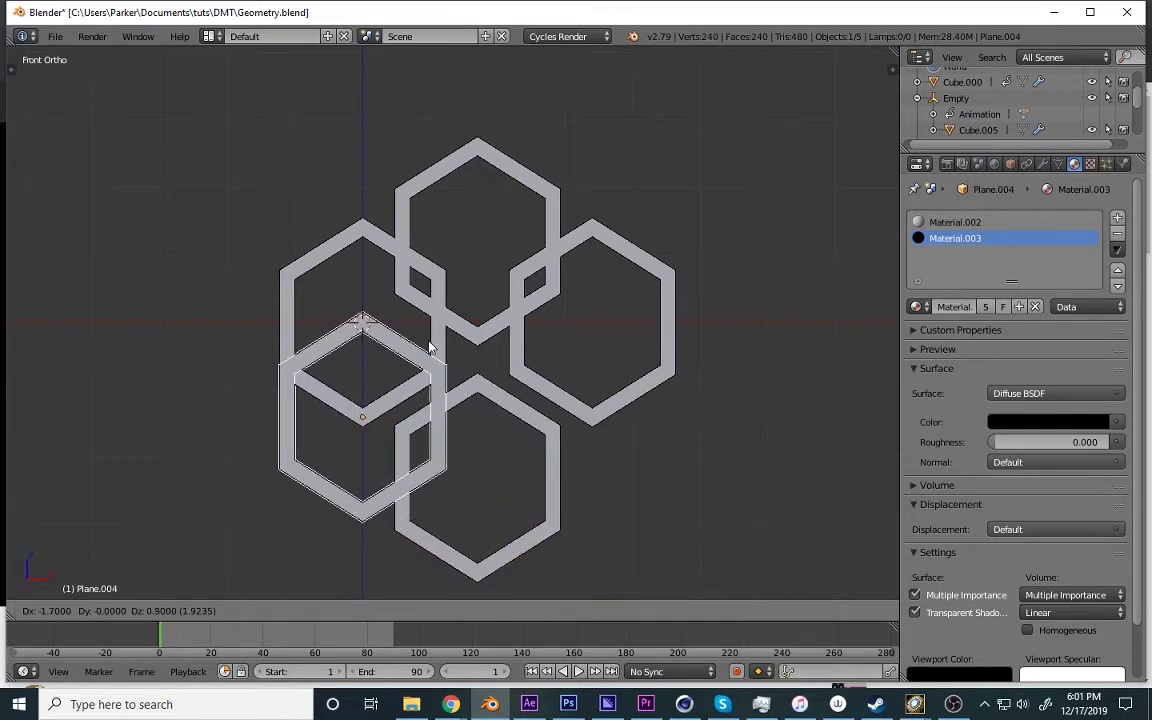
click(432, 347)
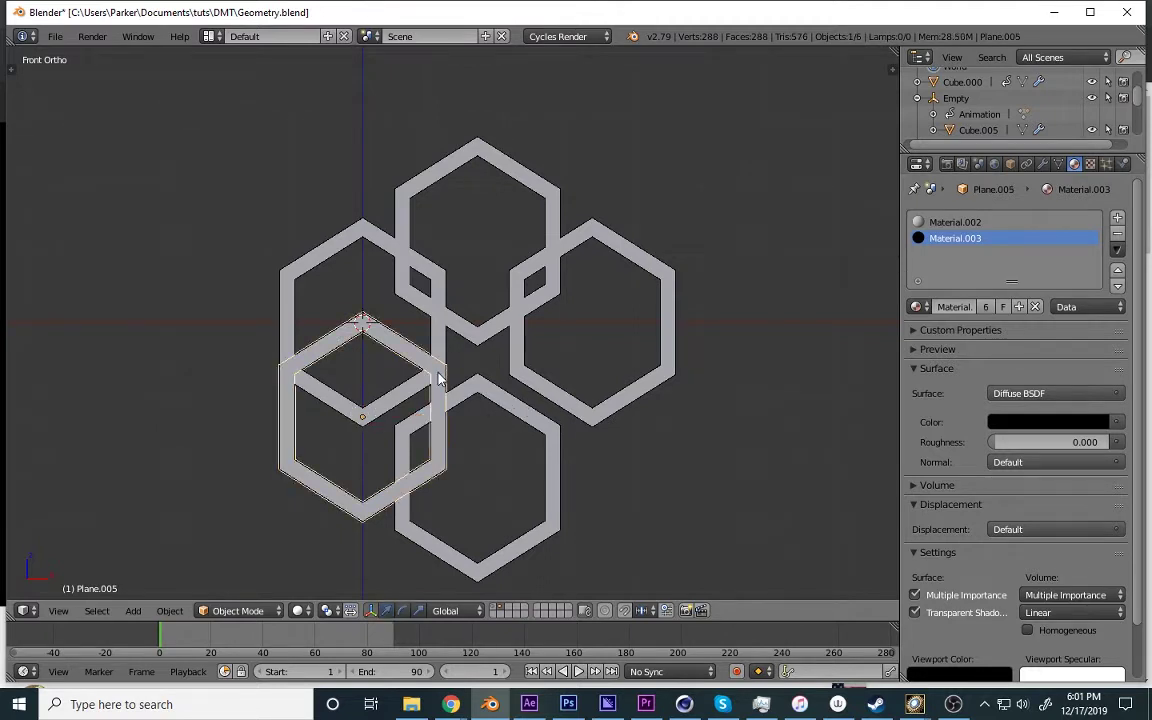
Duplicate the lower-left hexagon along X to line up directly beneath the right hexagon, and save the file over the existing one.
key(shift+d)
key(x)
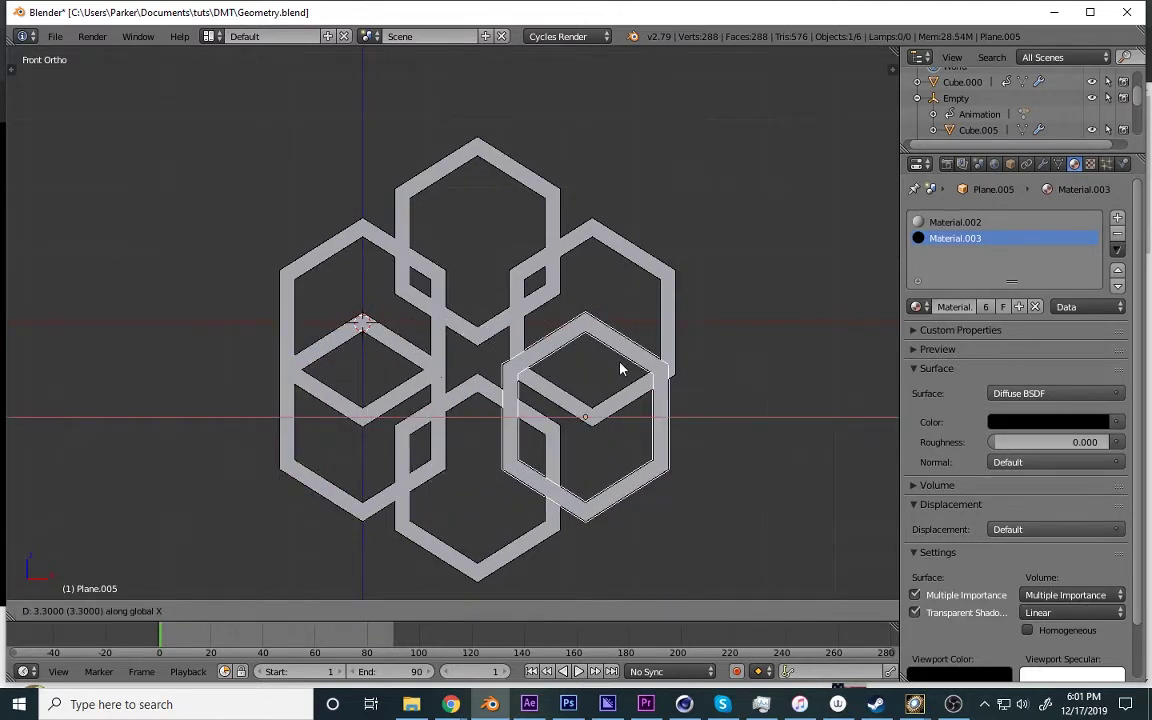
click(625, 368)
key(a)
scroll(607, 385, up, 1)
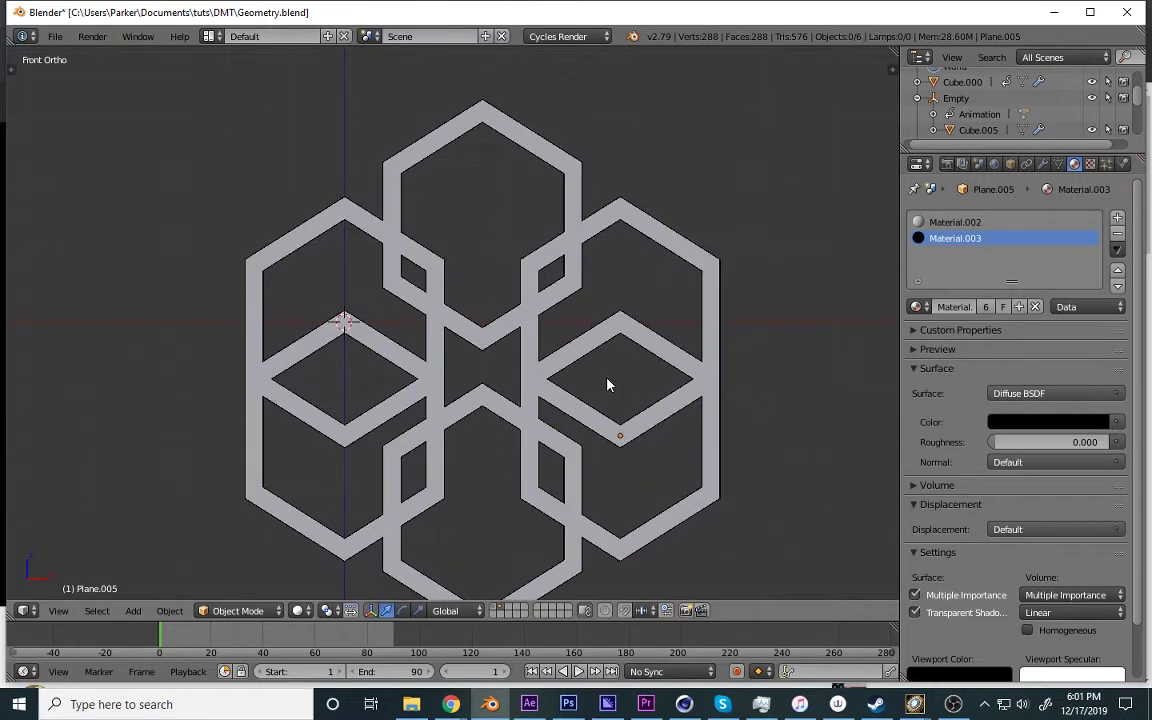
key(ctrl+s)
click(607, 376)
Examine the overlapping hexagon pattern from the front, up close around its centre, and at an angle.
scroll(497, 367, down, 3)
middle_drag(497, 367, 473, 378)
key(KP_1)
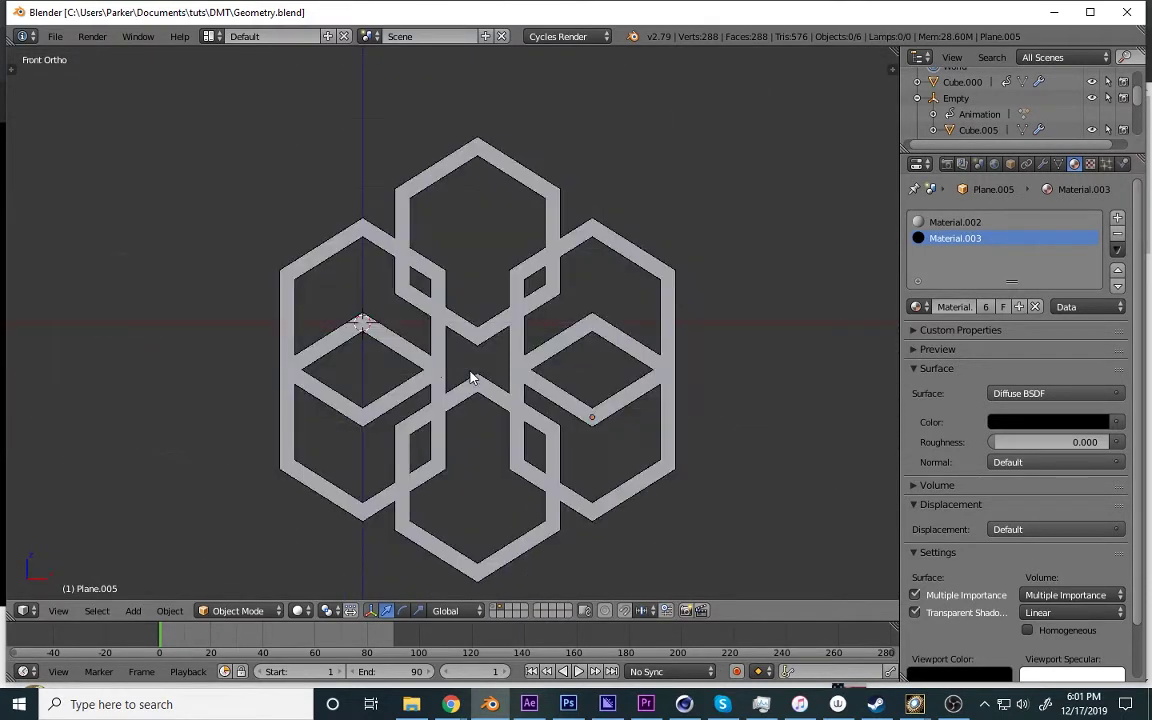
scroll(471, 374, up, 5)
scroll(488, 347, down, 6)
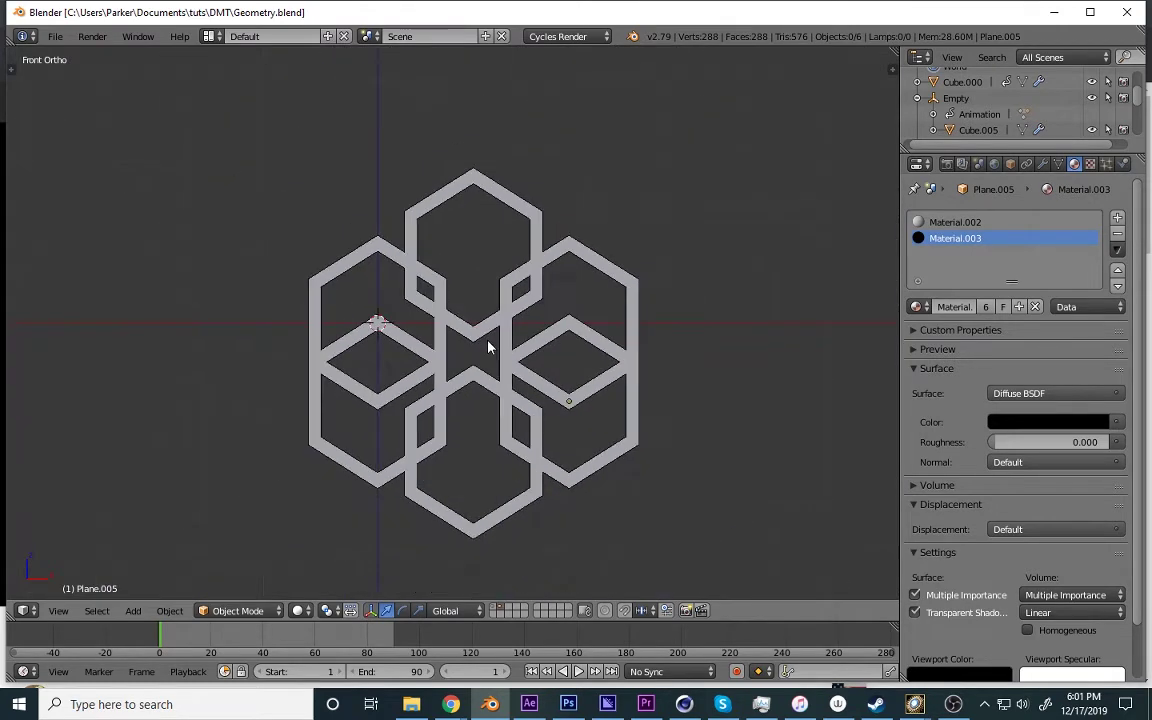
shift+middle_drag(494, 352, 476, 267)
scroll(450, 334, up, 6)
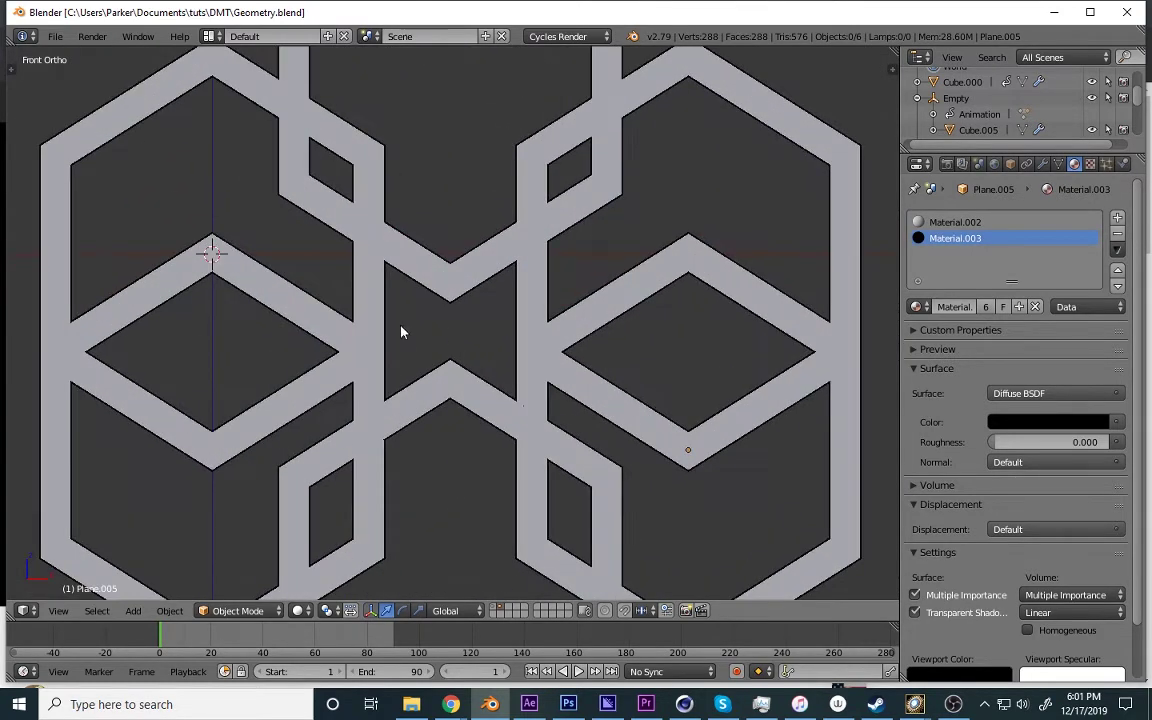
middle_drag(401, 329, 452, 347)
scroll(470, 340, down, 6)
Duplicate all six hexagons in place, move the copies to the last layer, and display that layer with everything selected.
key(a)
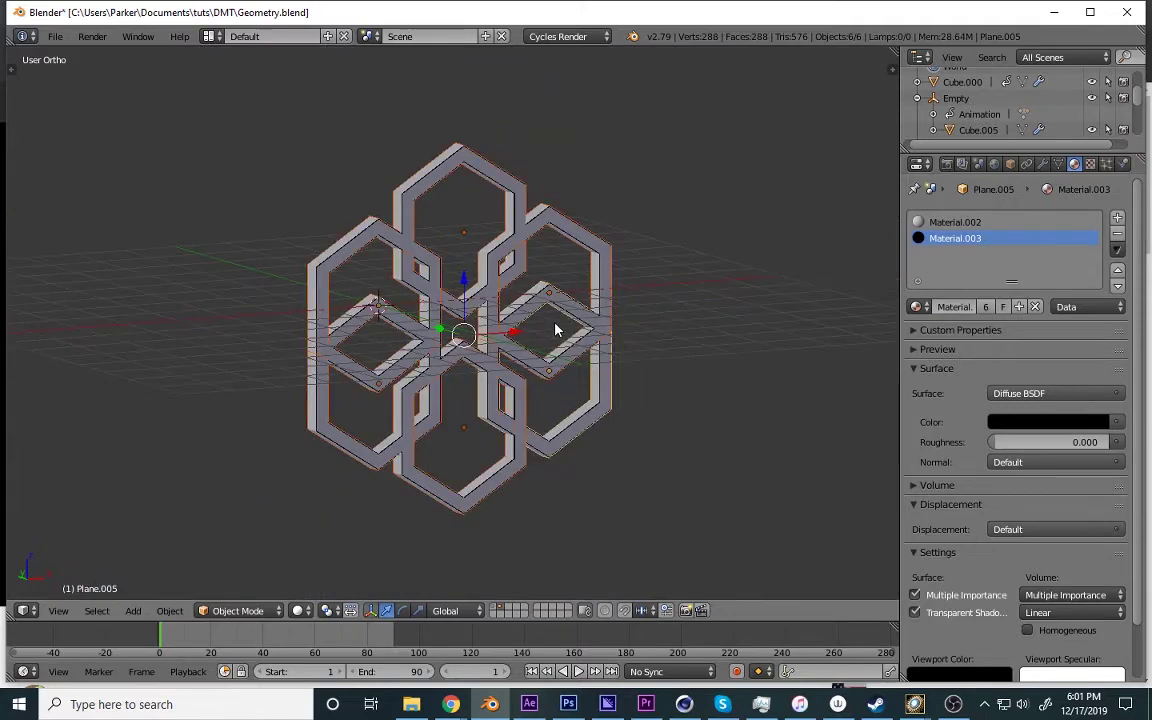
key(shift+d)
right_click(580, 266)
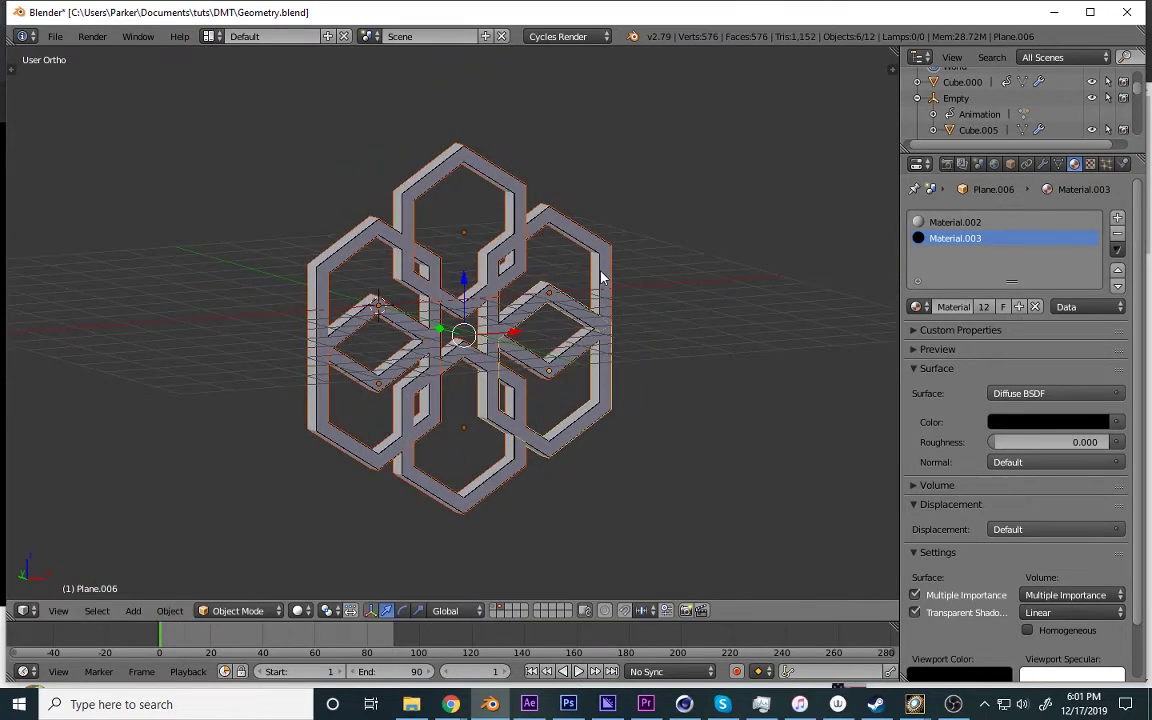
key(m)
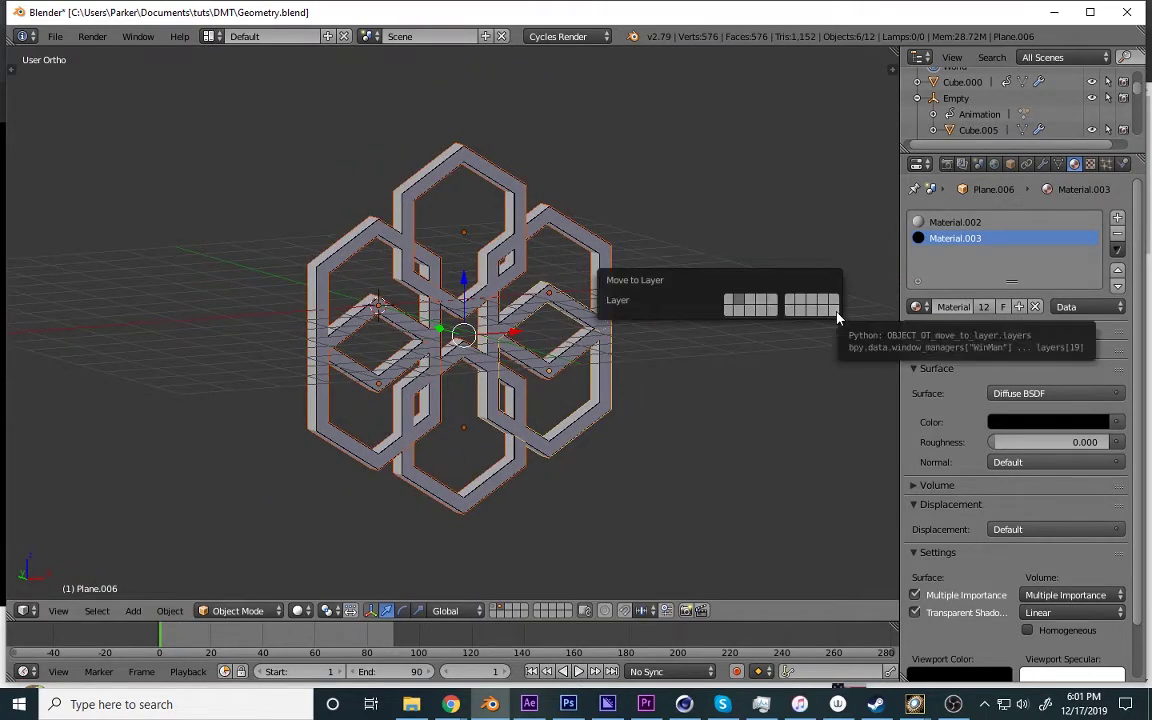
click(835, 314)
key(a)
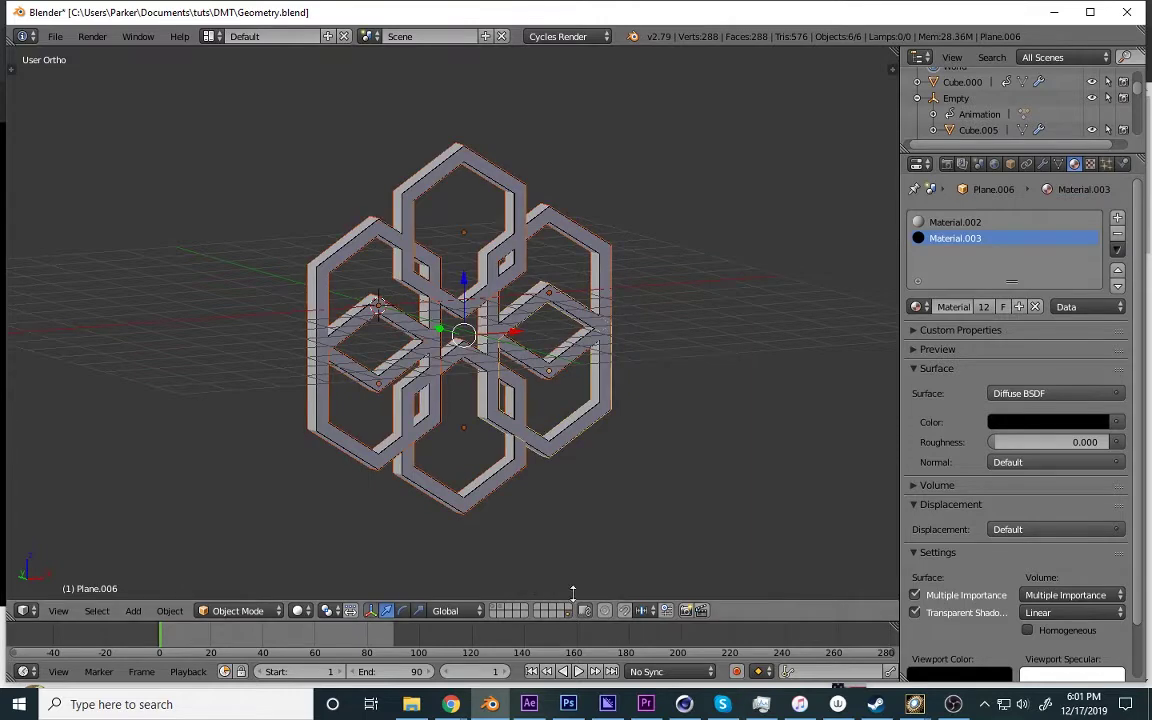
Examine the duplicated hexagon pattern on the last layer at an angle and from the front.
middle_drag(545, 515, 511, 419)
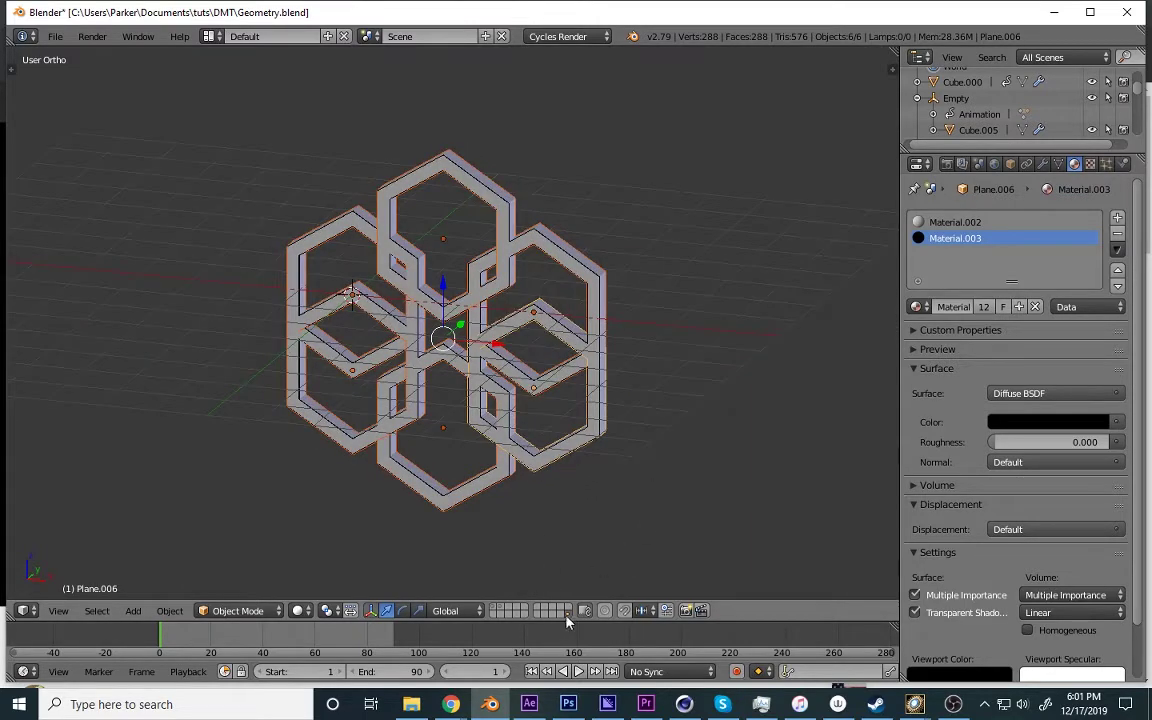
scroll(542, 440, up, 4)
scroll(542, 440, down, 5)
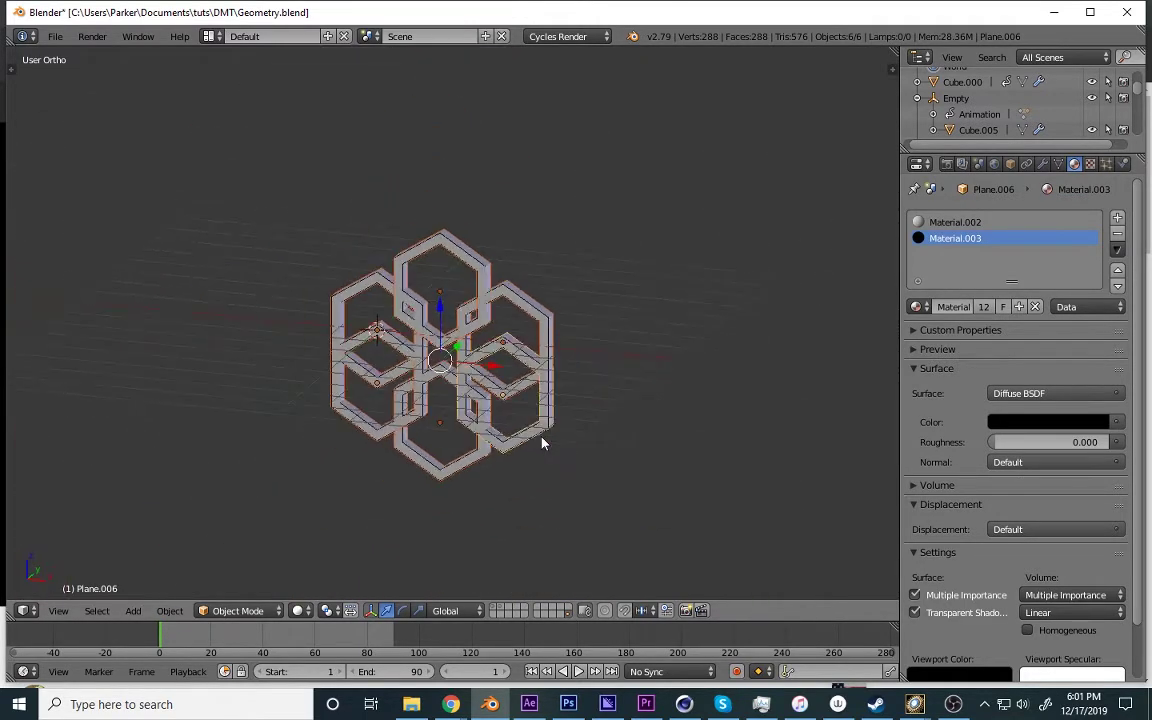
scroll(542, 440, up, 3)
scroll(542, 443, up, 1)
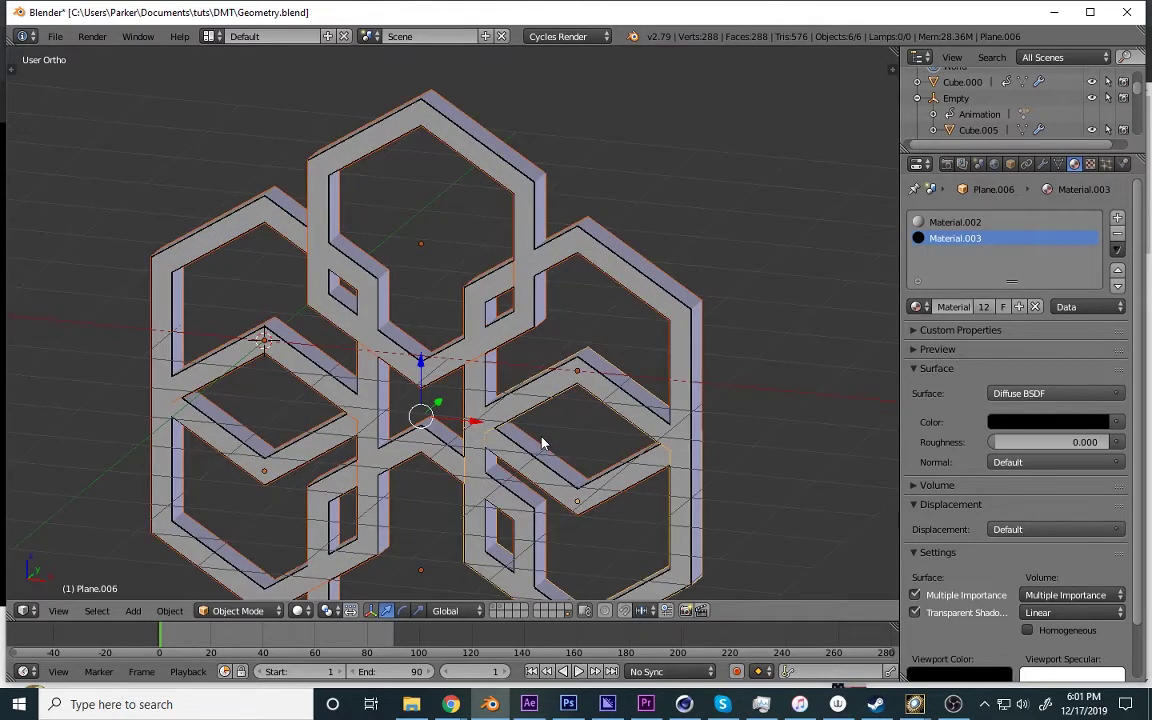
key(KP_1)
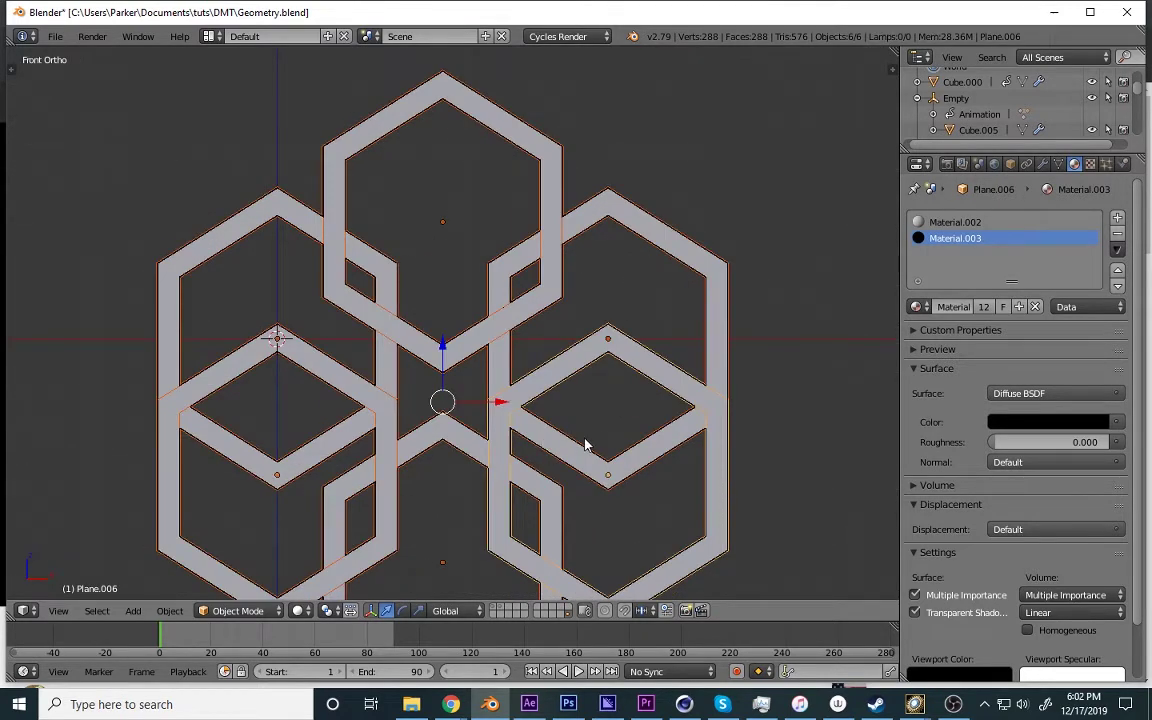
scroll(585, 445, down, 1)
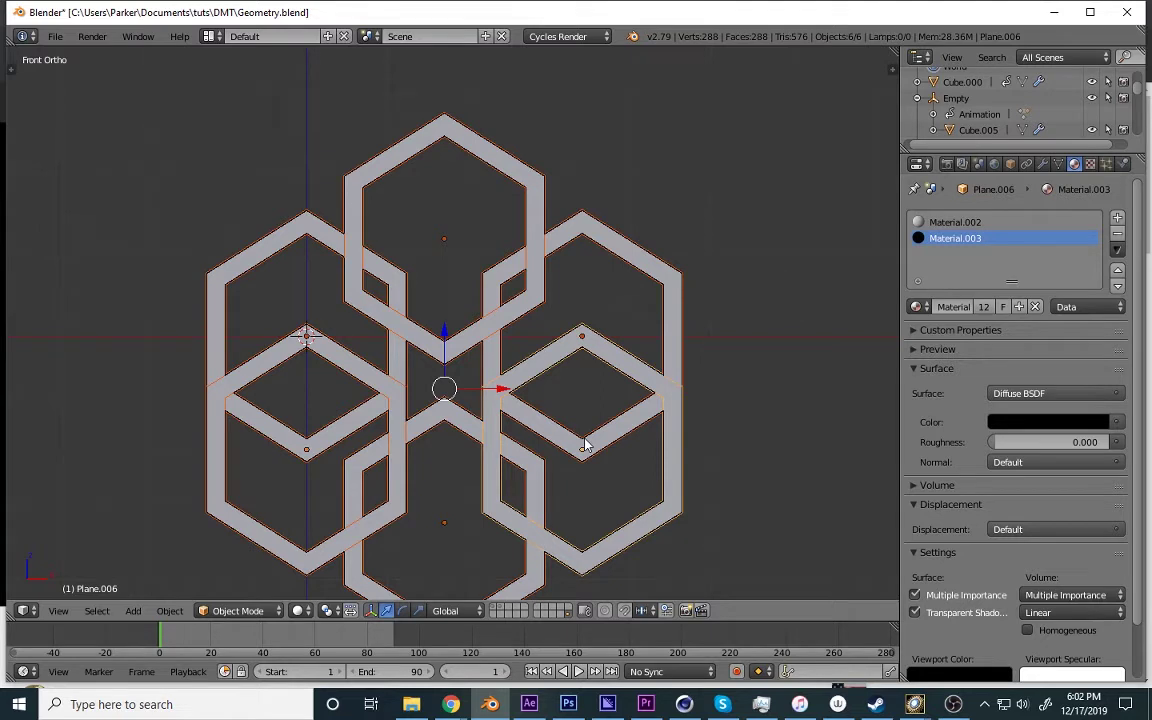
scroll(585, 445, down, 1)
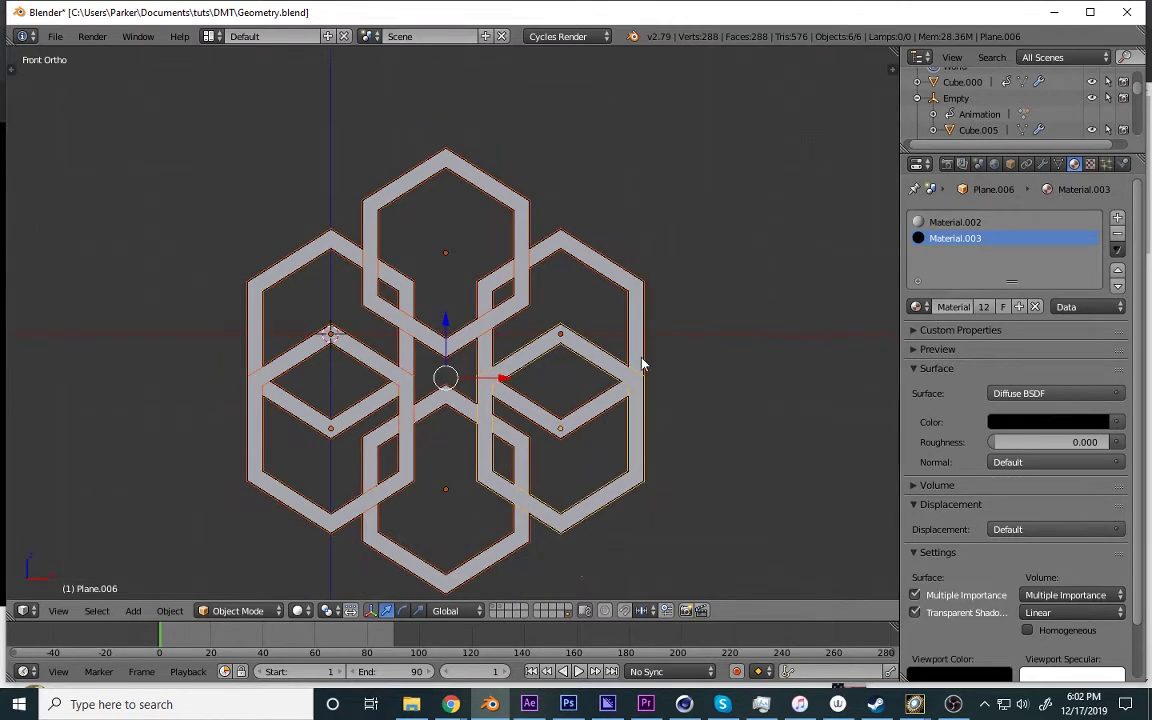
scroll(655, 358, down, 1)
scroll(658, 356, up, 1)
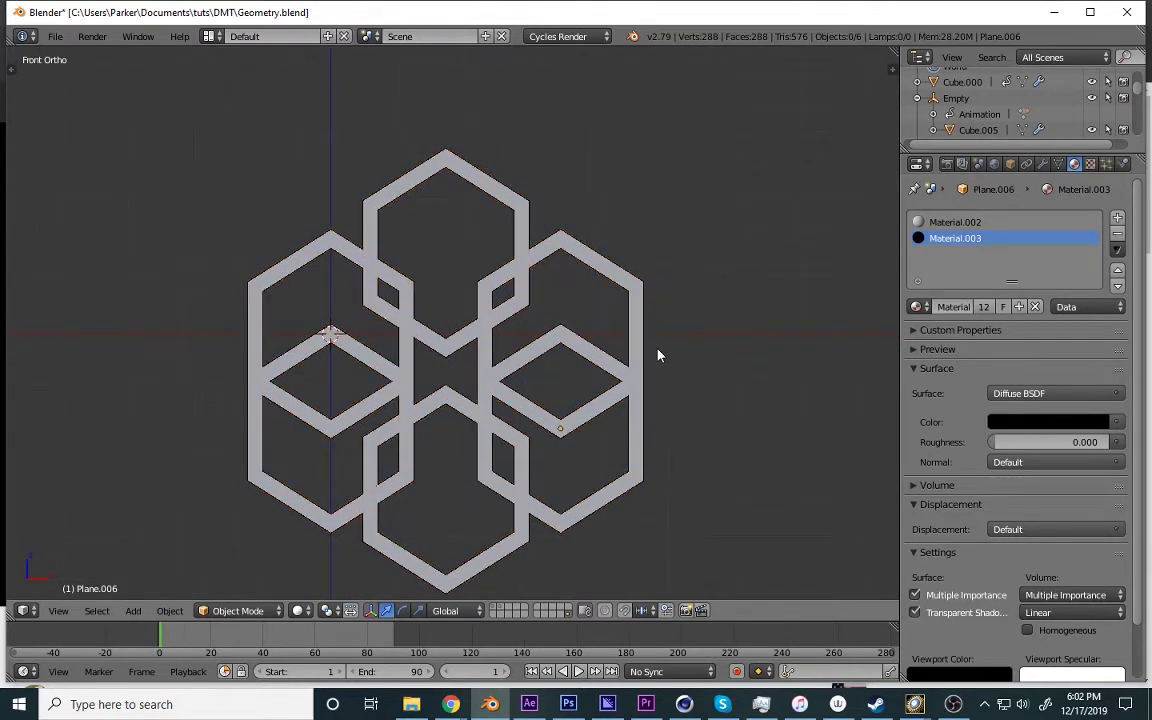
Join the six hexagon copies into one object and move it along X so it is centred on the world Z axis.
key(ctrl+j)
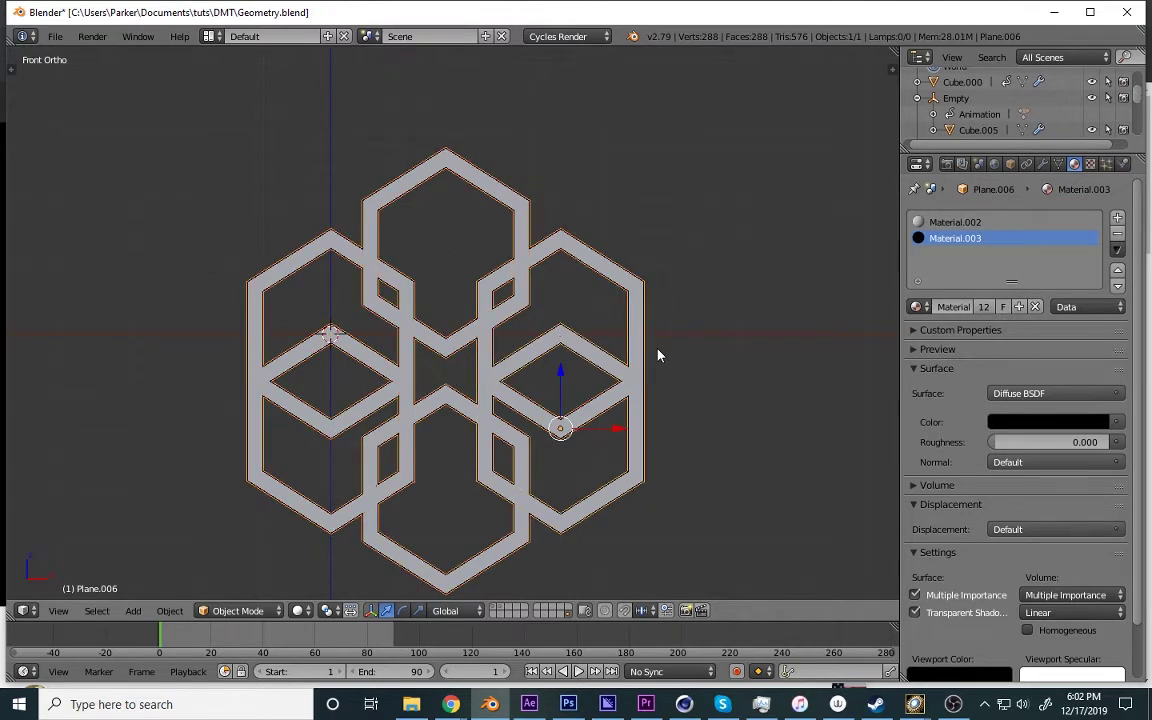
shift+middle_drag(557, 374, 586, 386)
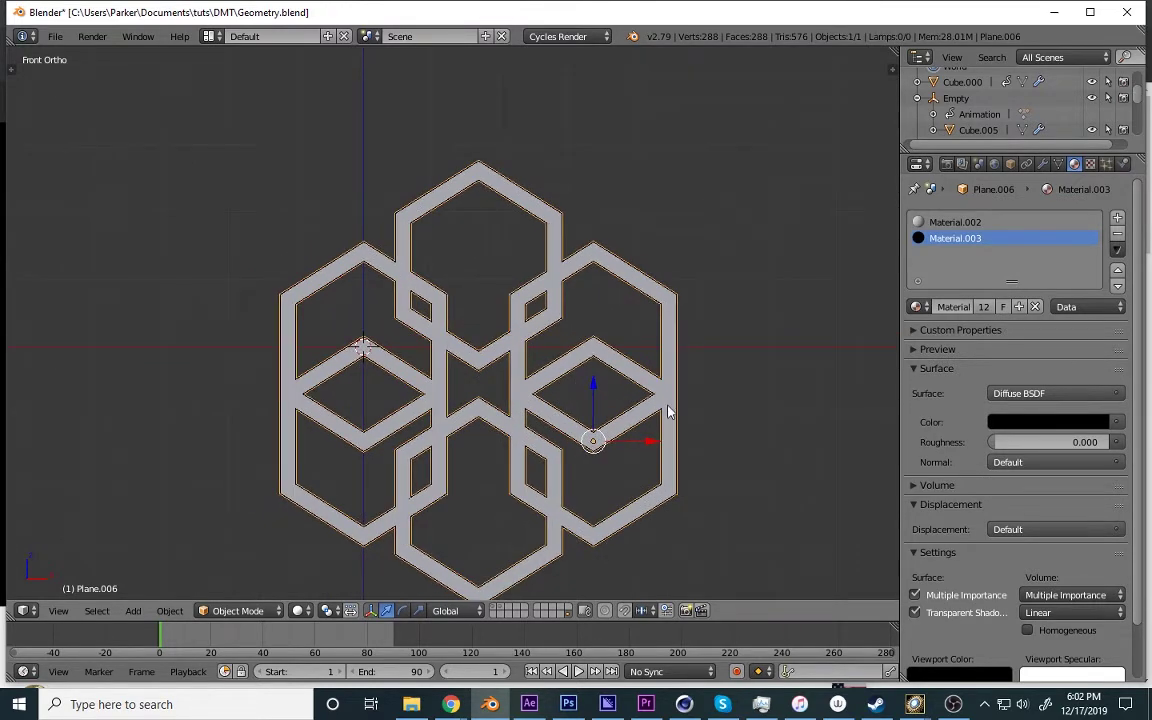
shift+middle_drag(668, 411, 524, 435)
scroll(655, 405, up, 3)
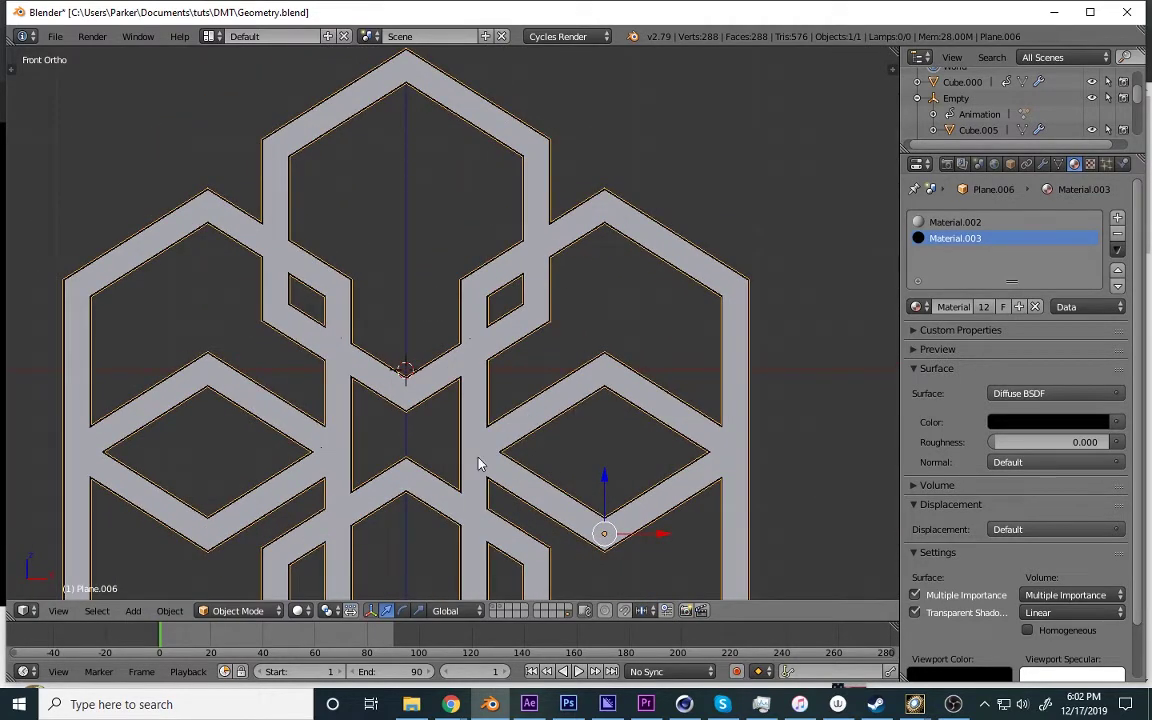
Raise the joined object along Z, with a final fine adjustment, so its central gap sits around the world origin.
key(g)
key(z)
key(0)
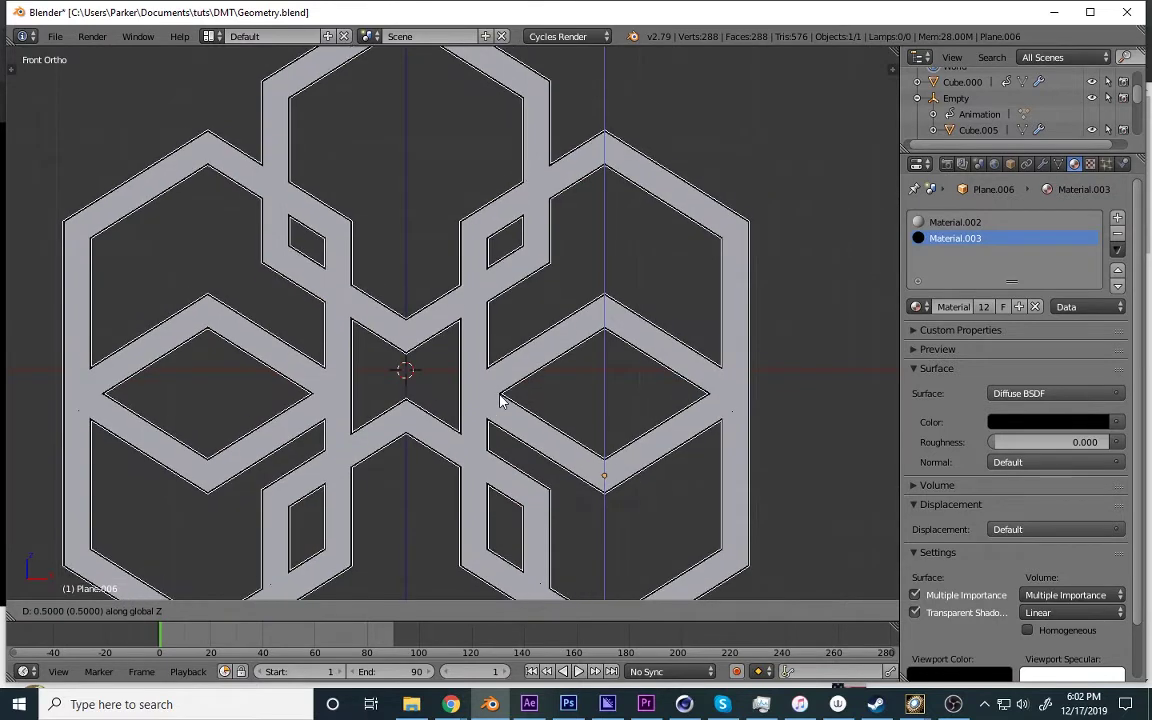
key(Return)
scroll(500, 400, up, 6)
key(g)
key(z)
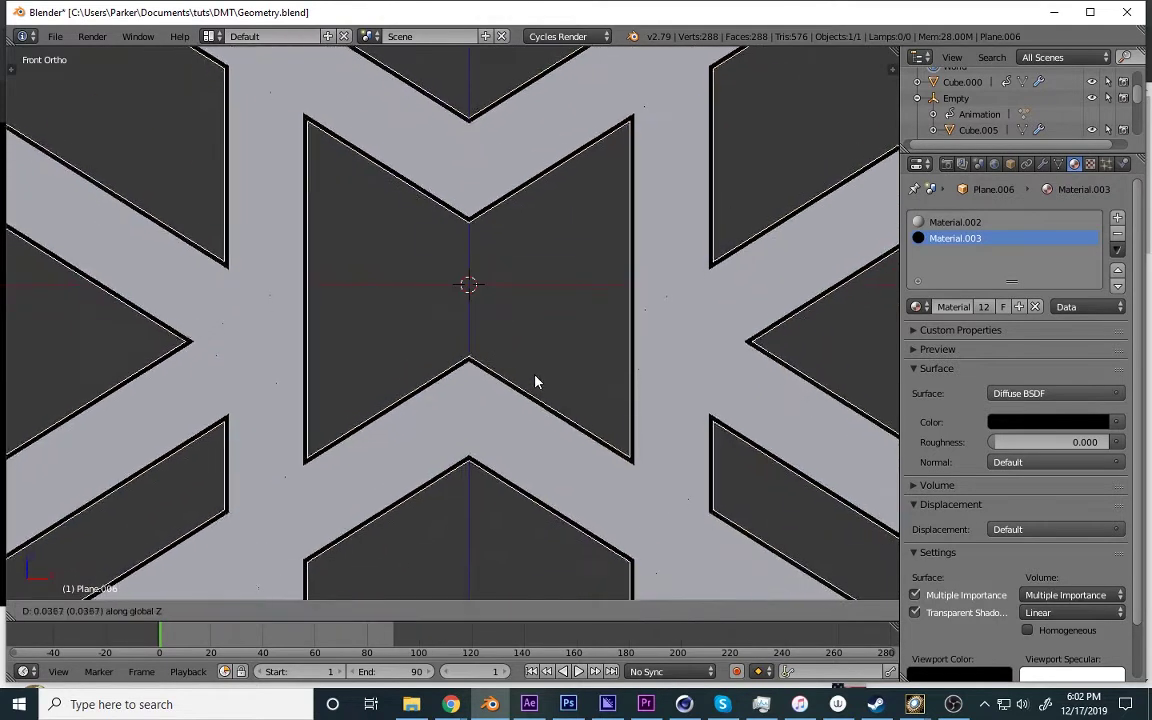
click(536, 378)
Set the joined hexagon object's origin to its geometry and nudge the object slightly upward along Z.
key(shift+ctrl+alt+c)
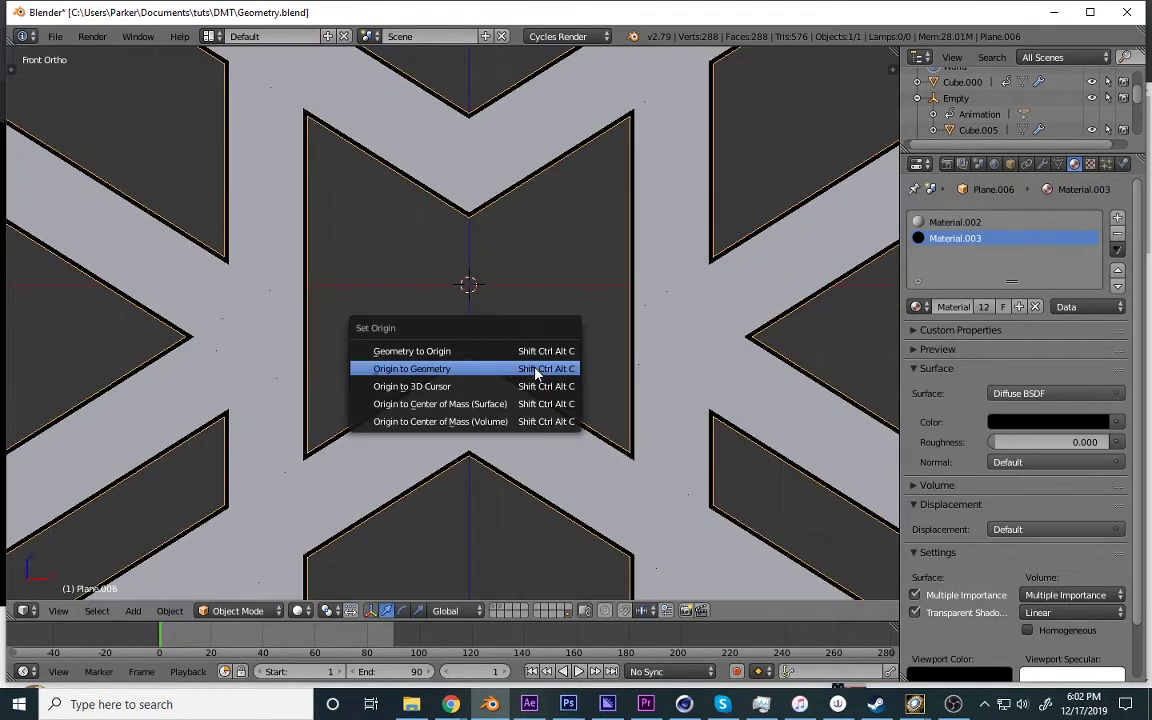
click(536, 375)
key(g)
key(z)
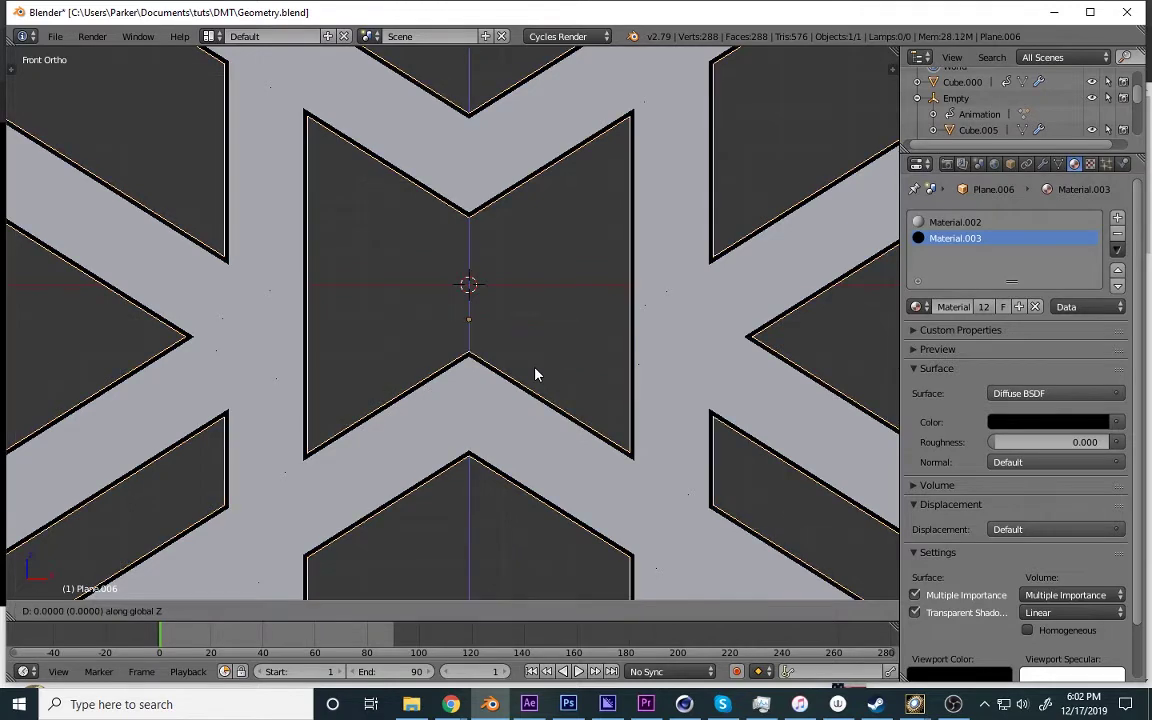
click(536, 372)
Set the object's origin to the 3D cursor, fine-adjust its height along Z, and reset the origin to the cursor.
key(shift+ctrl+alt+c)
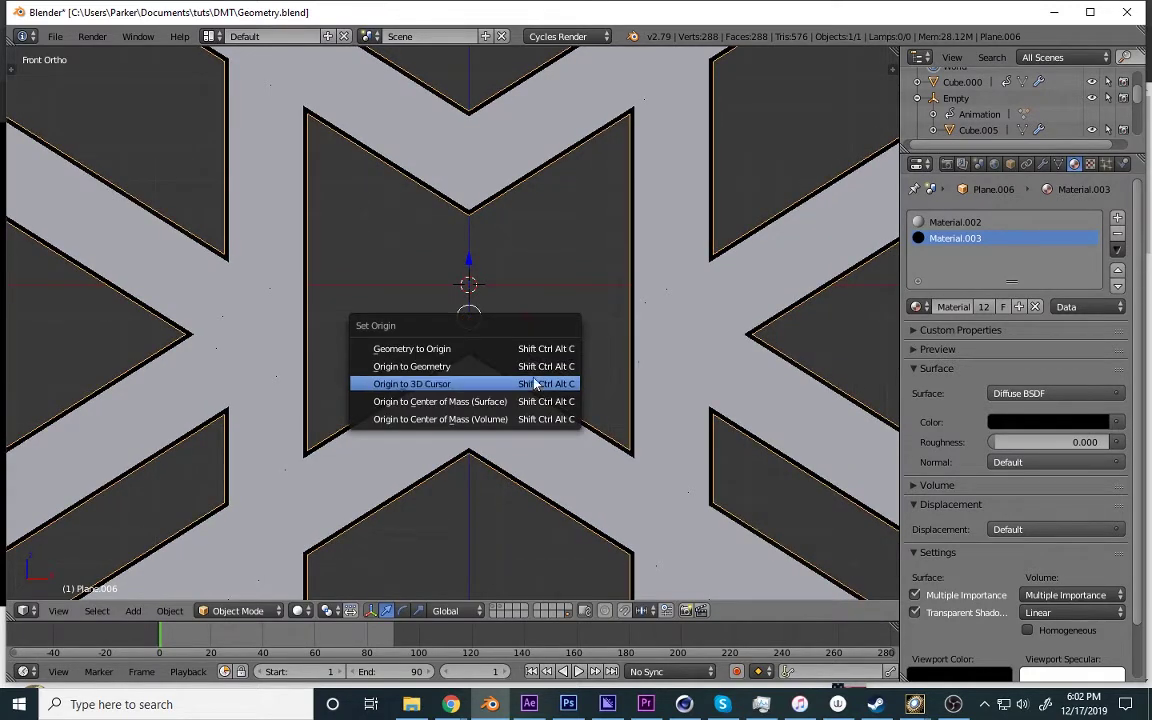
click(536, 382)
key(g)
key(z)
click(536, 373)
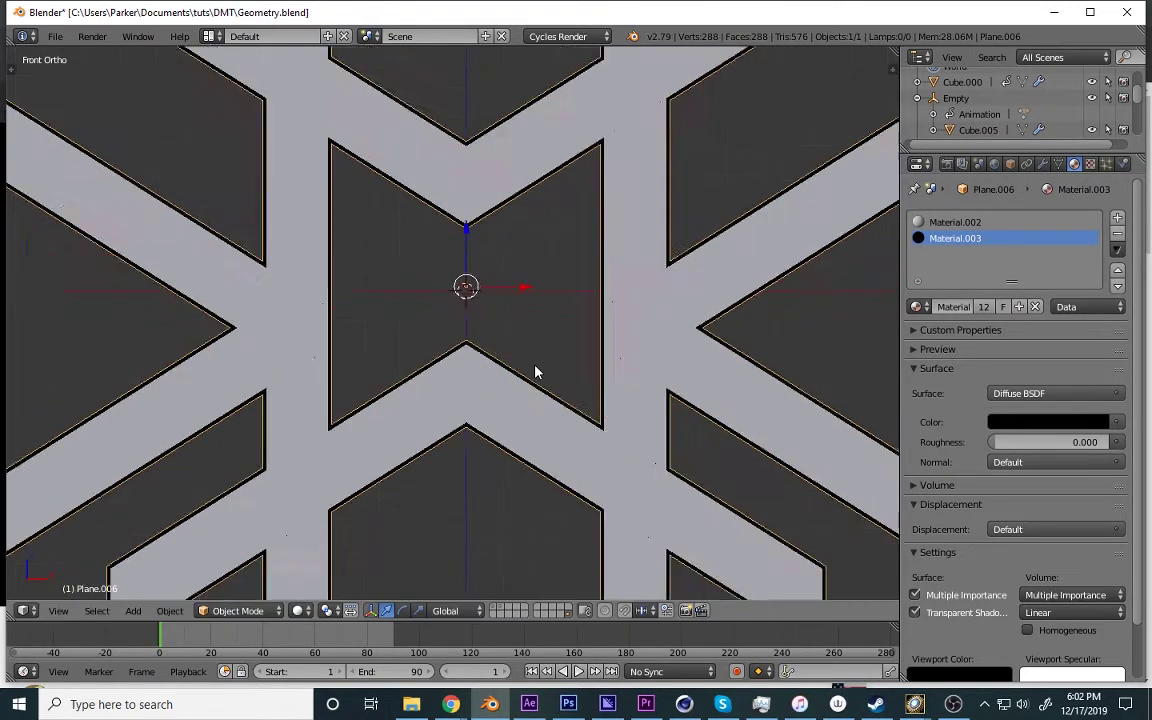
key(shift+ctrl+alt+c)
click(536, 372)
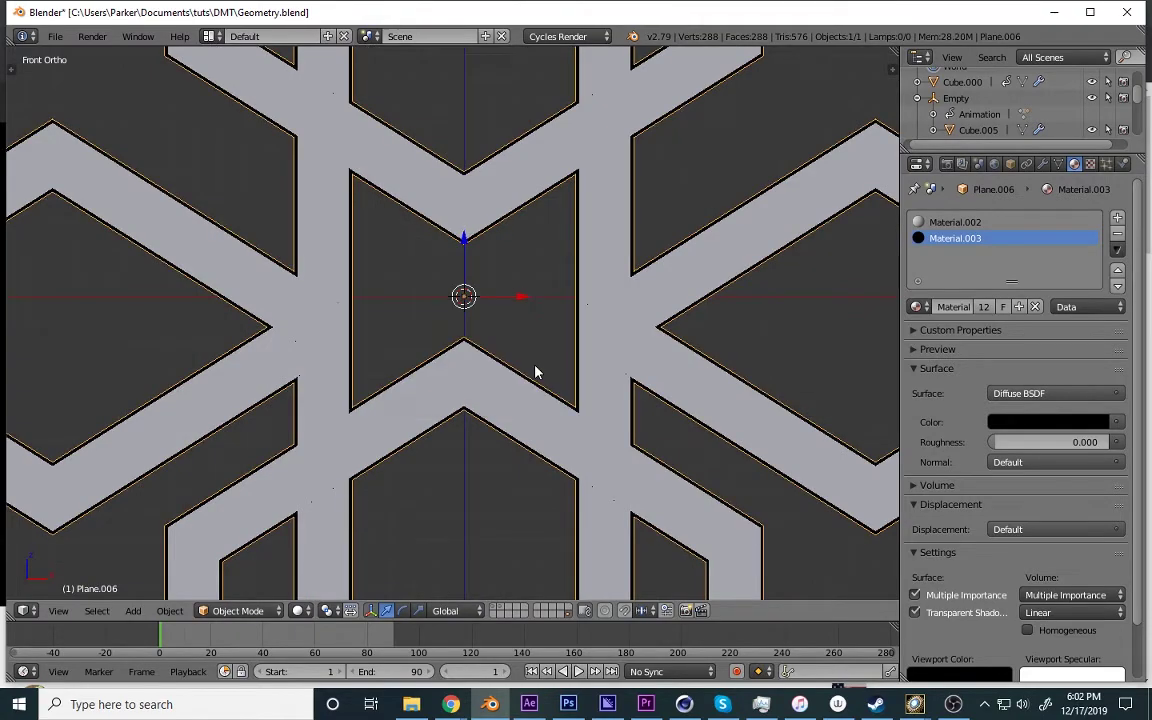
Test a free rotation of the hexagon pattern around its origin, cancel it, and save the file.
scroll(596, 352, down, 5)
key(r)
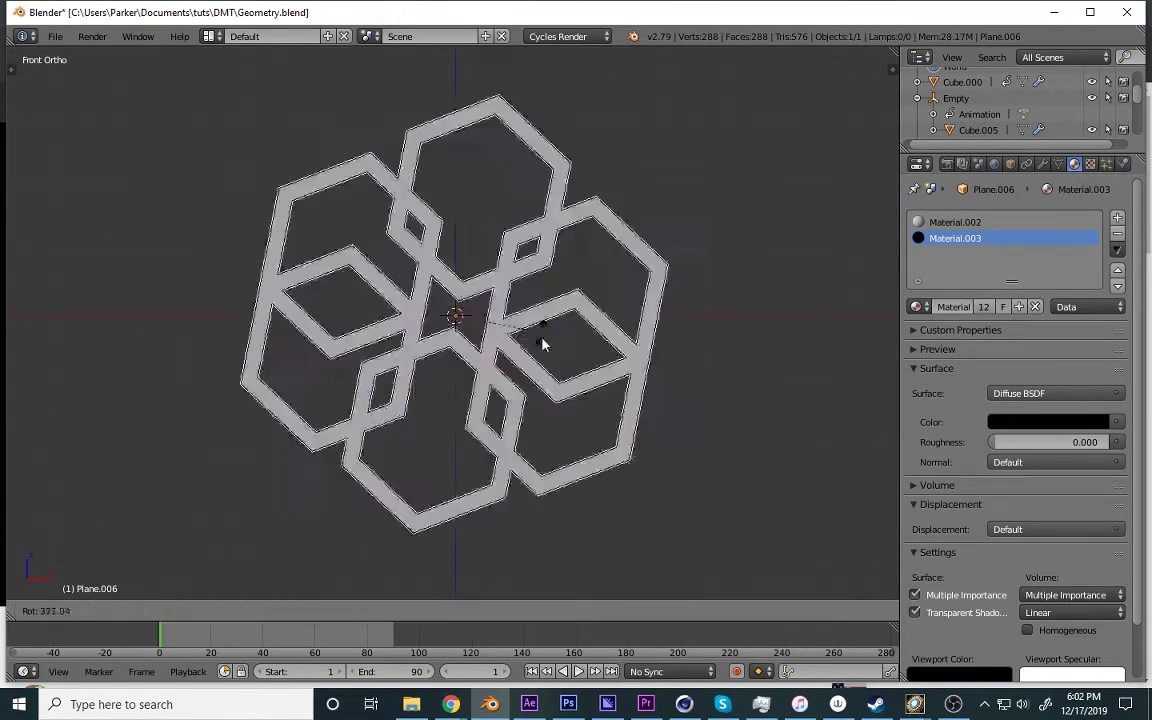
key(Escape)
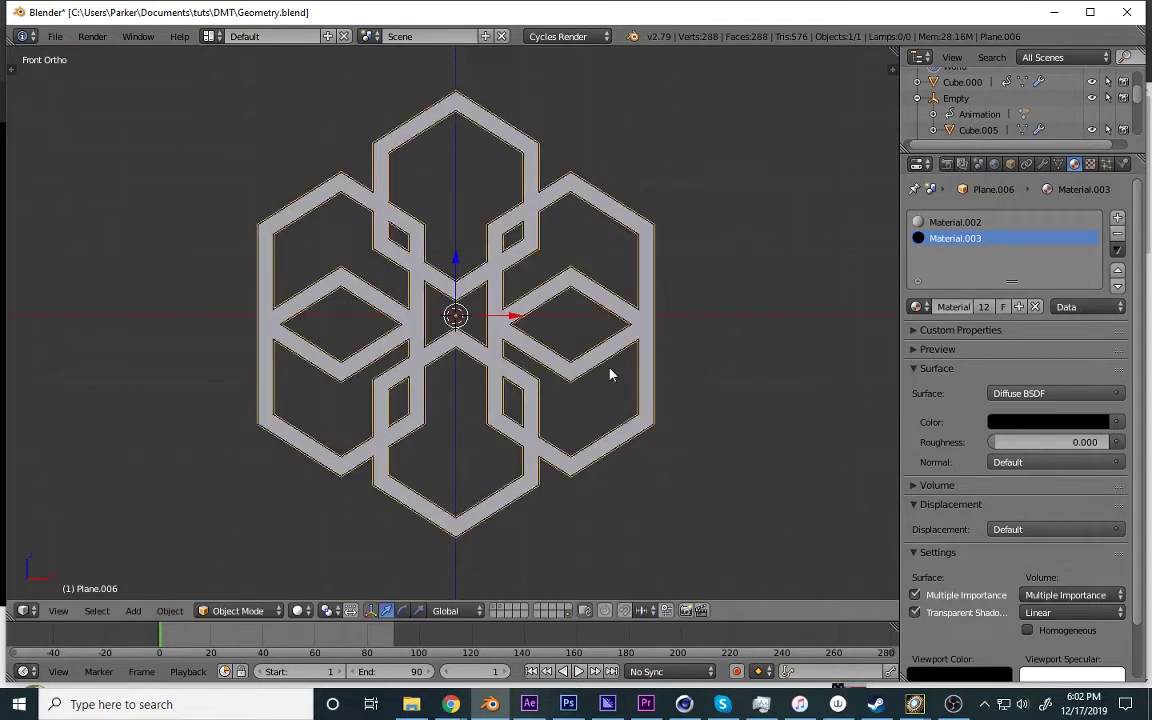
key(ctrl+s)
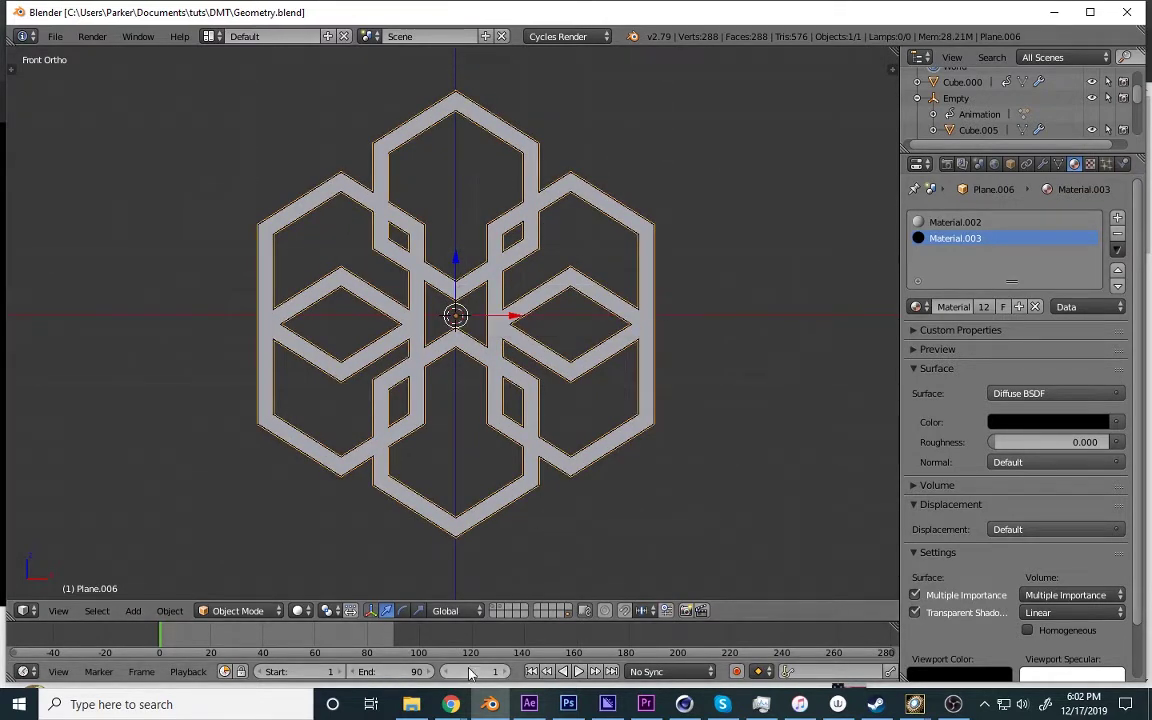
Switch to the browser, play the "DMT Experience (HD)" reference video briefly, pause it, and return to Blender.
shift+scroll(631, 412, up, 2)
scroll(631, 412, up, 2)
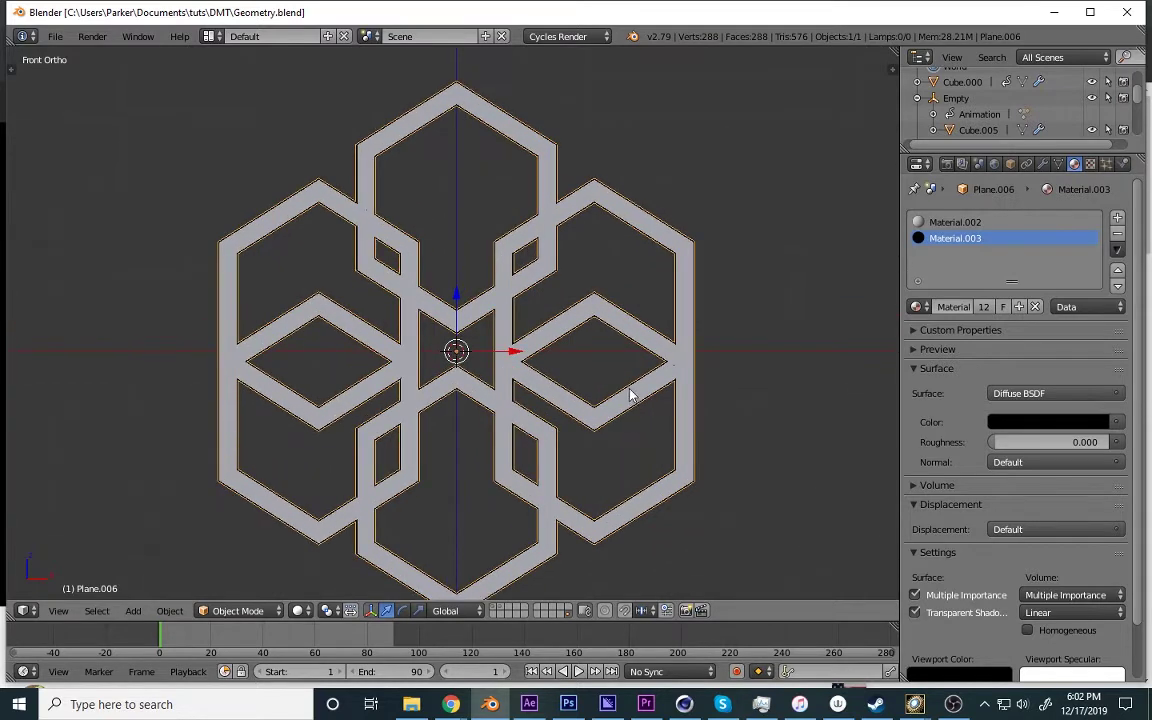
mouse_move(452, 706)
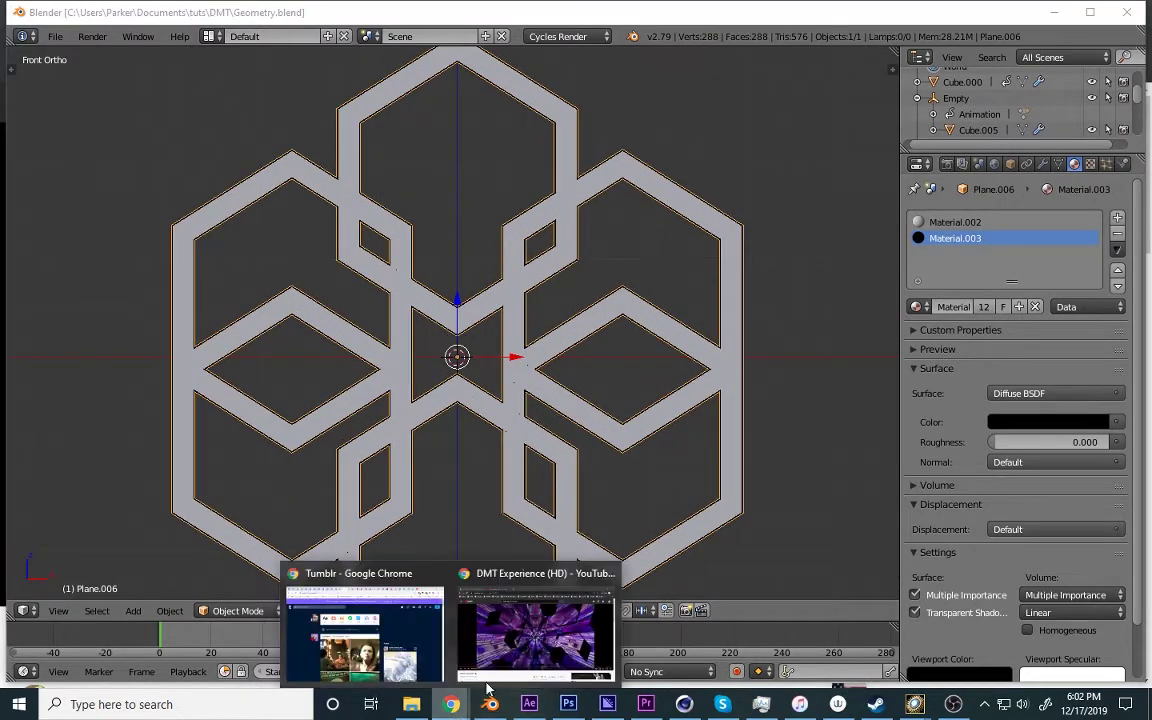
click(520, 618)
click(428, 353)
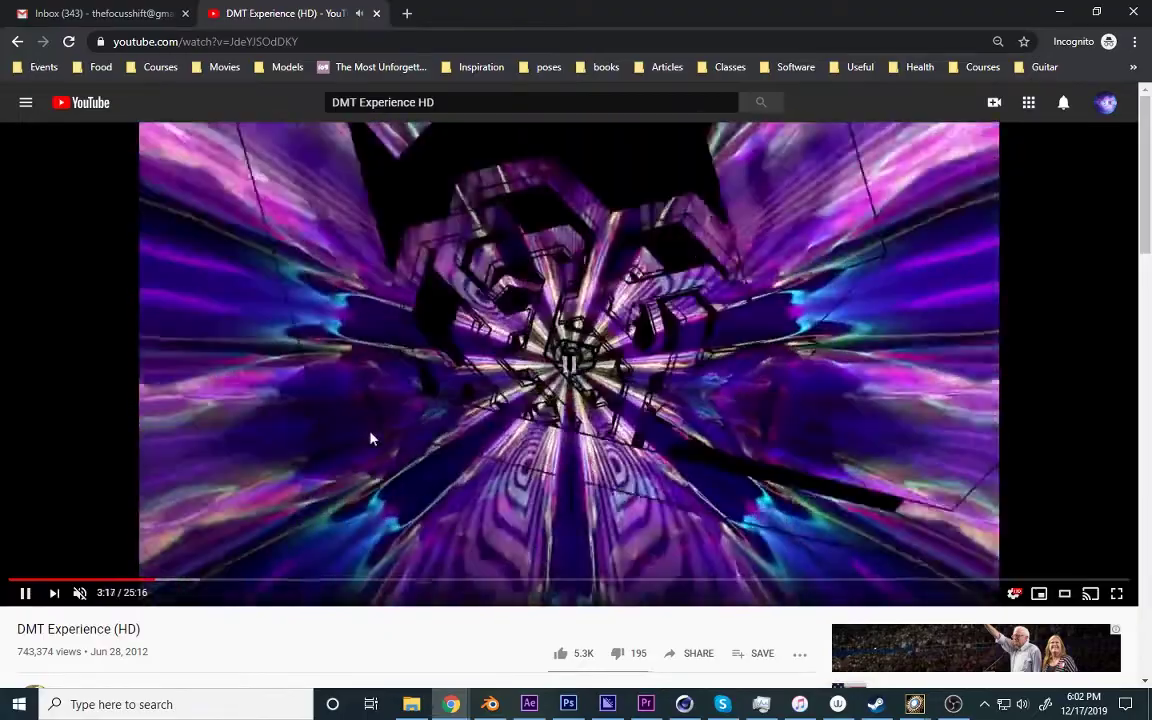
click(400, 388)
click(490, 704)
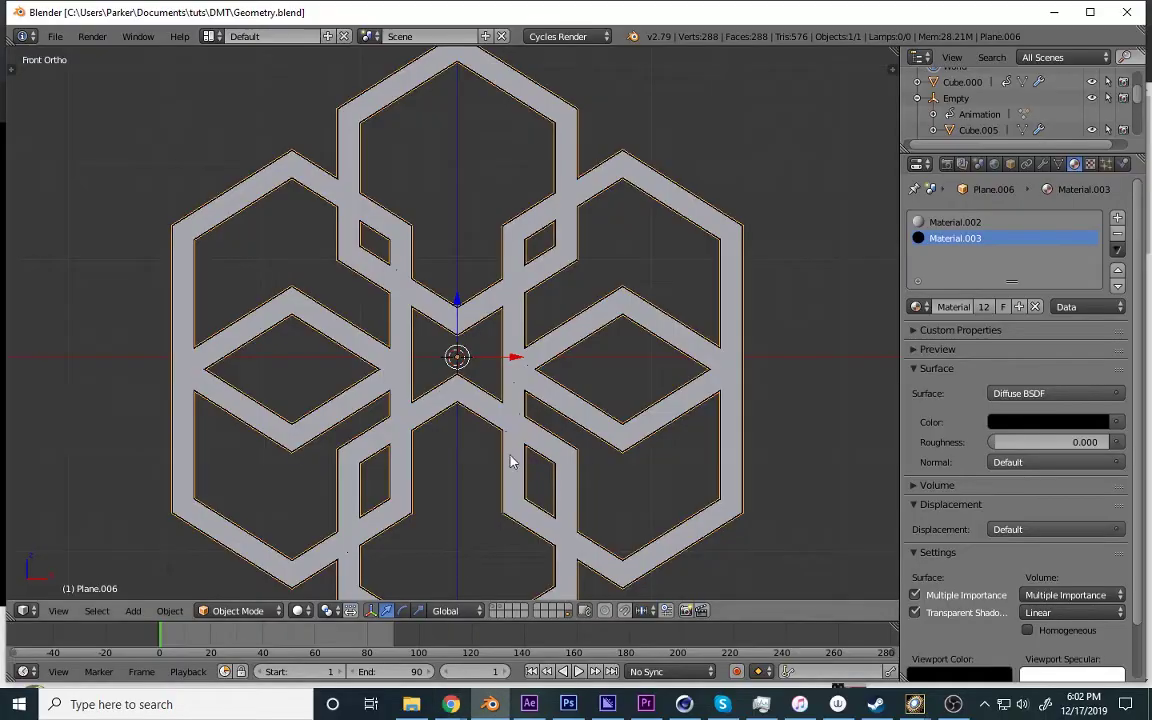
right_click(524, 450)
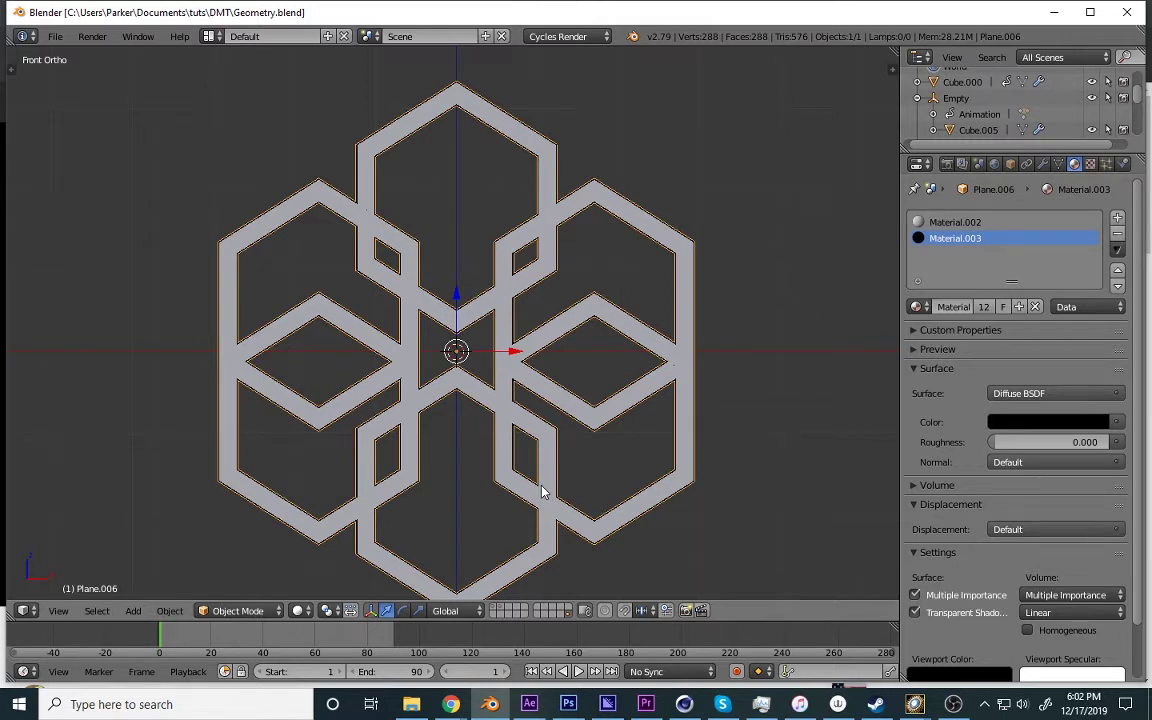
shift+scroll(542, 491, up, 2)
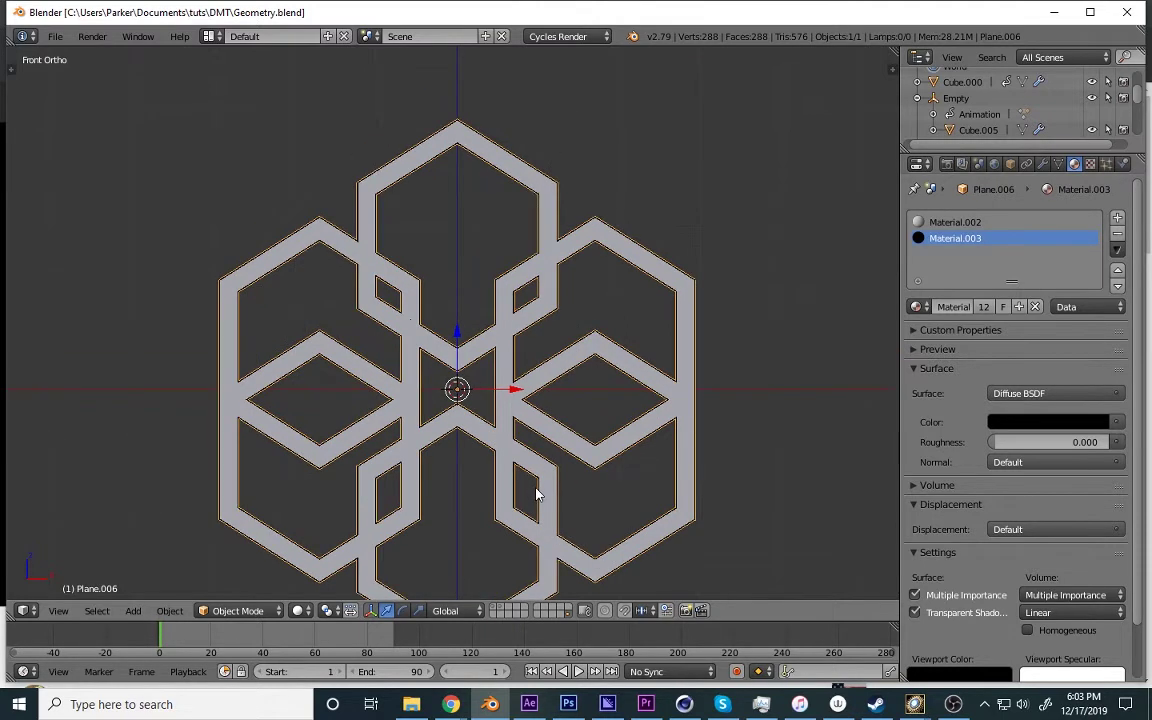
scroll(536, 493, up, 3)
scroll(536, 493, down, 7)
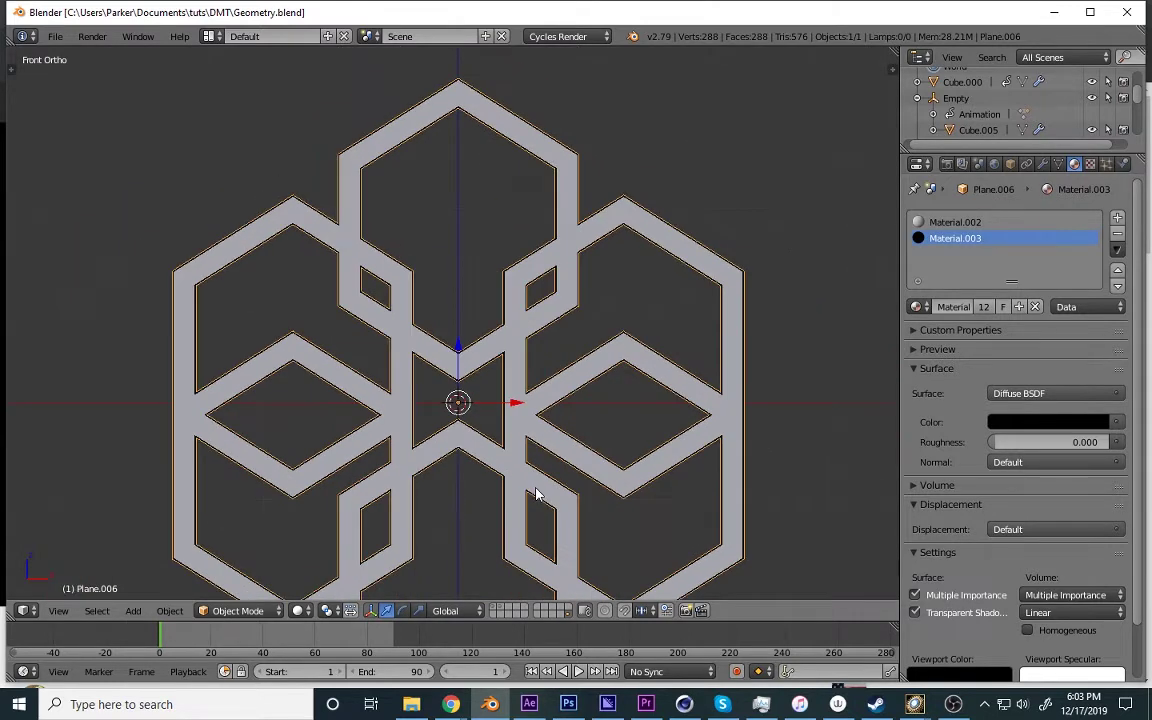
scroll(536, 492, up, 4)
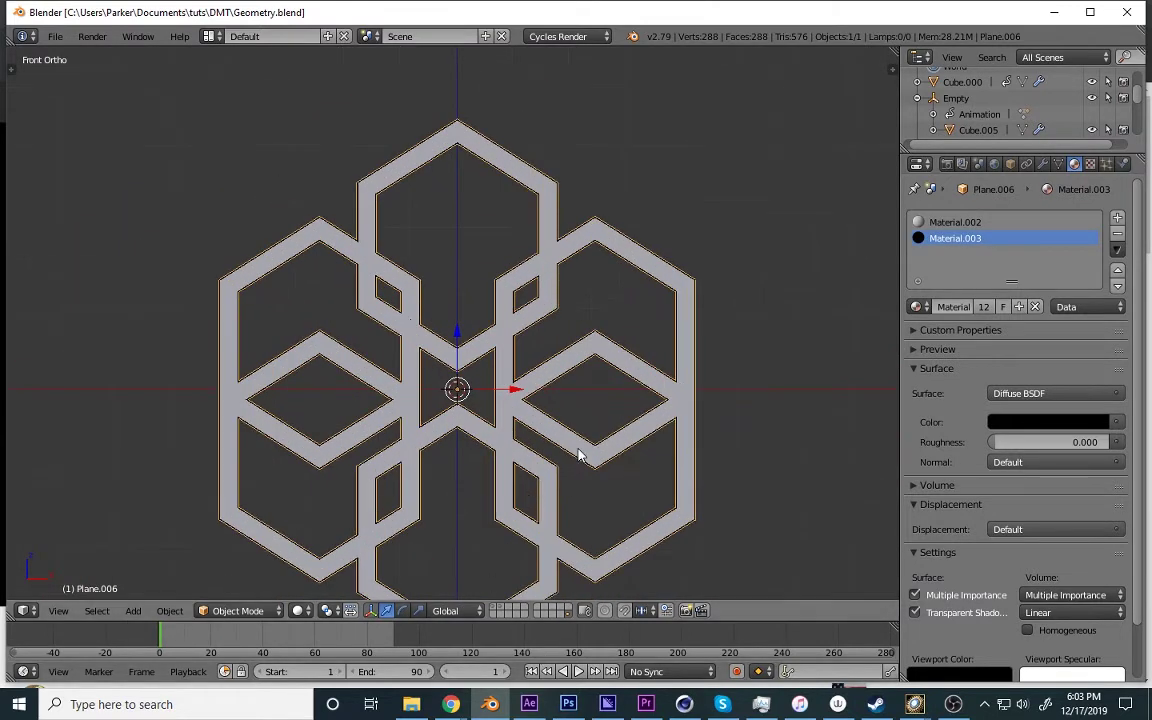
Insert LocRotScale keyframes for the hexagon pattern at frame 1 and at the end frame 90.
key(i)
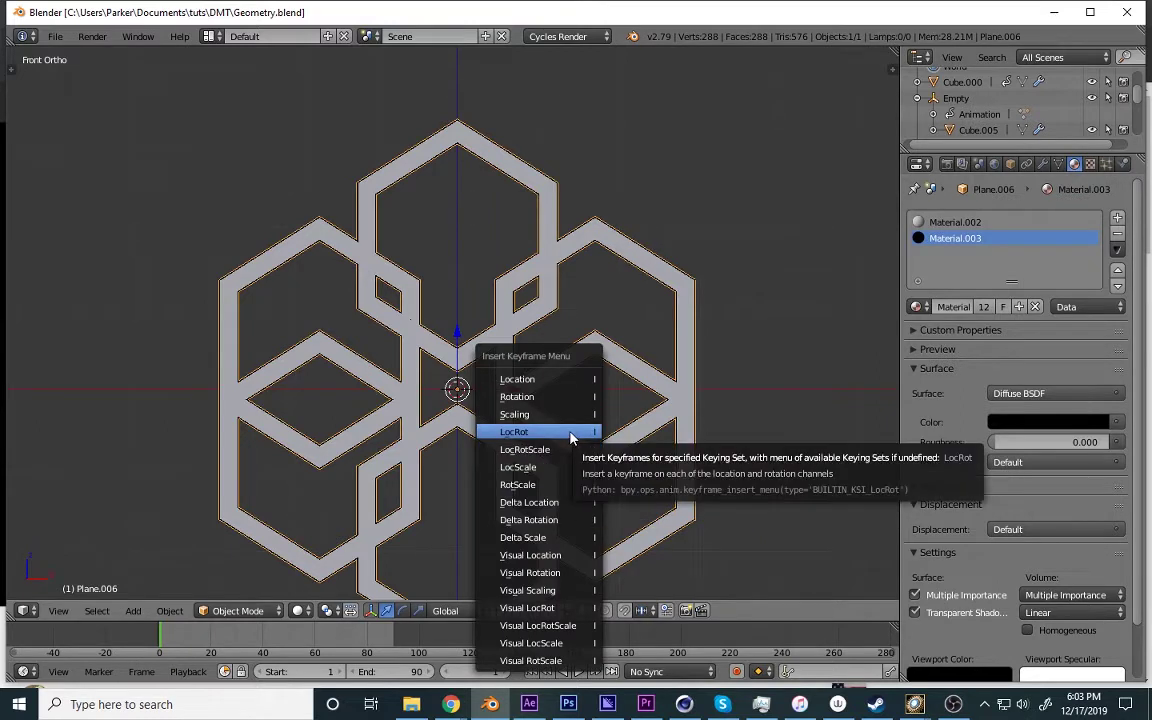
click(570, 486)
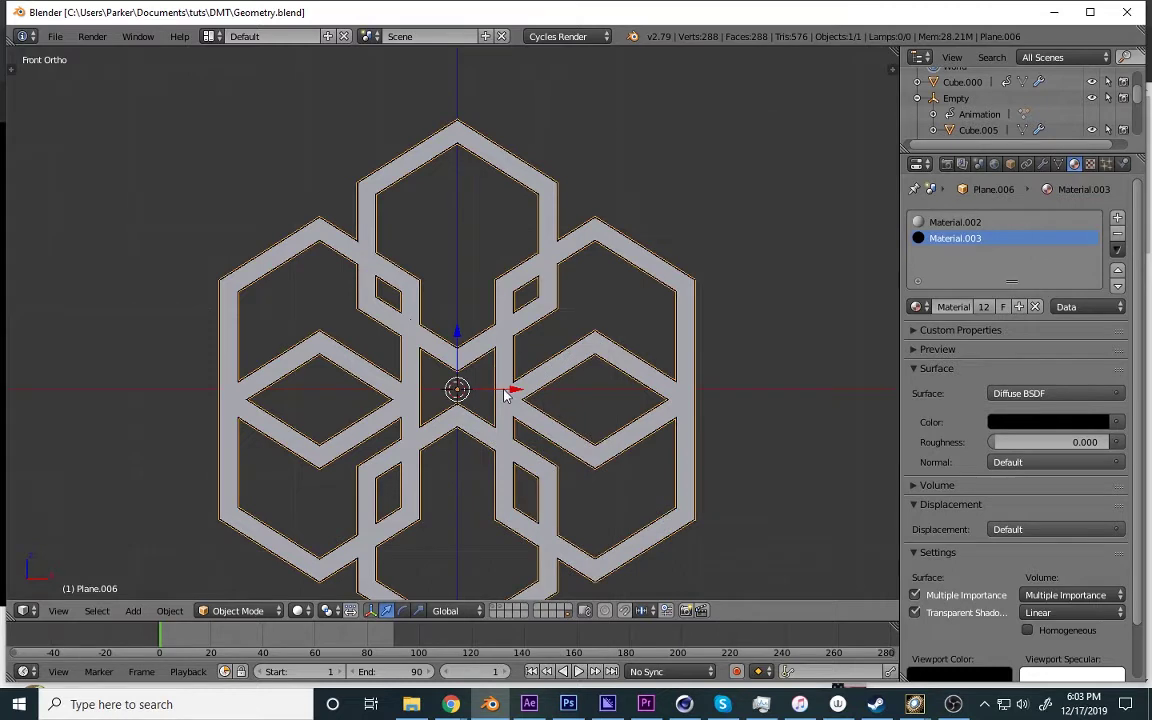
key(i)
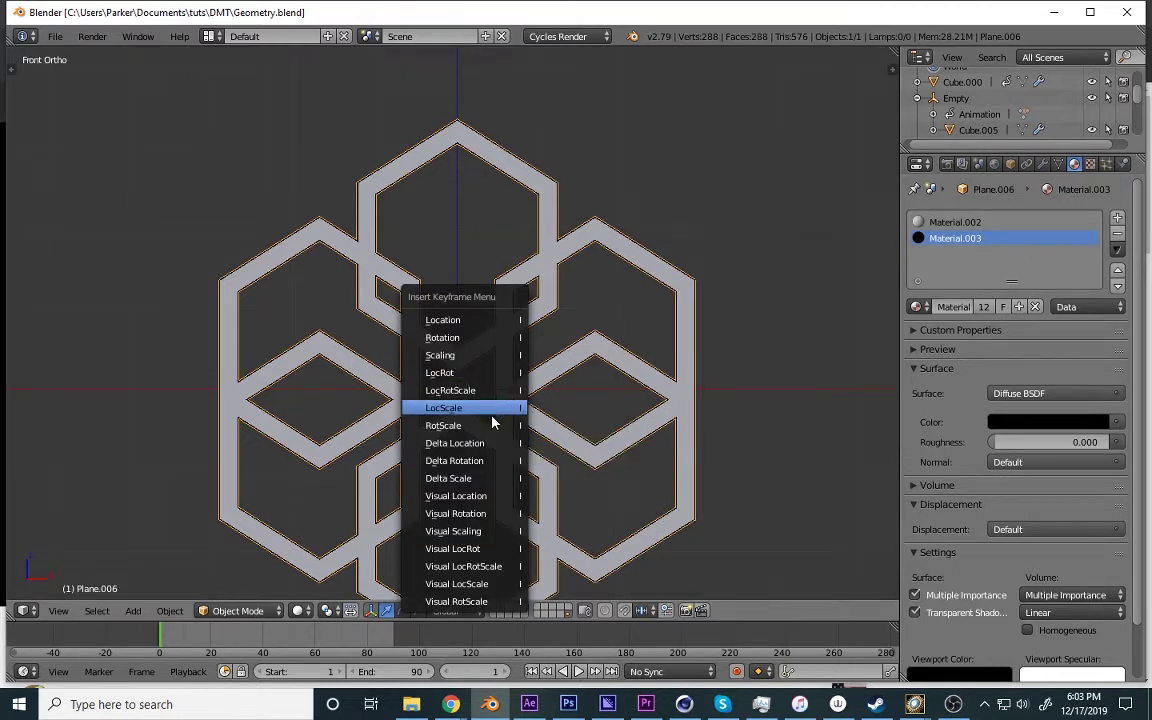
click(495, 390)
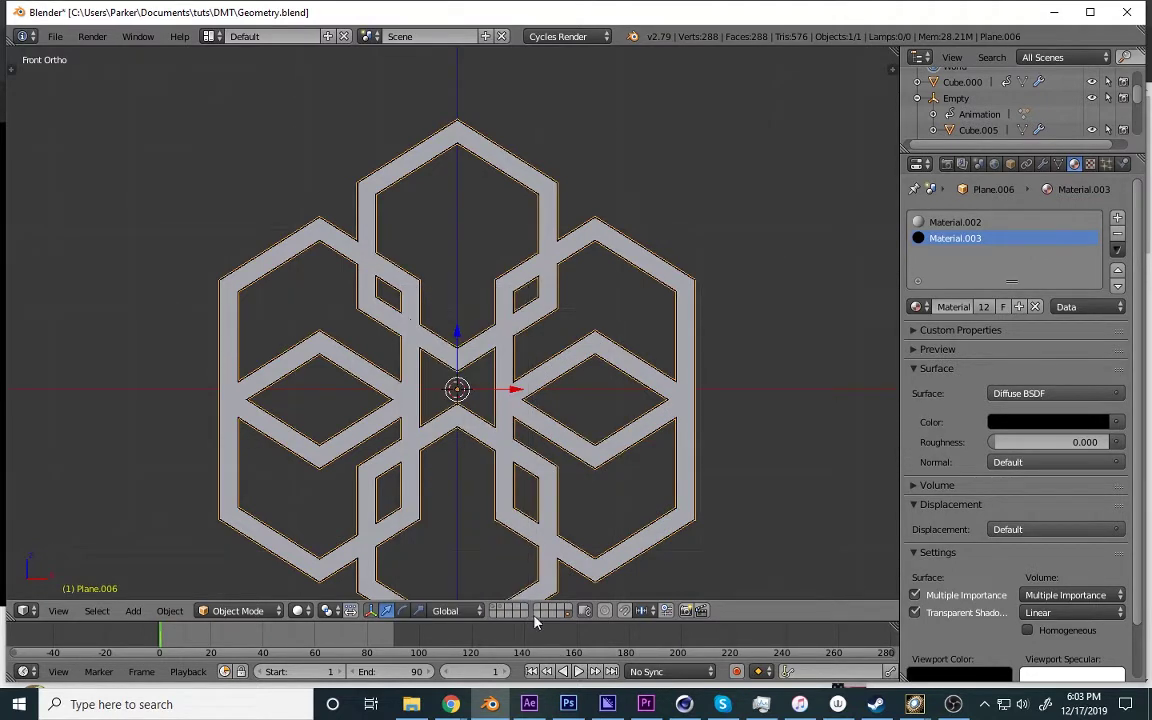
click(611, 671)
key(i)
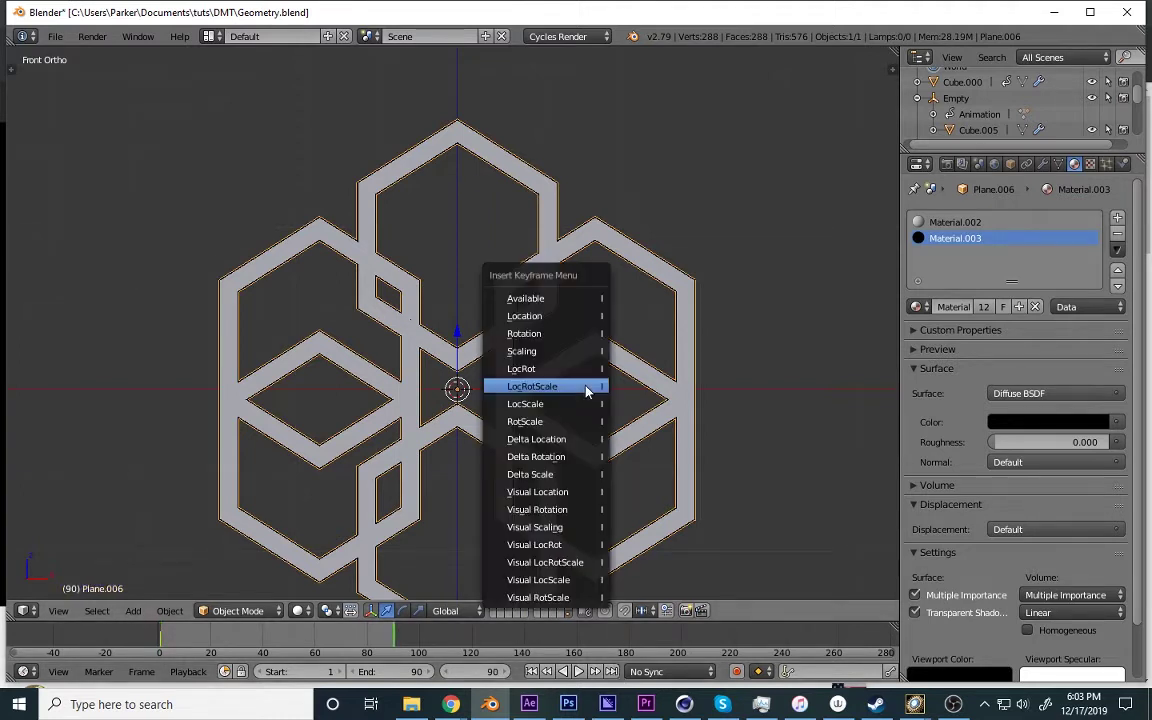
click(591, 388)
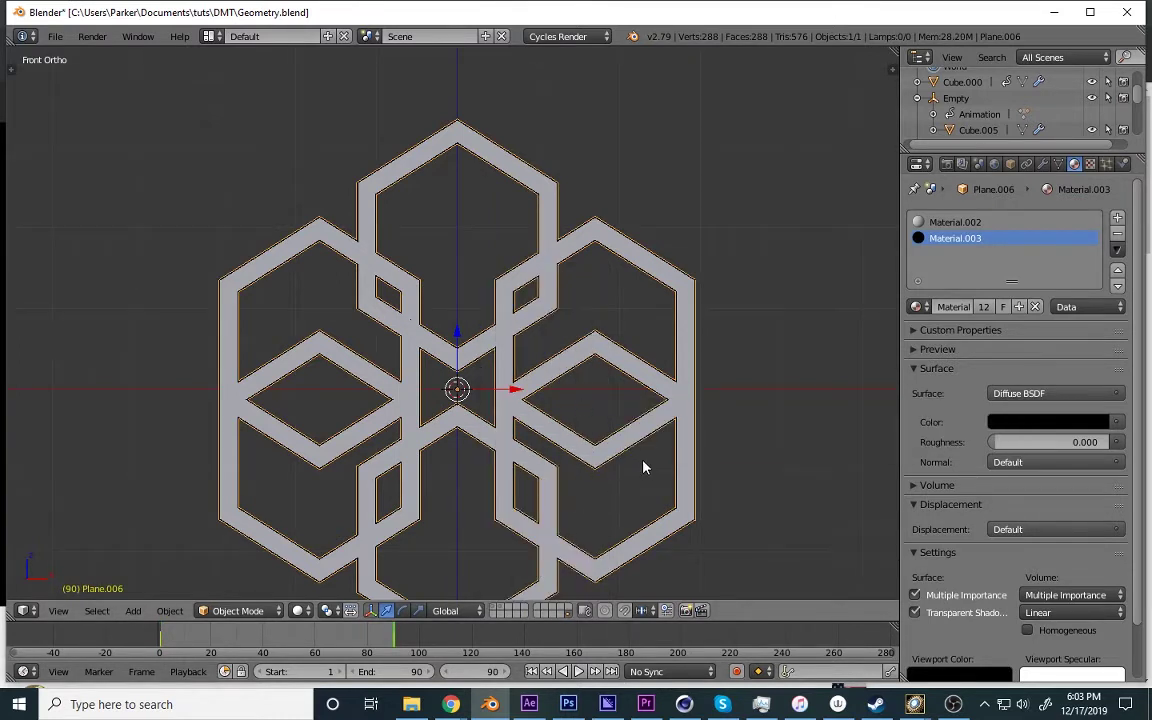
Try to animate a full turn by rotating the pattern 360° and keyframing LocRotScale at frame 90, with a short playback.
text(r)
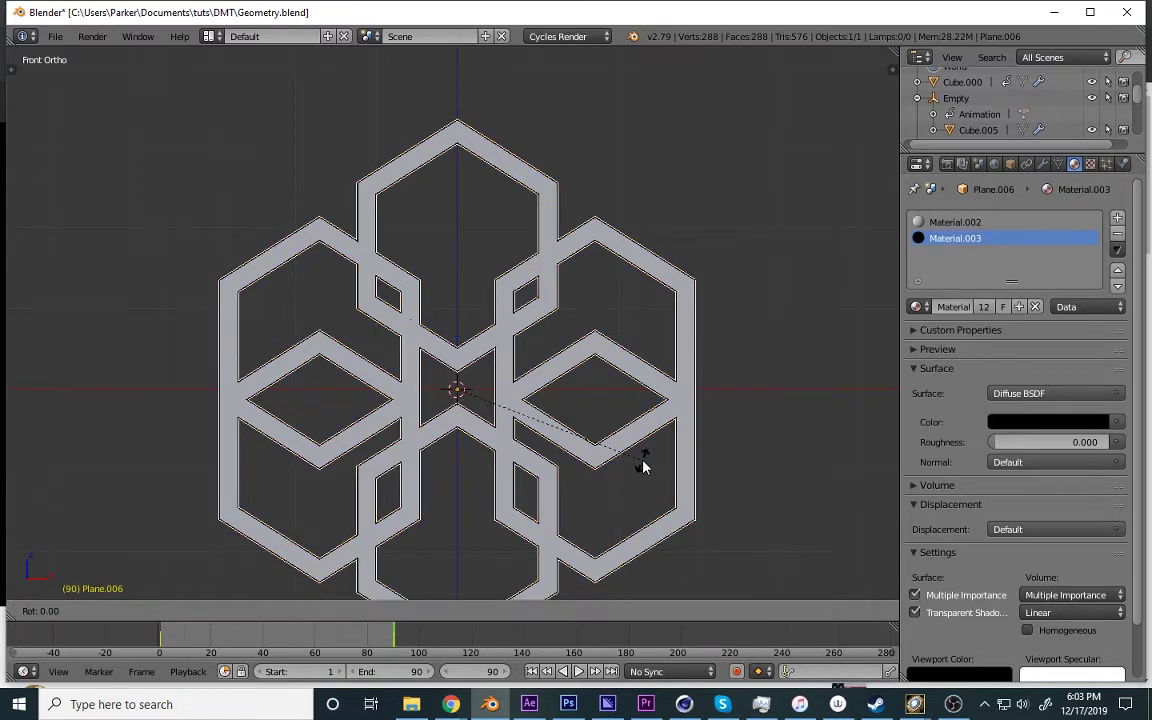
text(360)
key(Return)
key(i)
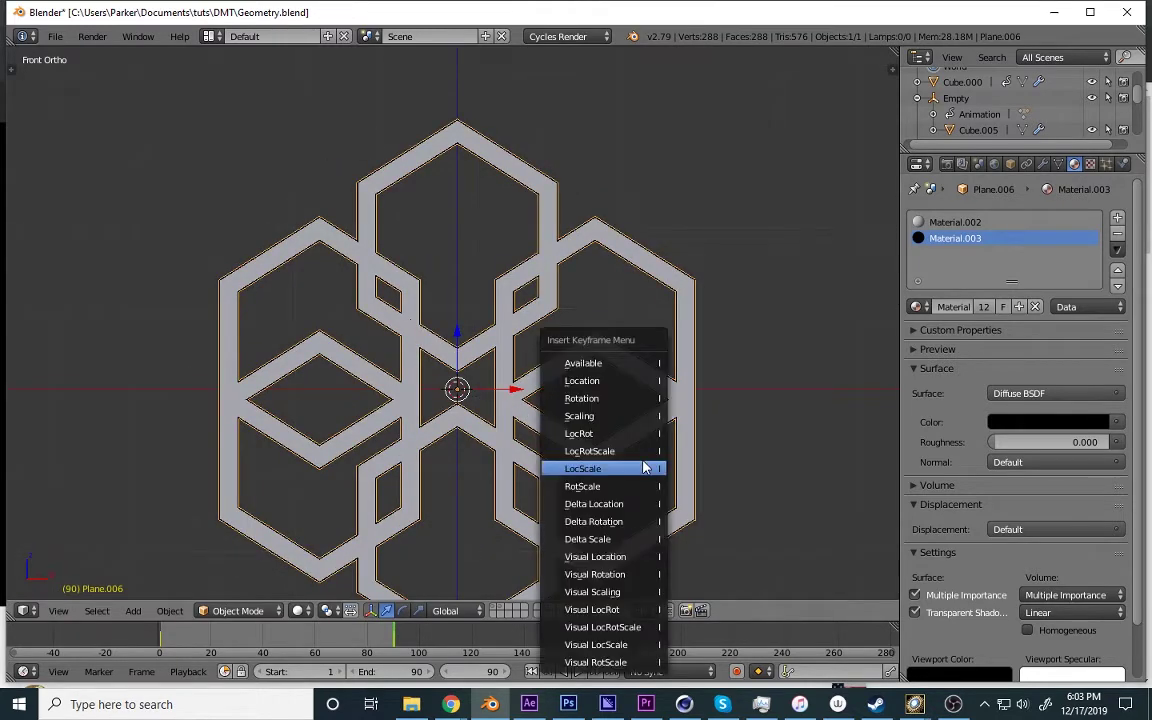
click(643, 457)
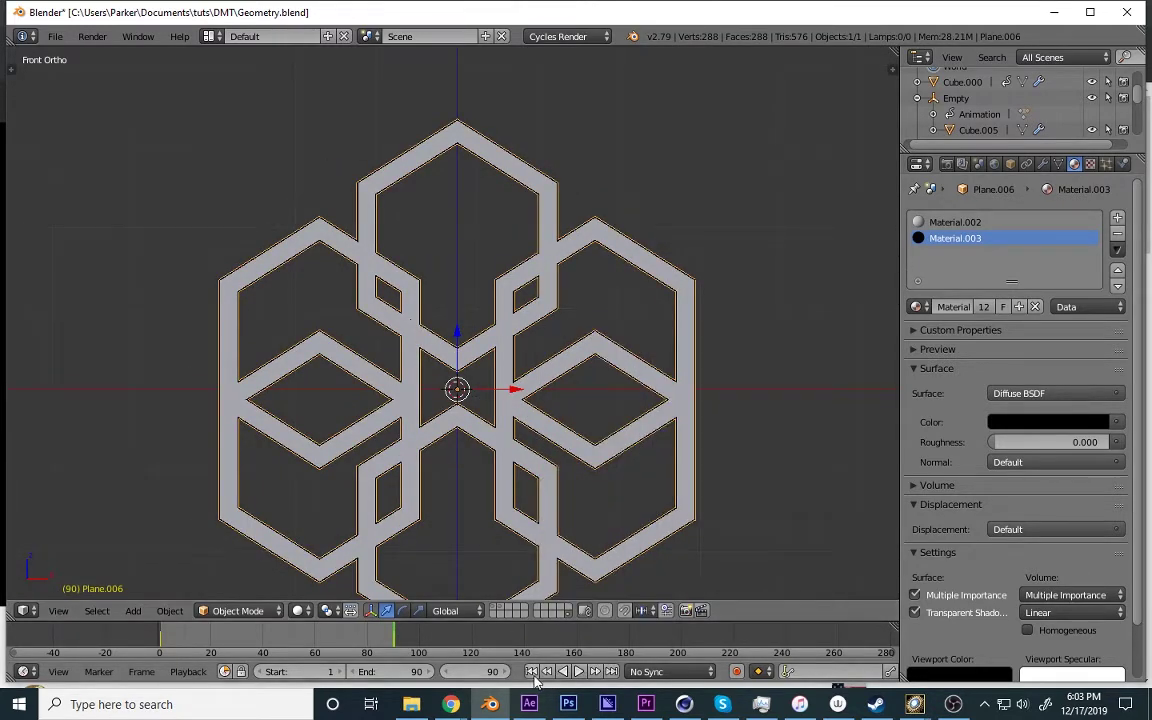
click(576, 673)
key(Escape)
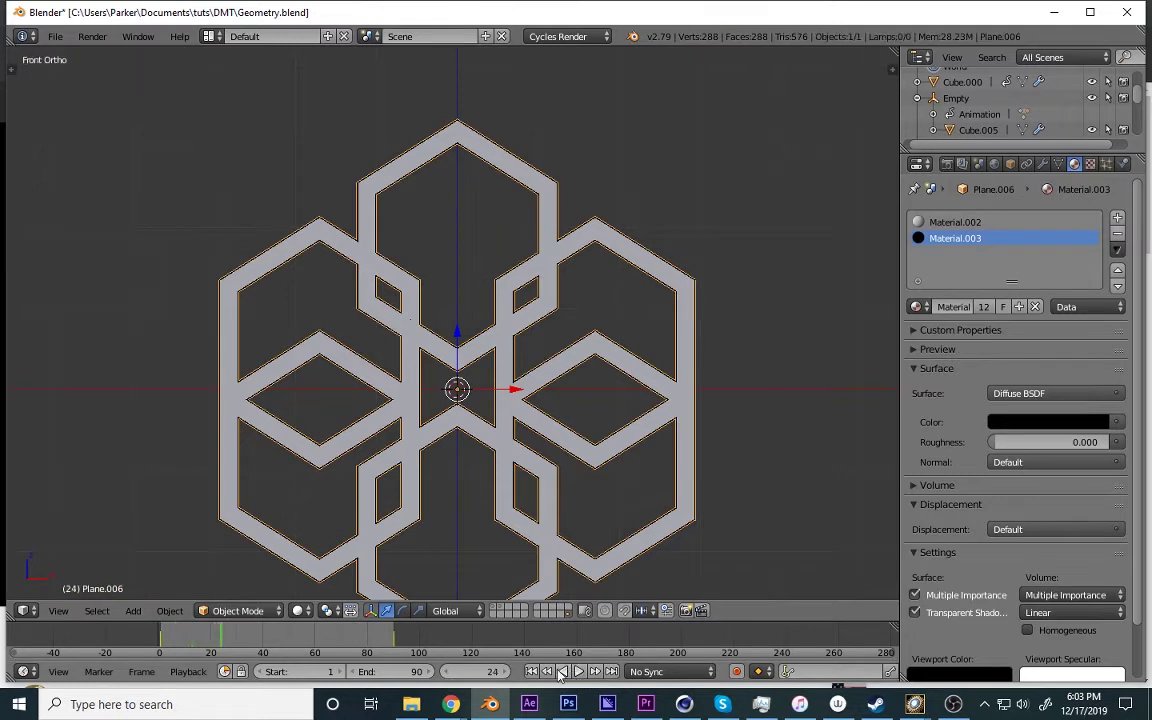
Show the pattern's object transform settings and try a Y rotation of 360° keyframed at frame 1.
click(1027, 164)
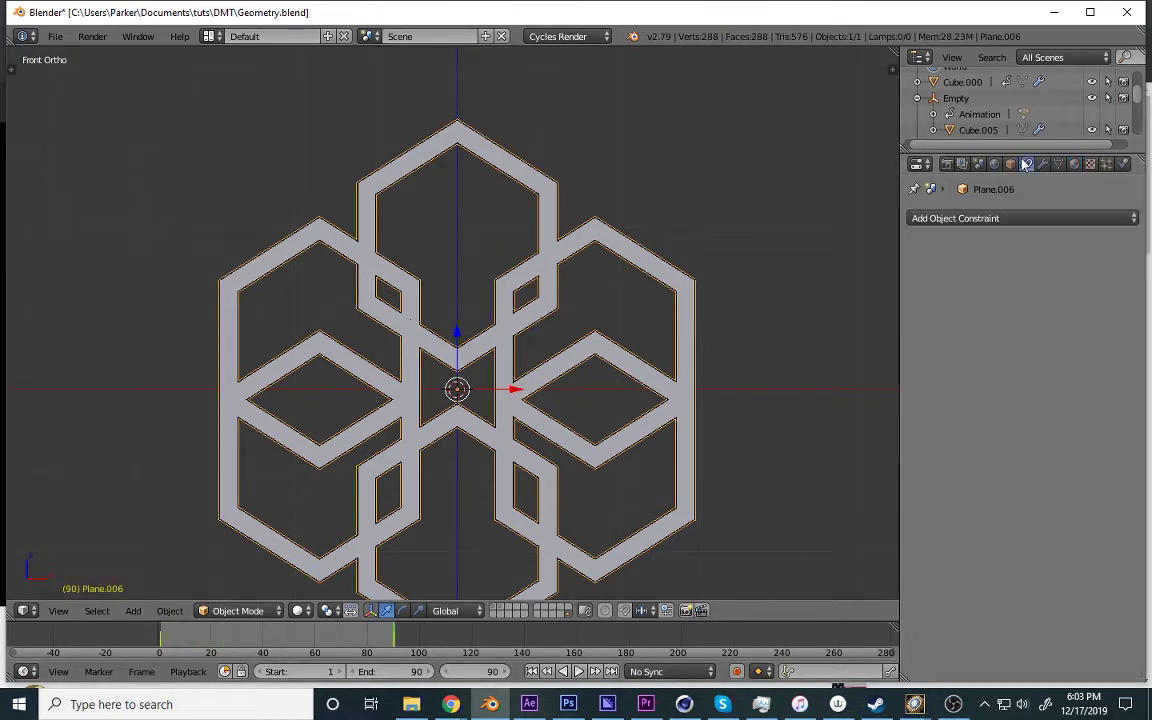
click(1011, 164)
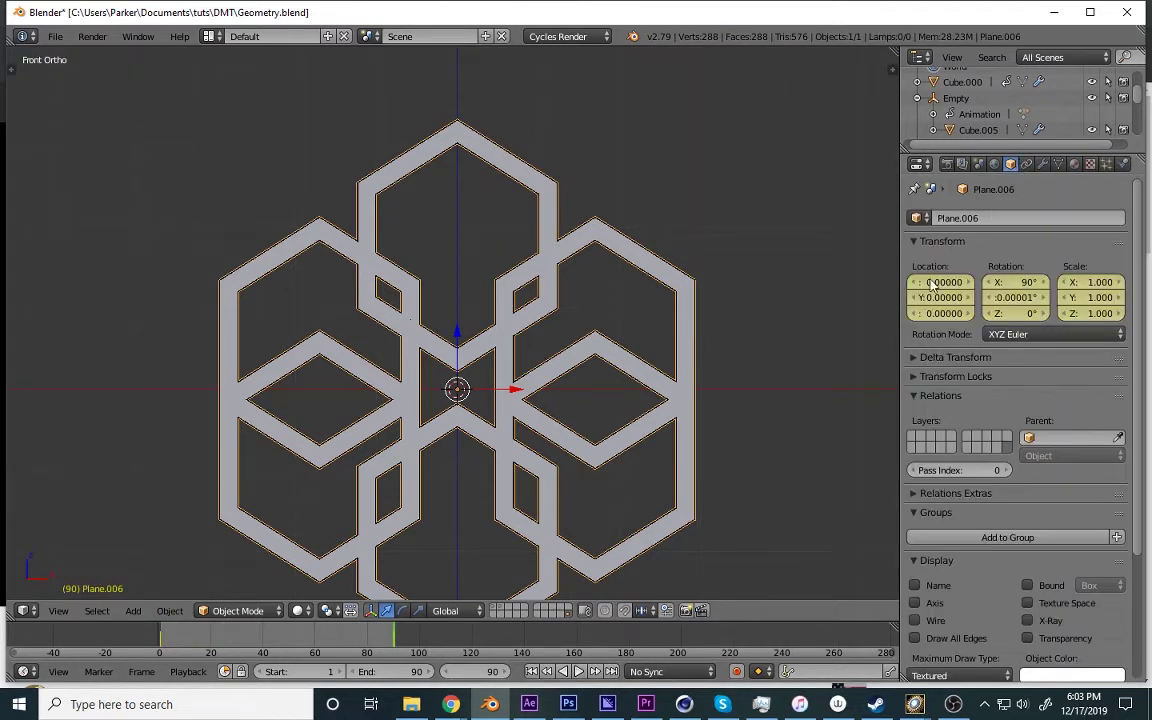
key(shift+Left)
drag(1015, 297, 1046, 297)
click(1007, 297)
text(360)
key(Return)
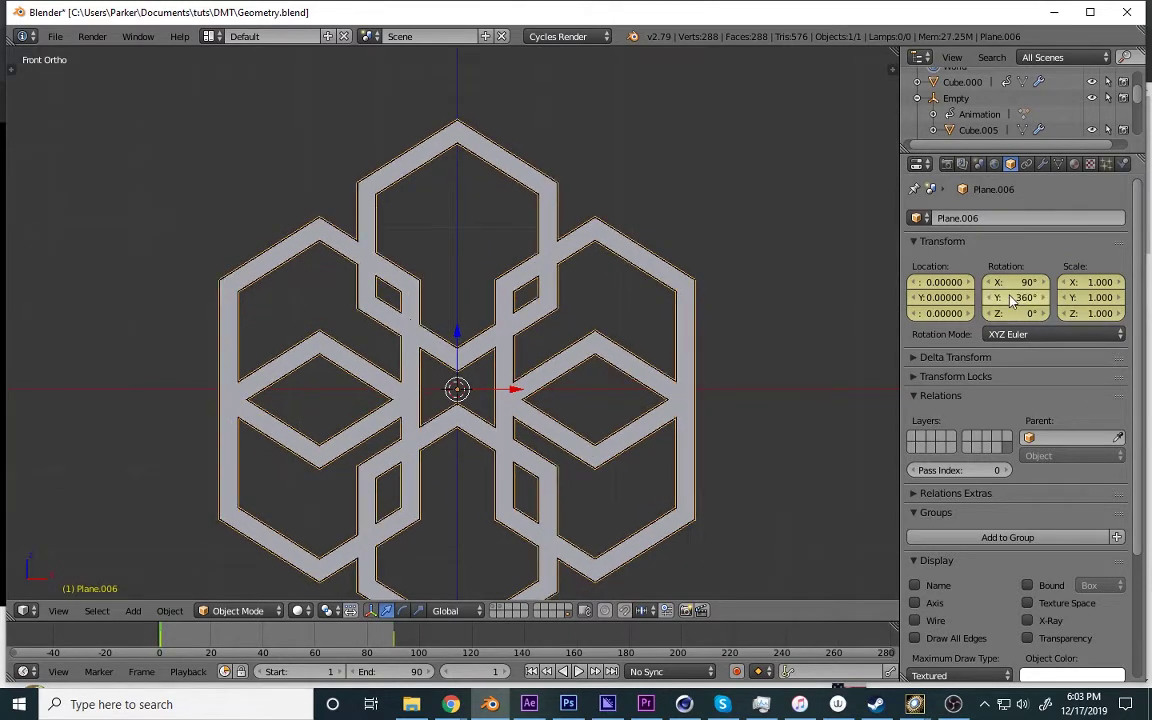
key(i)
click(828, 323)
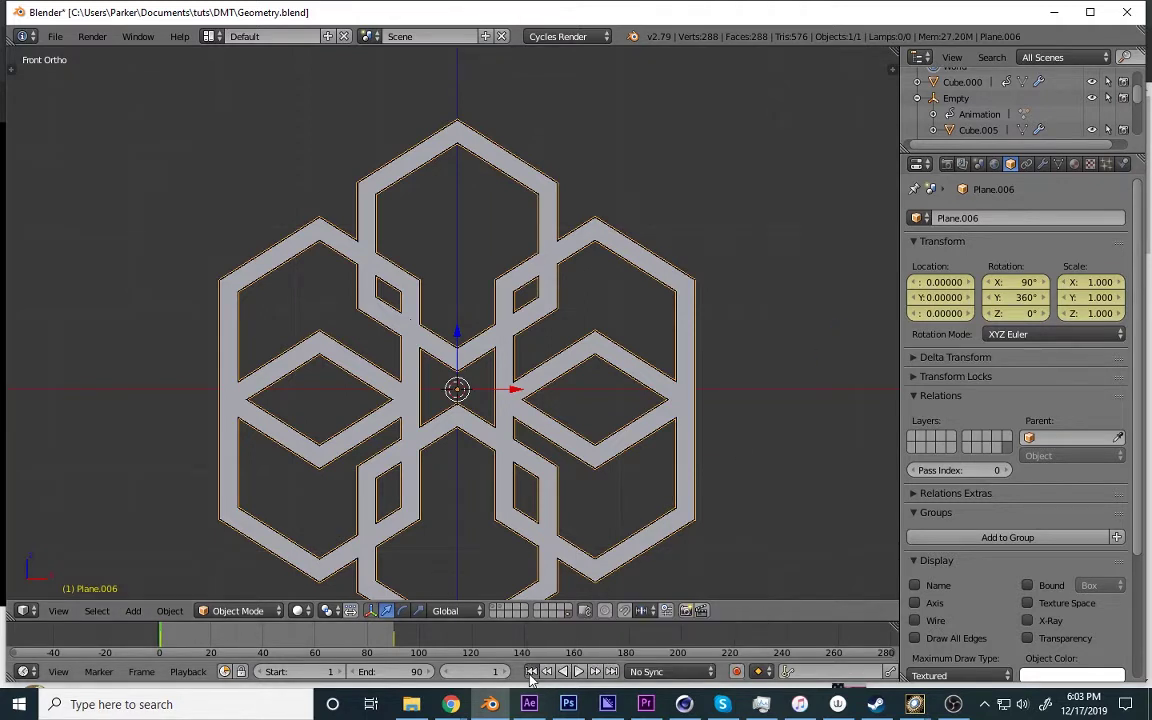
Set the pattern's Y rotation to 0° at frame 1 and keyframe it.
click(1012, 297)
text(0)
key(Return)
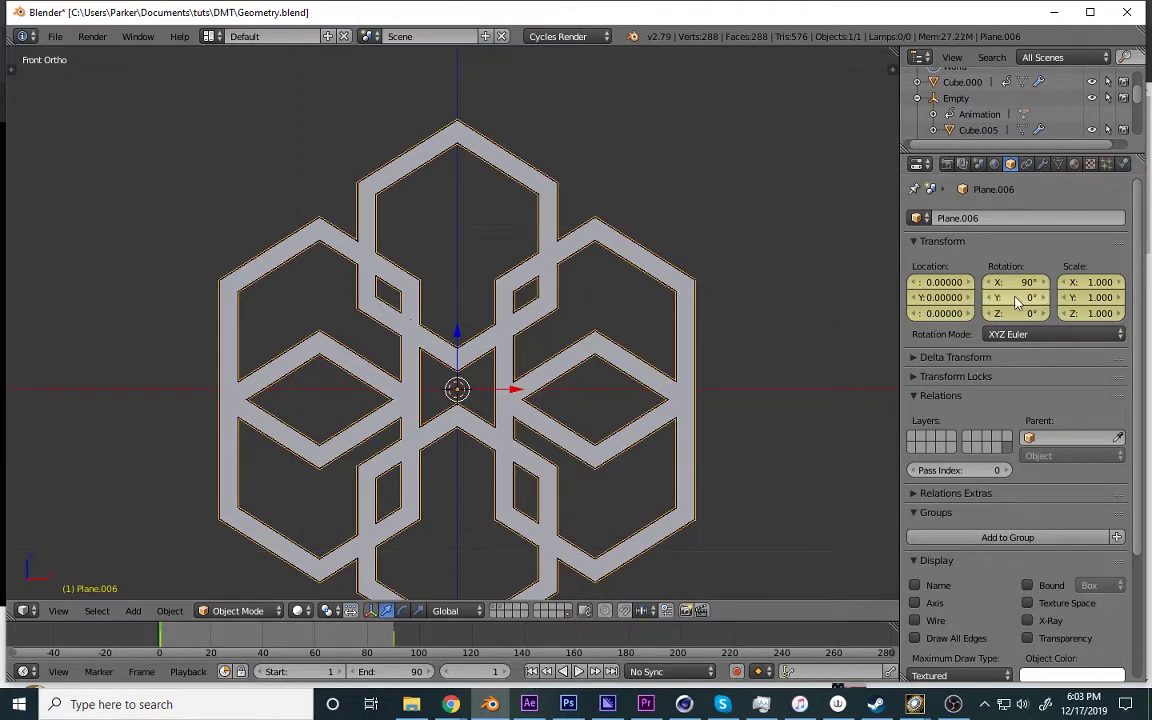
right_click(1015, 299)
click(1015, 300)
Set the pattern's Y rotation to 360° at frame 90, keyframe it, and play back the rotation animation.
click(610, 671)
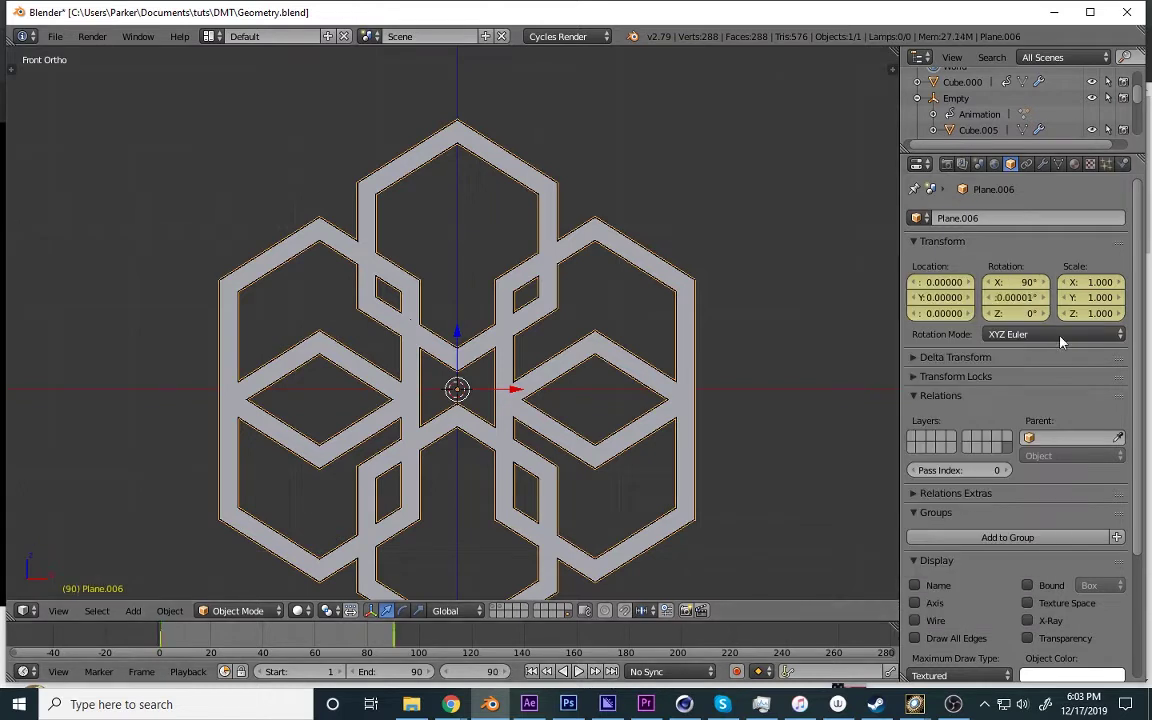
click(1018, 297)
text(360)
key(Return)
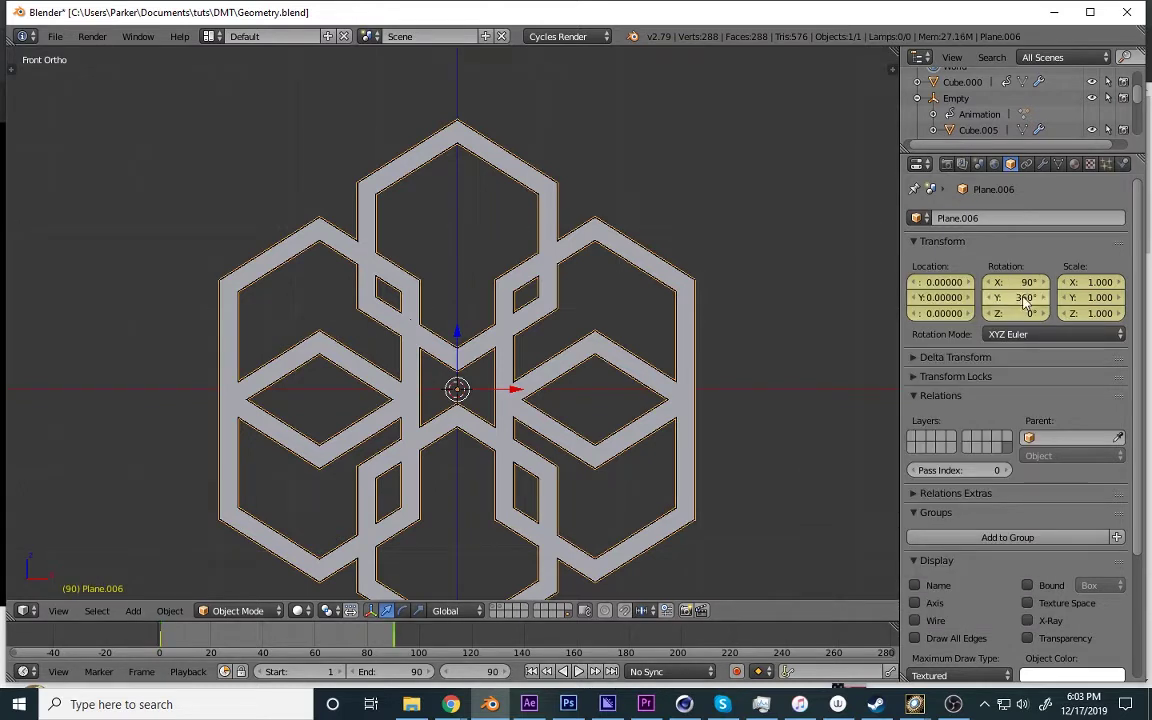
right_click(1021, 300)
click(954, 298)
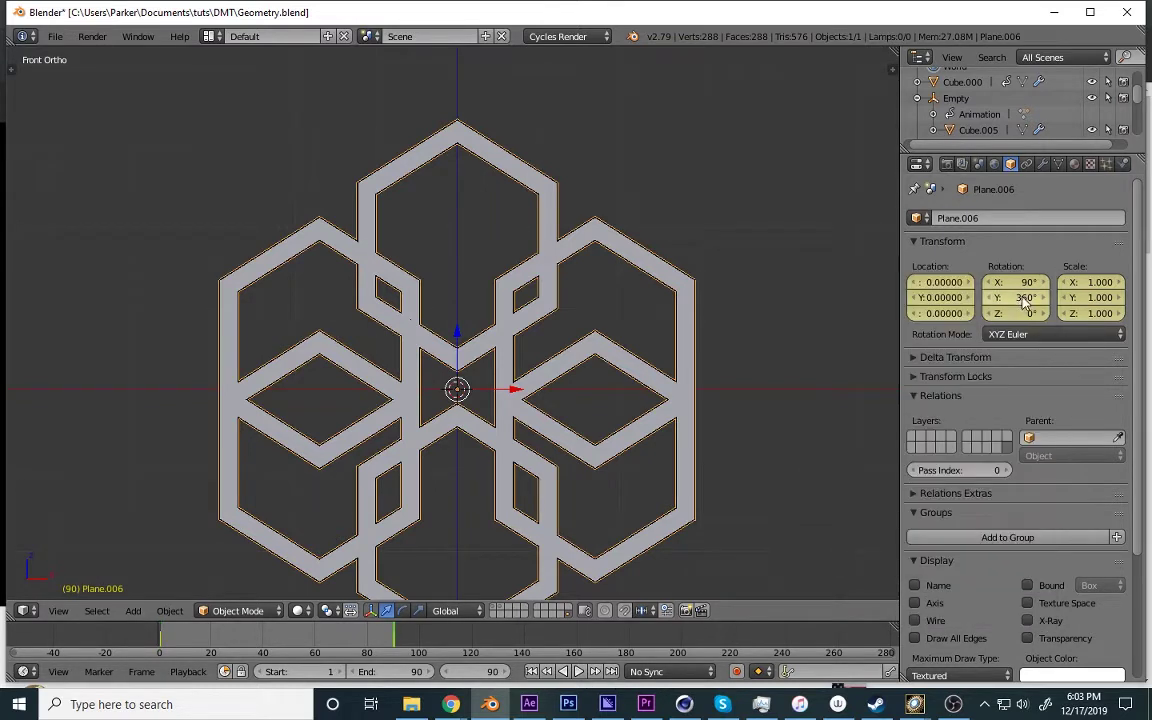
click(578, 671)
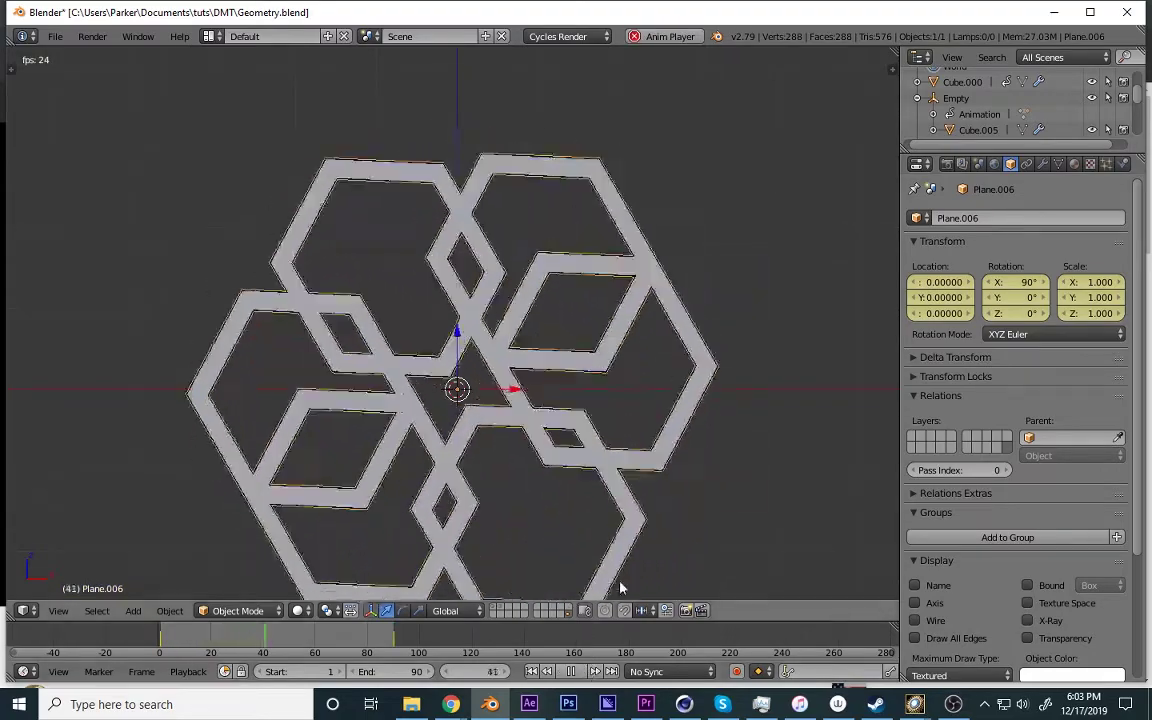
drag(893, 66, 685, 107)
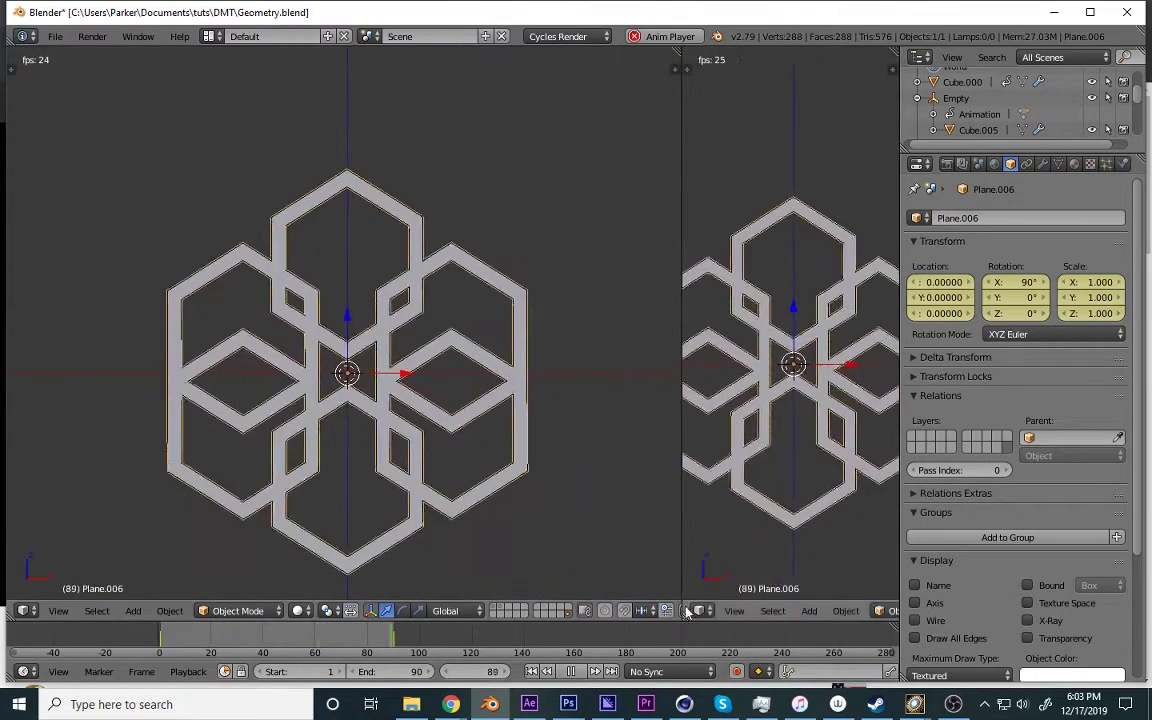
click(700, 611)
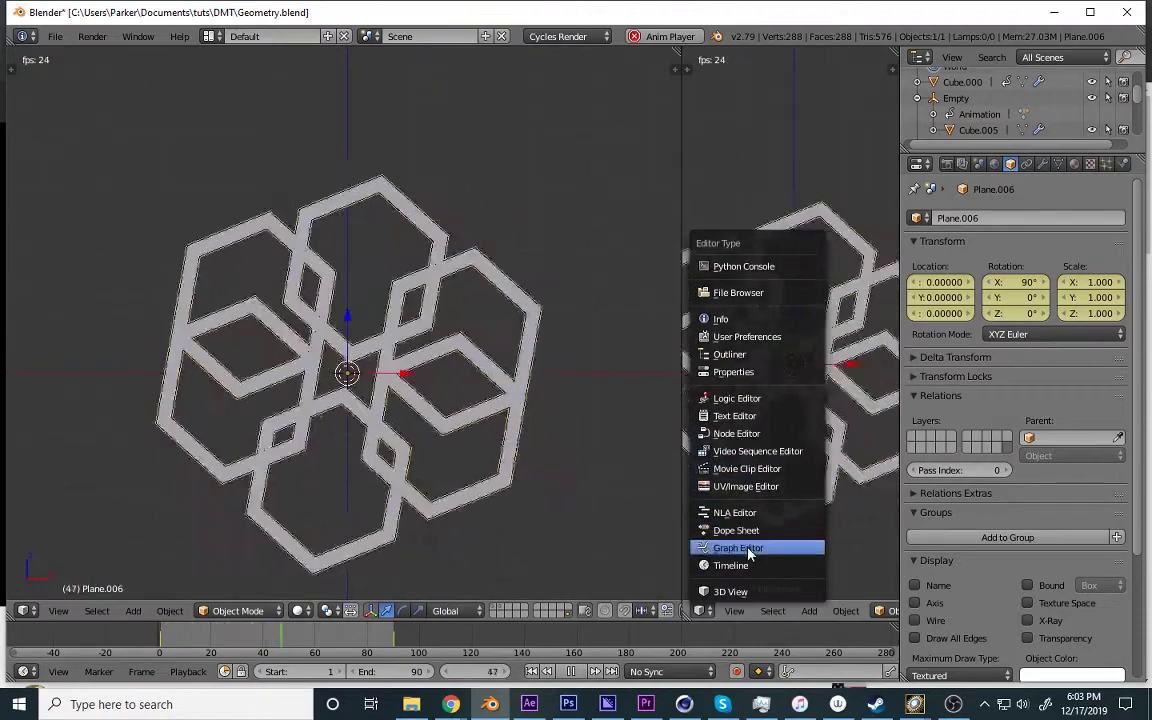
click(568, 672)
click(531, 672)
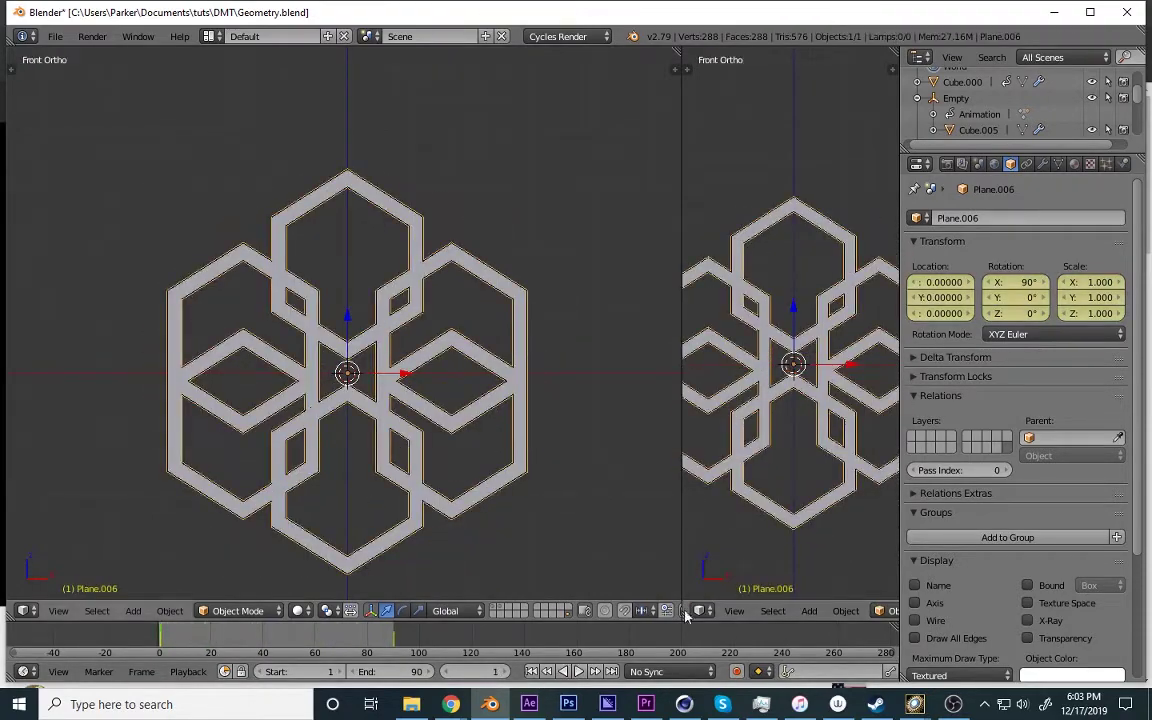
click(698, 610)
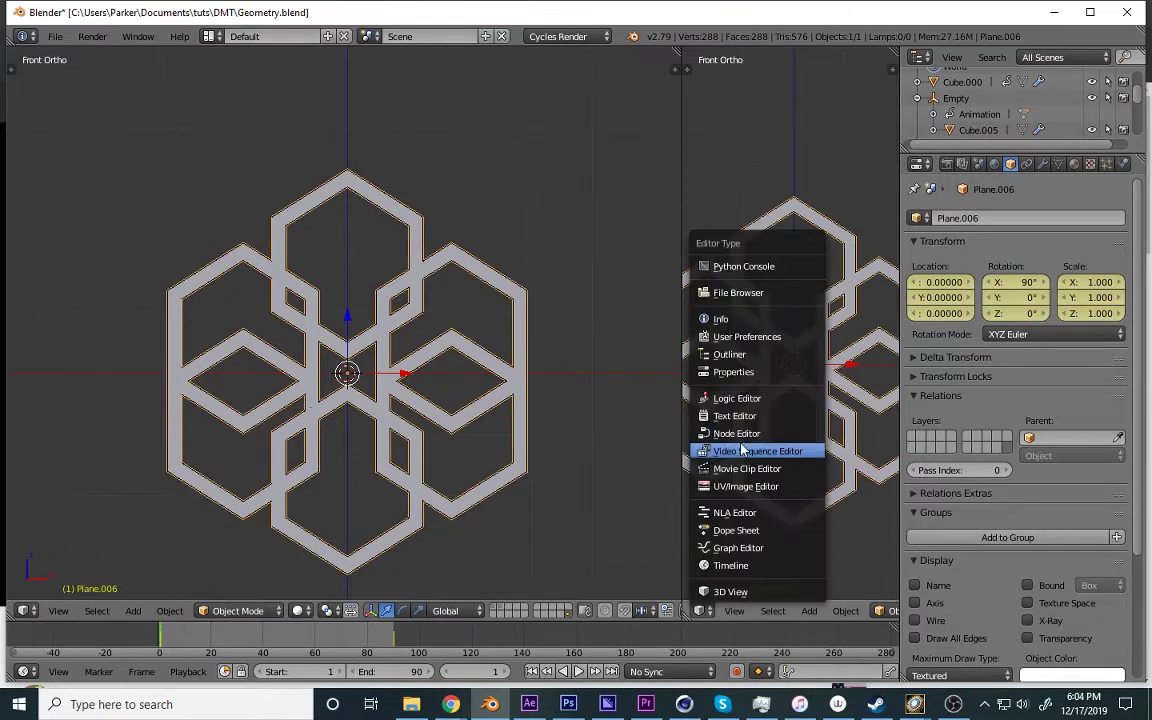
click(748, 531)
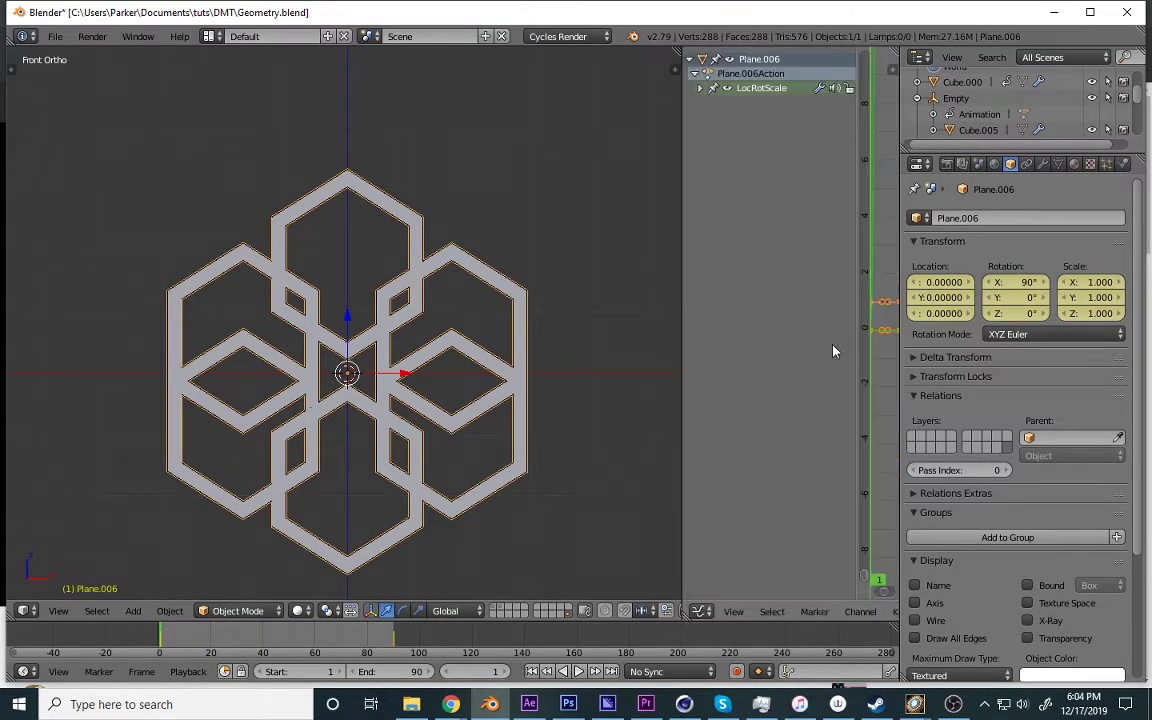
key(t)
click(840, 339)
key(t)
click(901, 273)
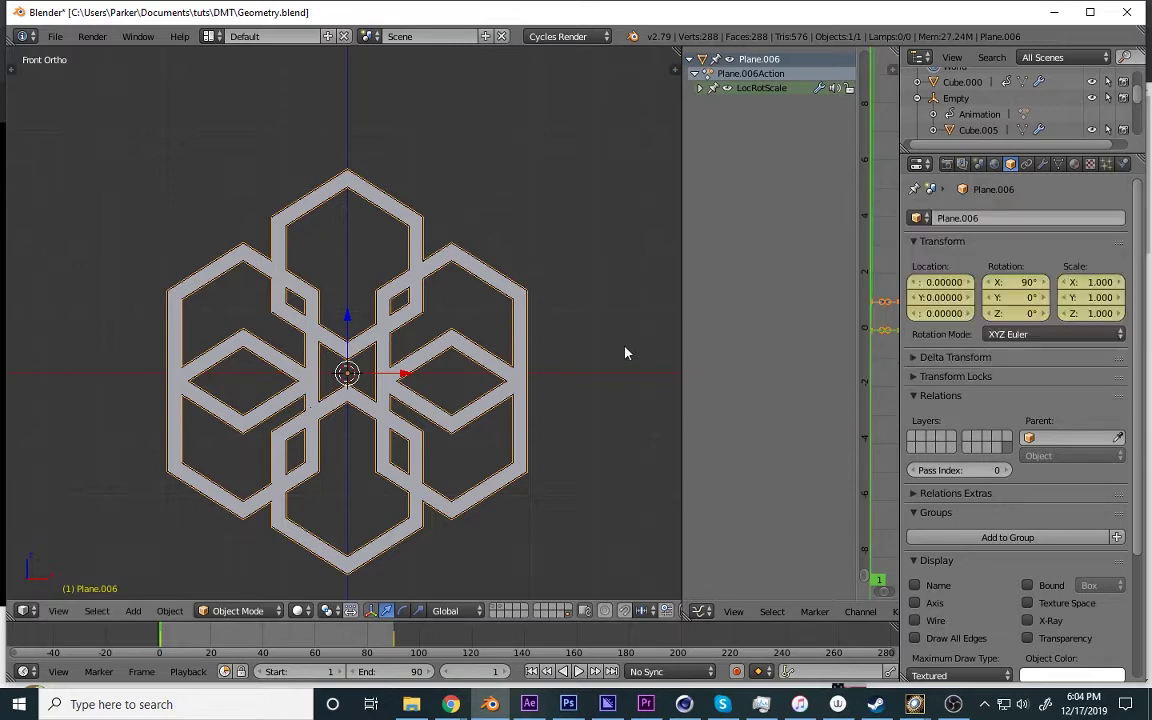
right_click(681, 353)
click(681, 355)
click(678, 358)
Save the file, play back the start of the rotation and return to frame 1.
scroll(578, 403, up, 4)
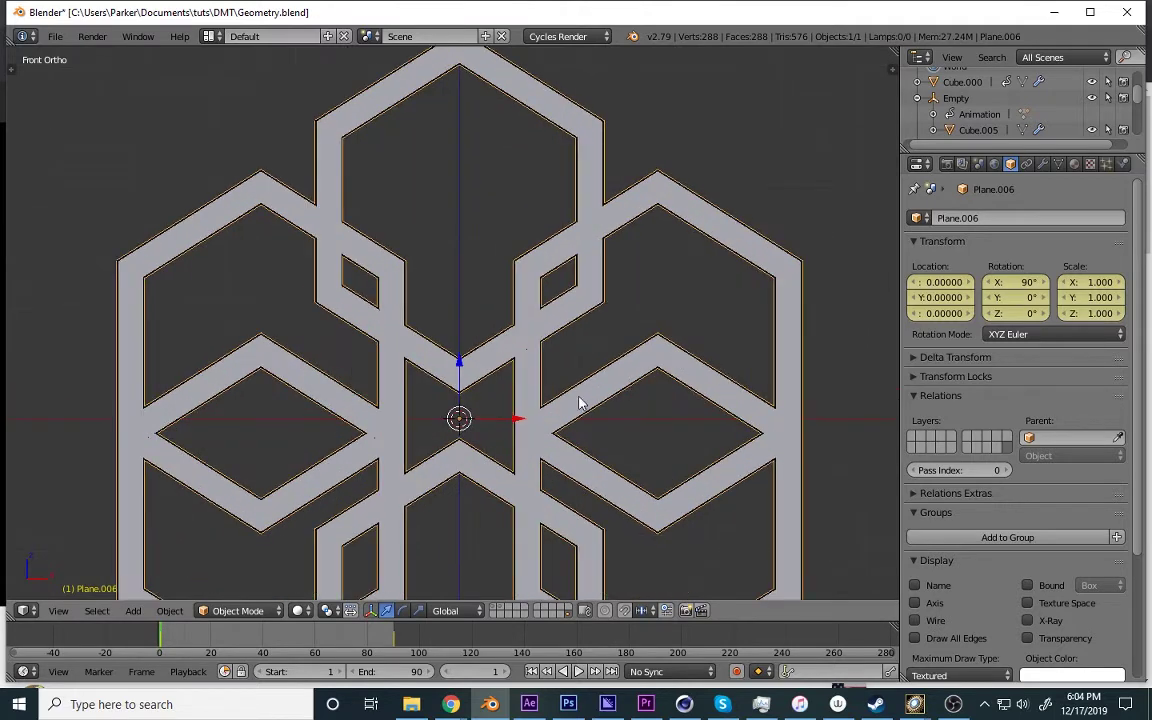
key(ctrl+s)
scroll(524, 512, down, 4)
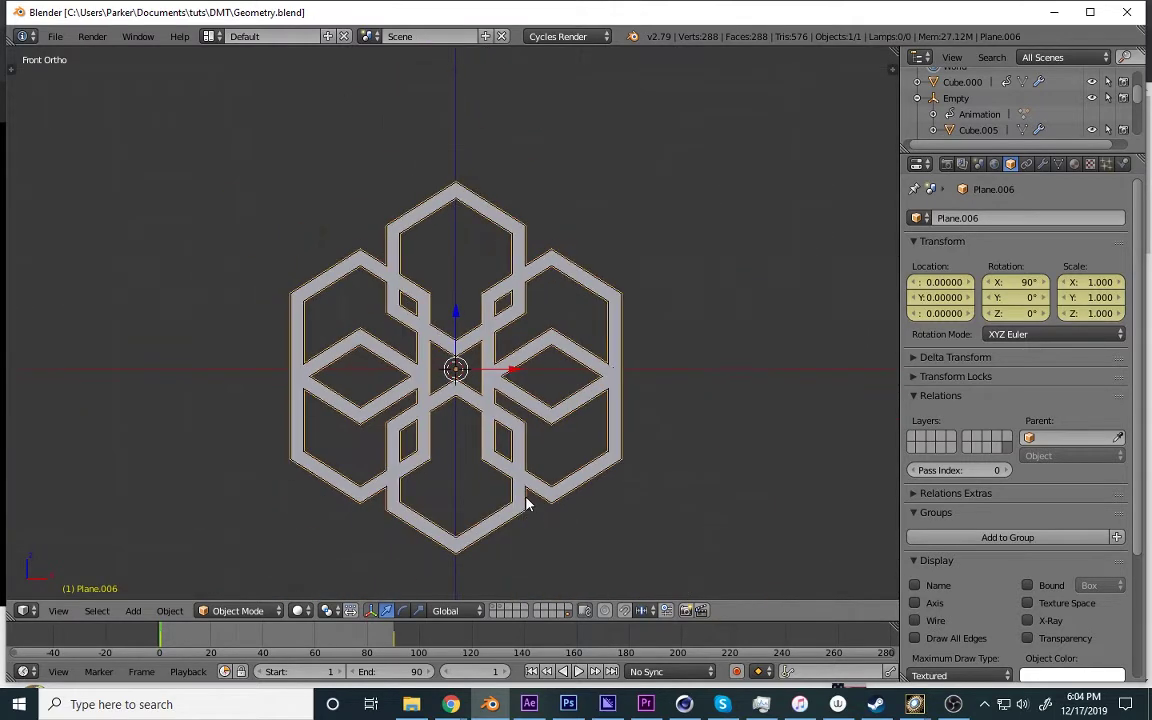
click(578, 671)
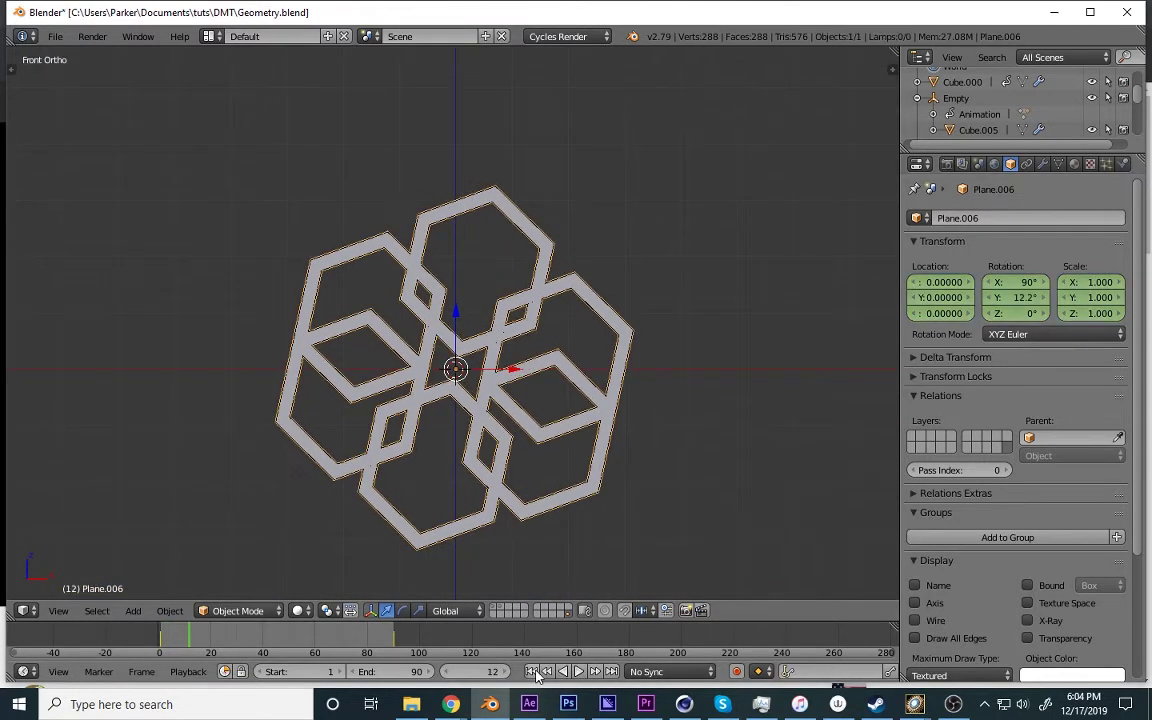
key(Escape)
Add an Array modifier to the hexagon pattern and set its relative X offset to 0.
middle_drag(520, 420, 590, 404)
click(1042, 164)
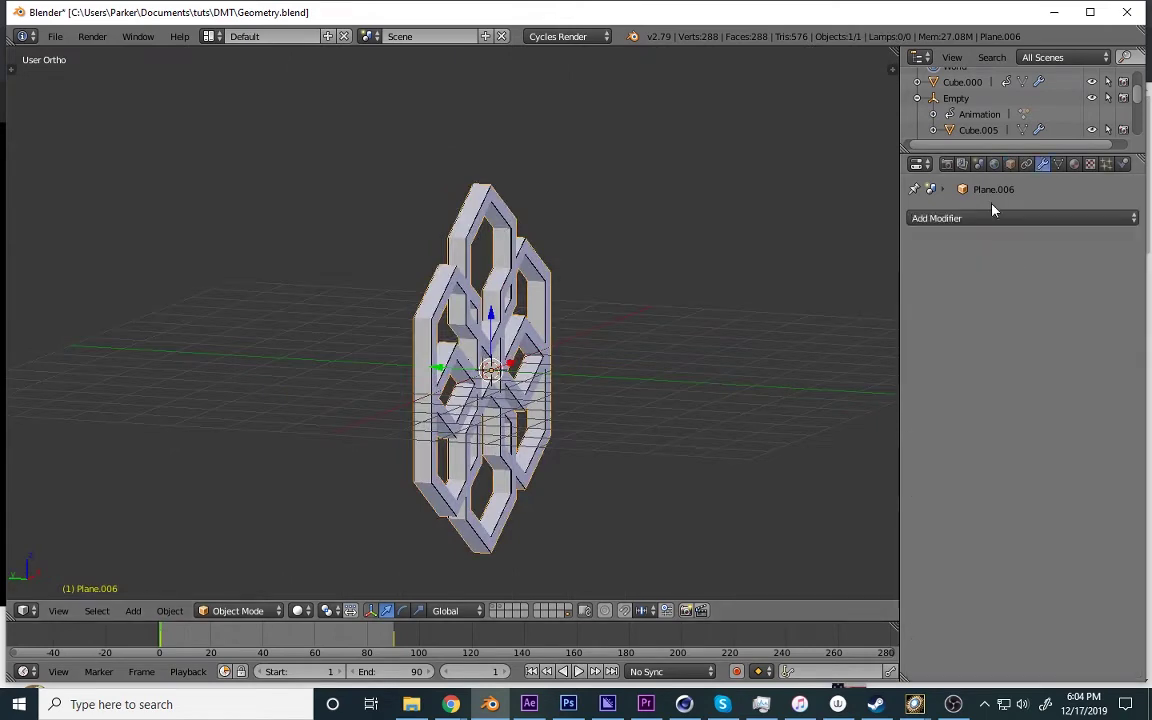
click(1010, 218)
click(798, 246)
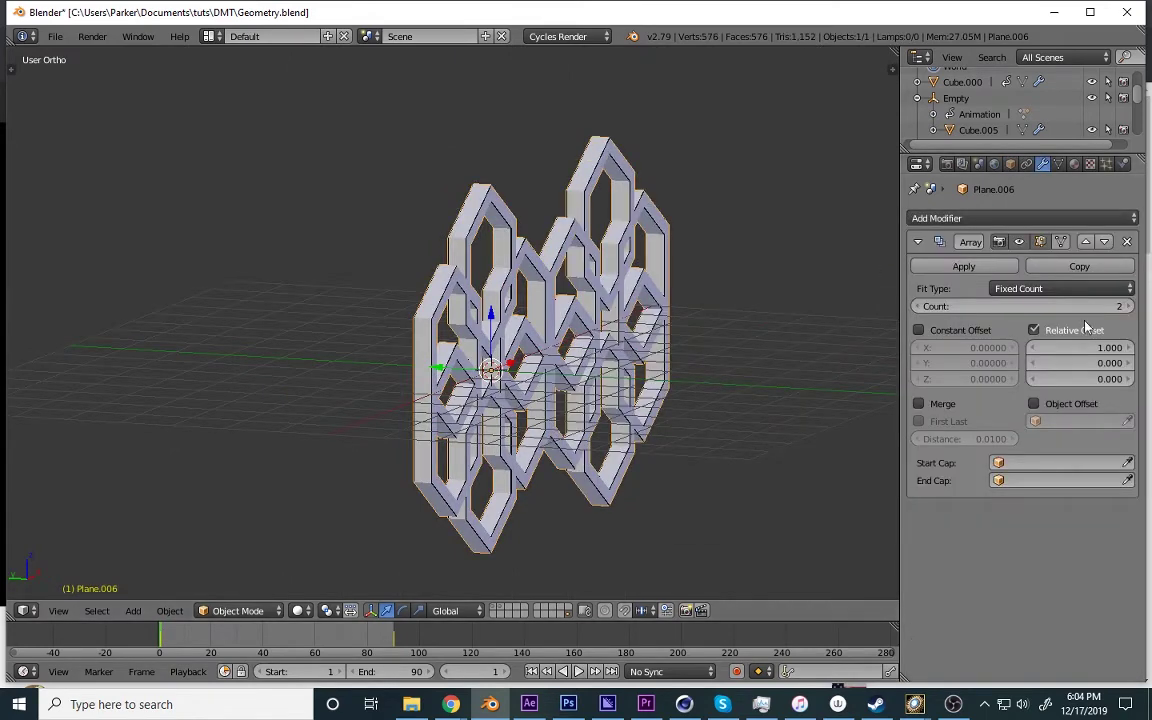
click(1033, 330)
click(1033, 330)
click(1080, 347)
text(0)
key(Return)
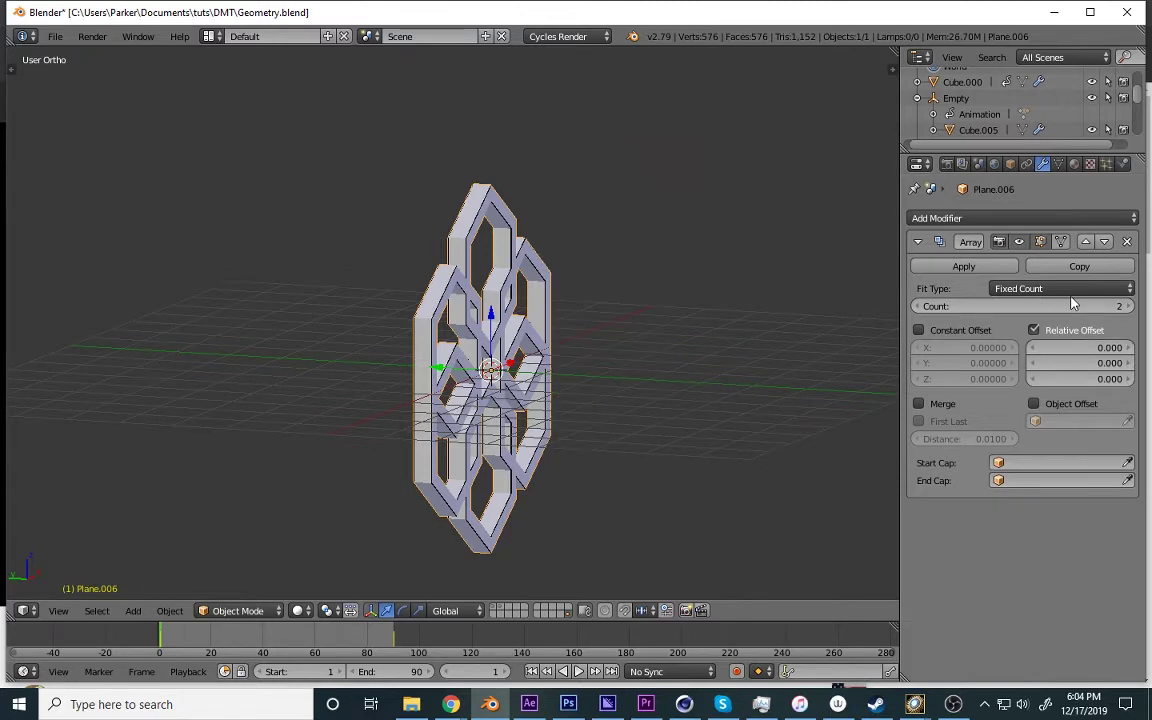
Set the array's relative Z offset to -40 after trying -8.5 and 40.
drag(1085, 379, 1010, 379)
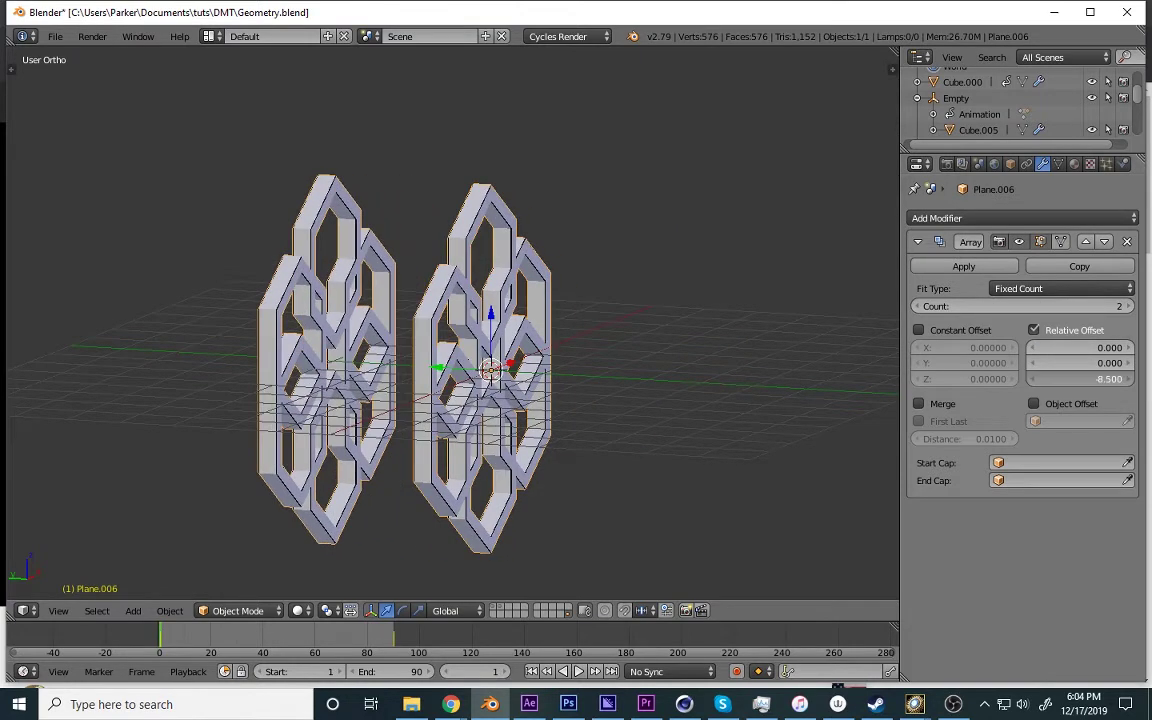
click(1090, 380)
key(Return)
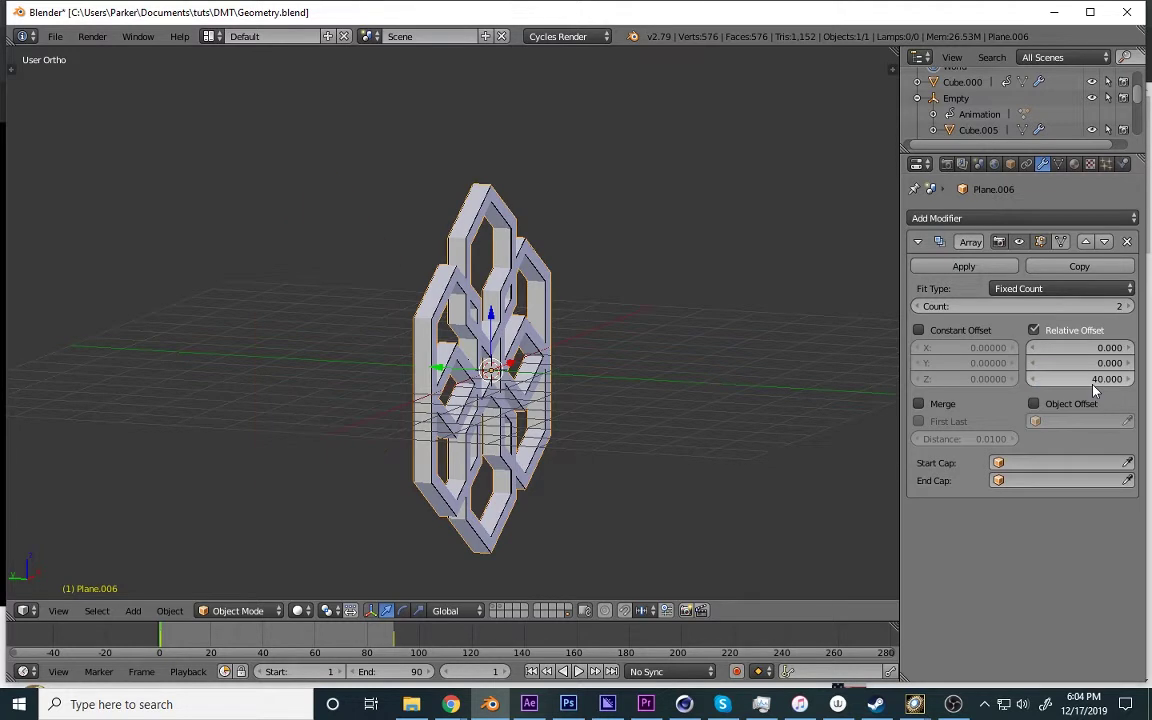
scroll(635, 365, down, 7)
click(1068, 380)
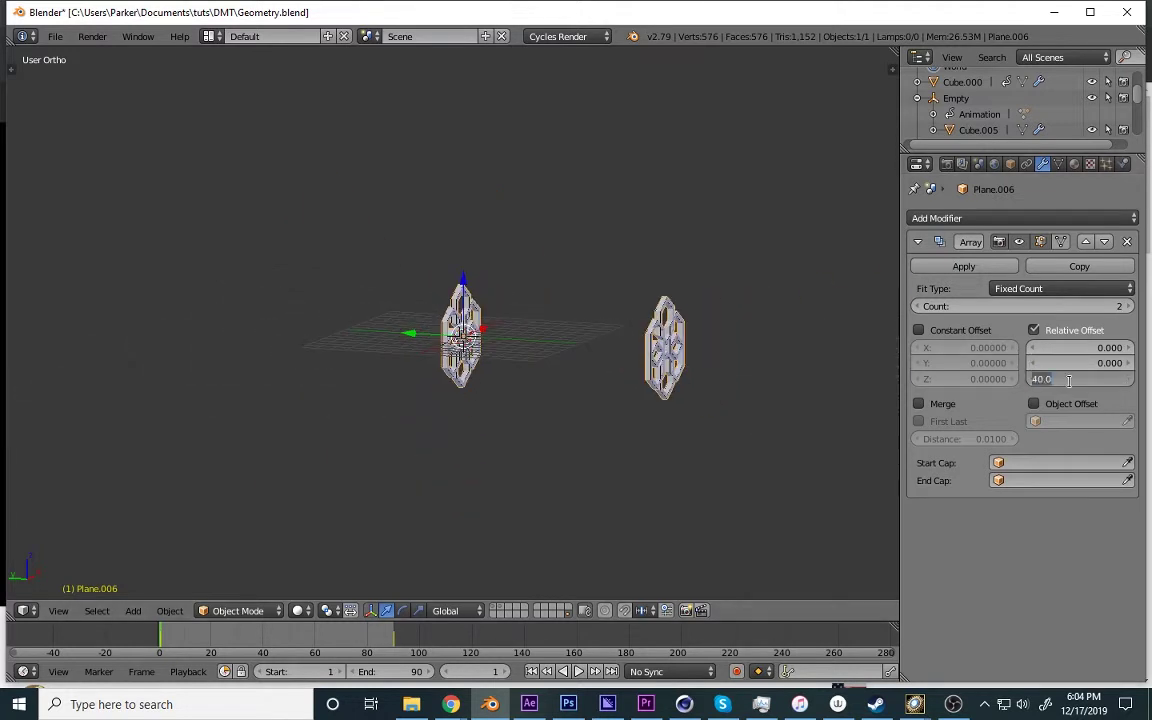
text(-40)
key(Return)
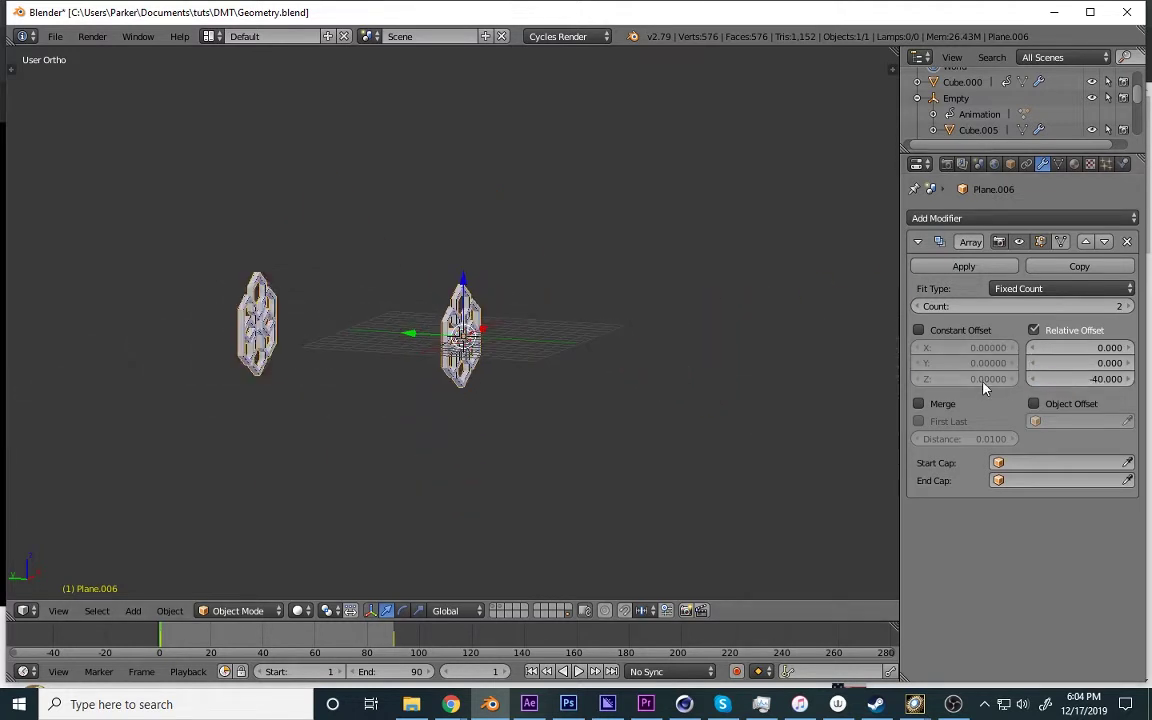
Raise the array's count to 7 copies.
click(1131, 307)
click(1131, 307)
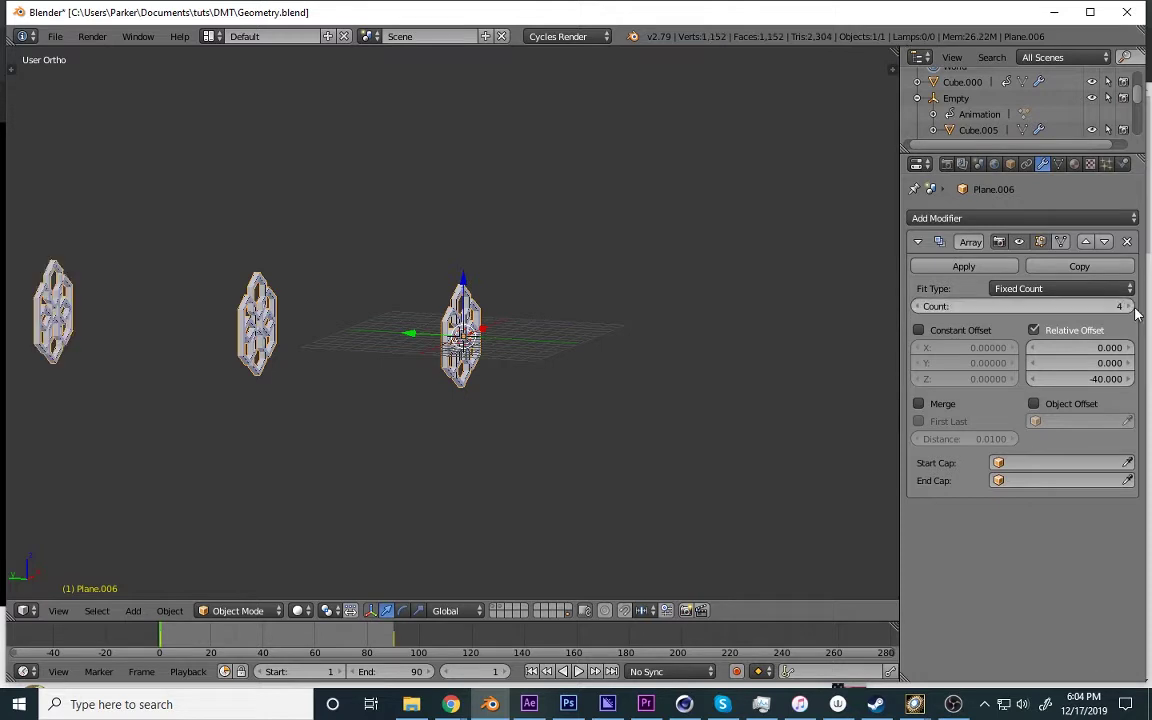
click(1131, 307)
click(1131, 307)
click(1131, 307)
scroll(733, 437, down, 6)
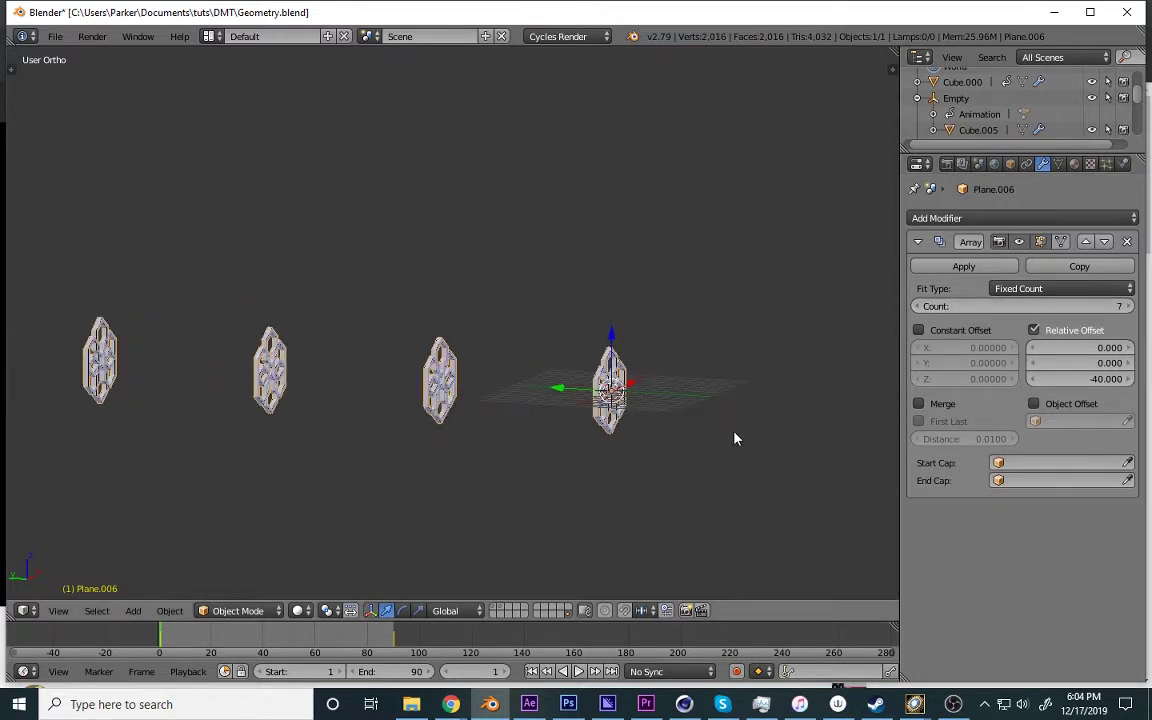
scroll(615, 393, up, 10)
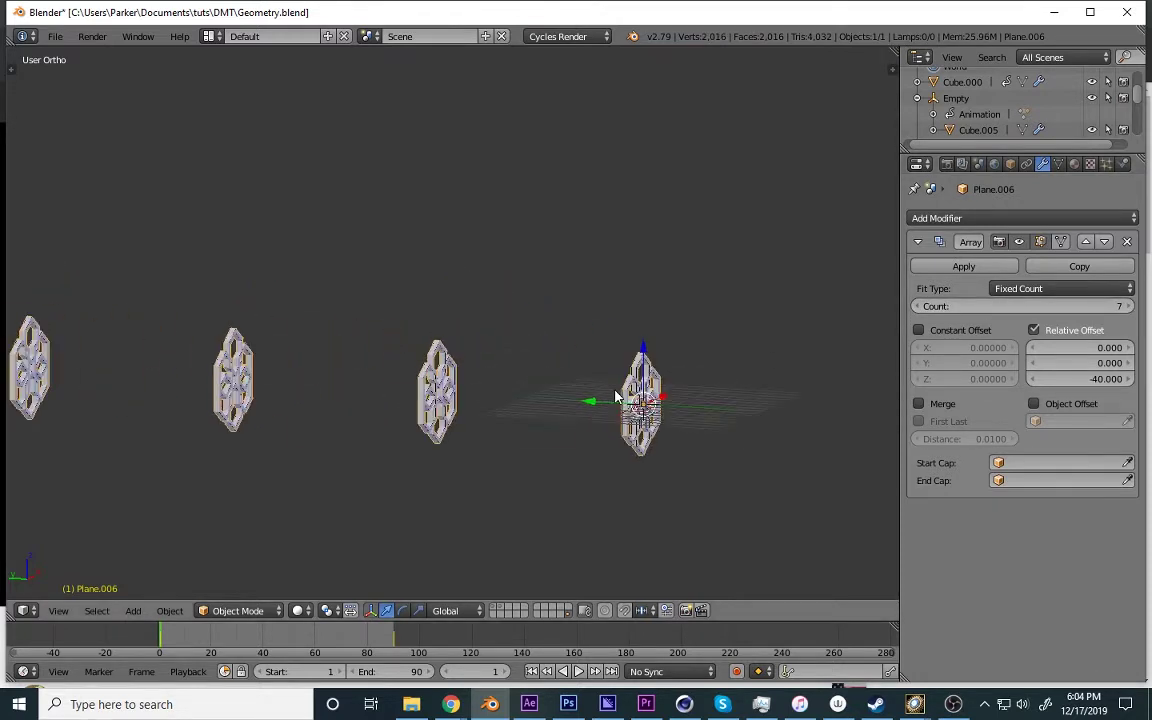
Duplicate the arrayed hexagon pattern in place.
scroll(650, 402, down, 2)
key(shift+d)
key(Escape)
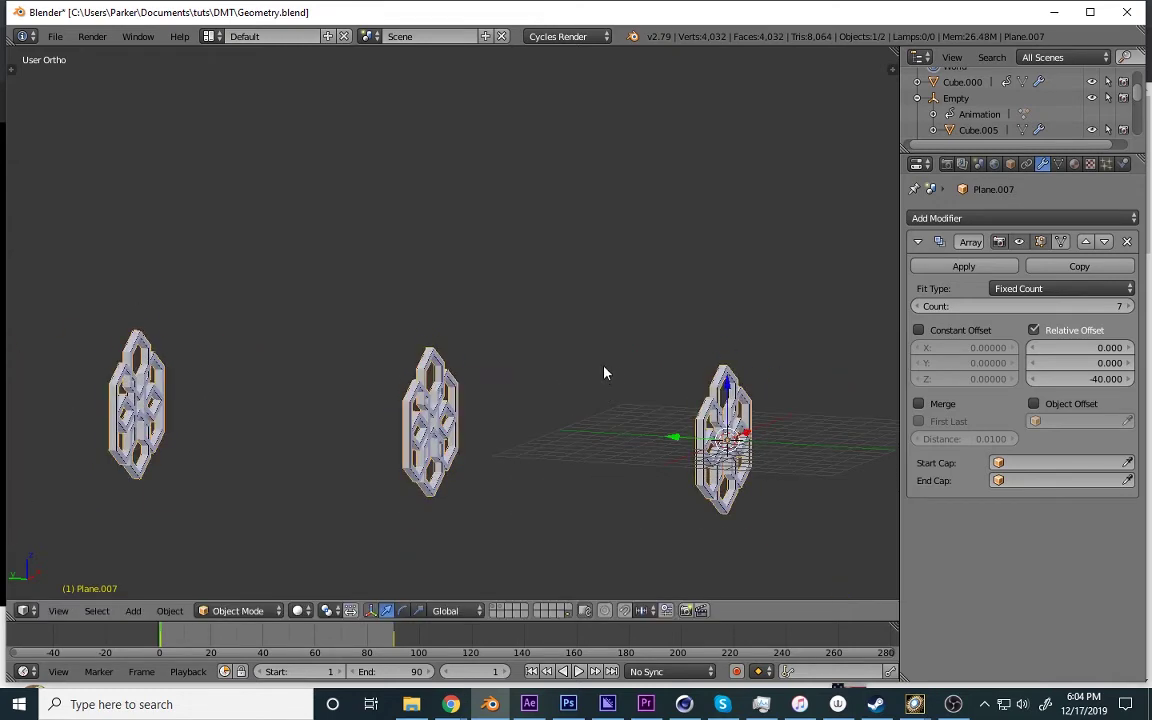
Try moving the duplicated pattern about 6.4 units along the global Y axis.
middle_drag(604, 373, 659, 384)
key(g)
key(y)
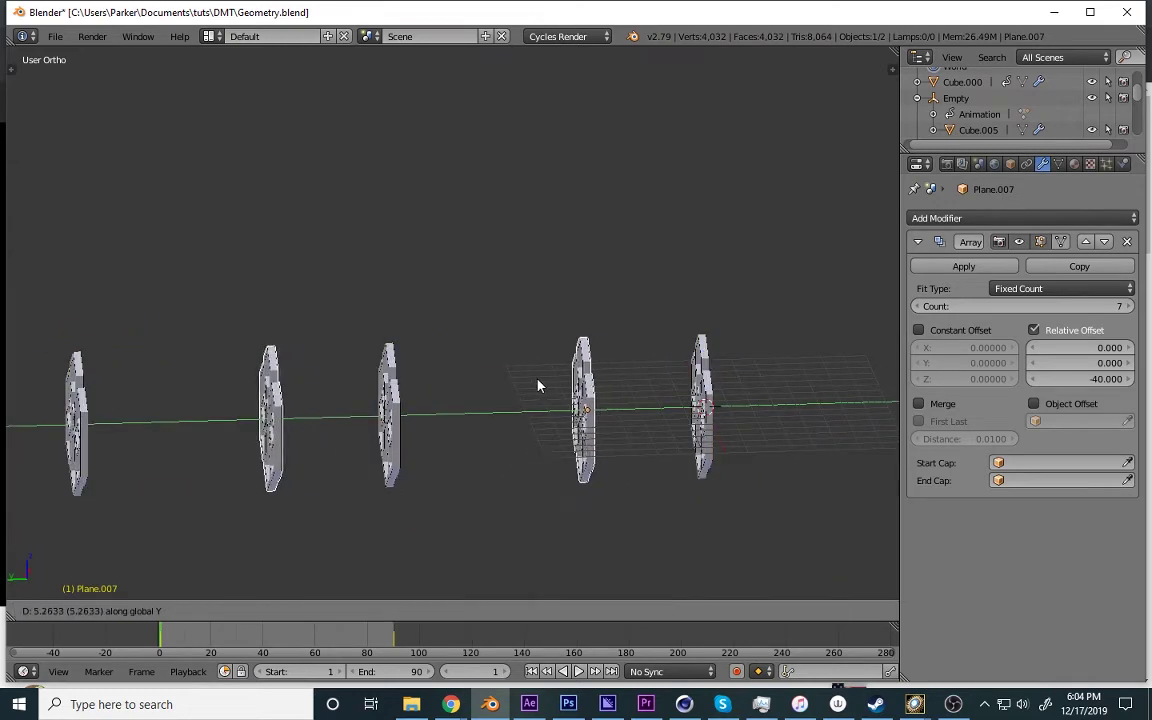
click(515, 385)
middle_drag(514, 386, 533, 383)
Set the duplicated pattern's Y rotation to -360° at frame 90 and replace its rotation keyframes.
key(KP_1)
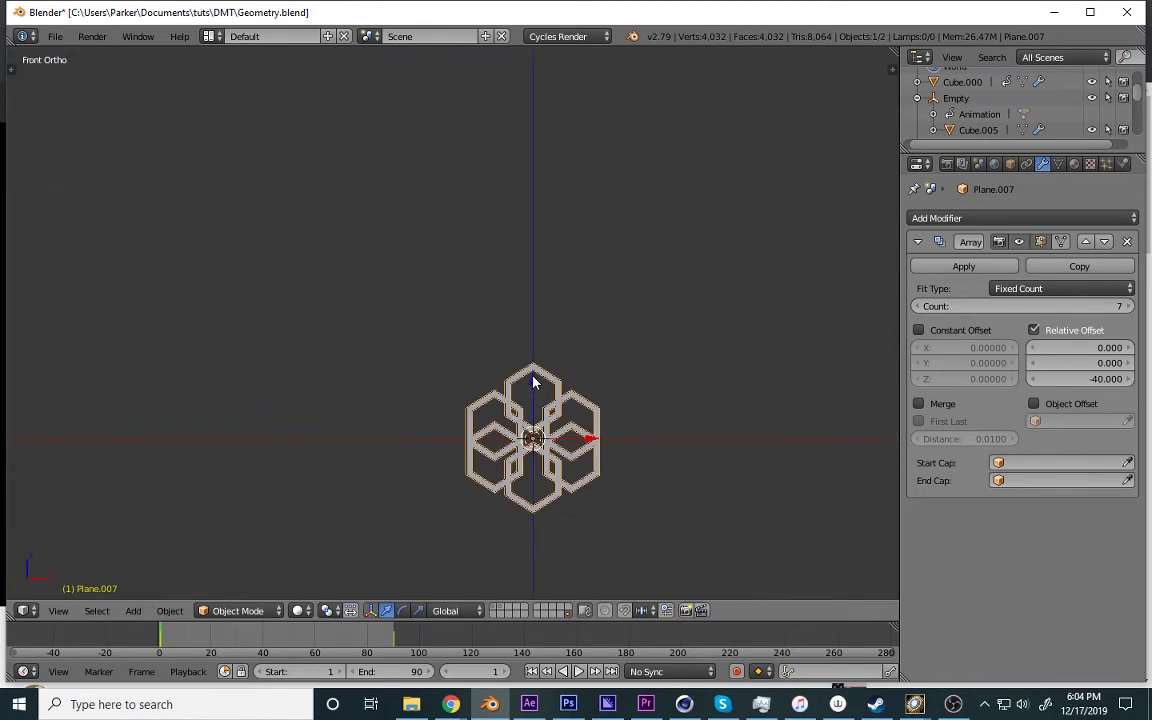
click(1010, 164)
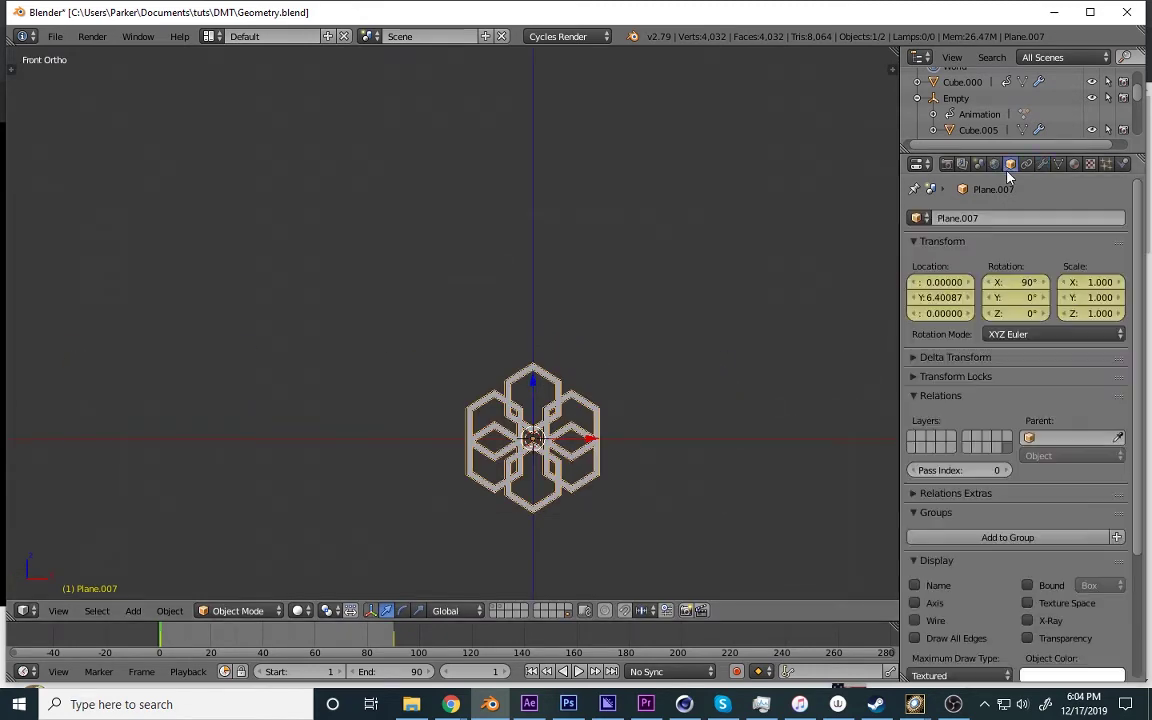
click(611, 671)
click(1019, 299)
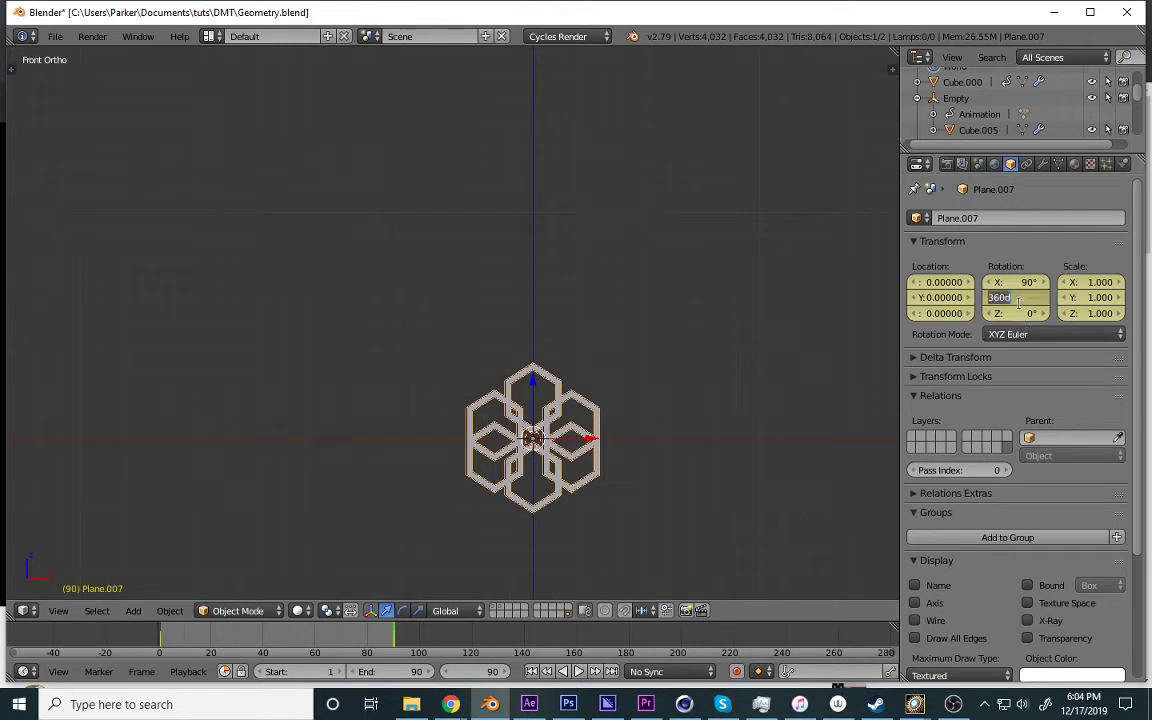
text(-360)
key(Return)
right_click(1022, 309)
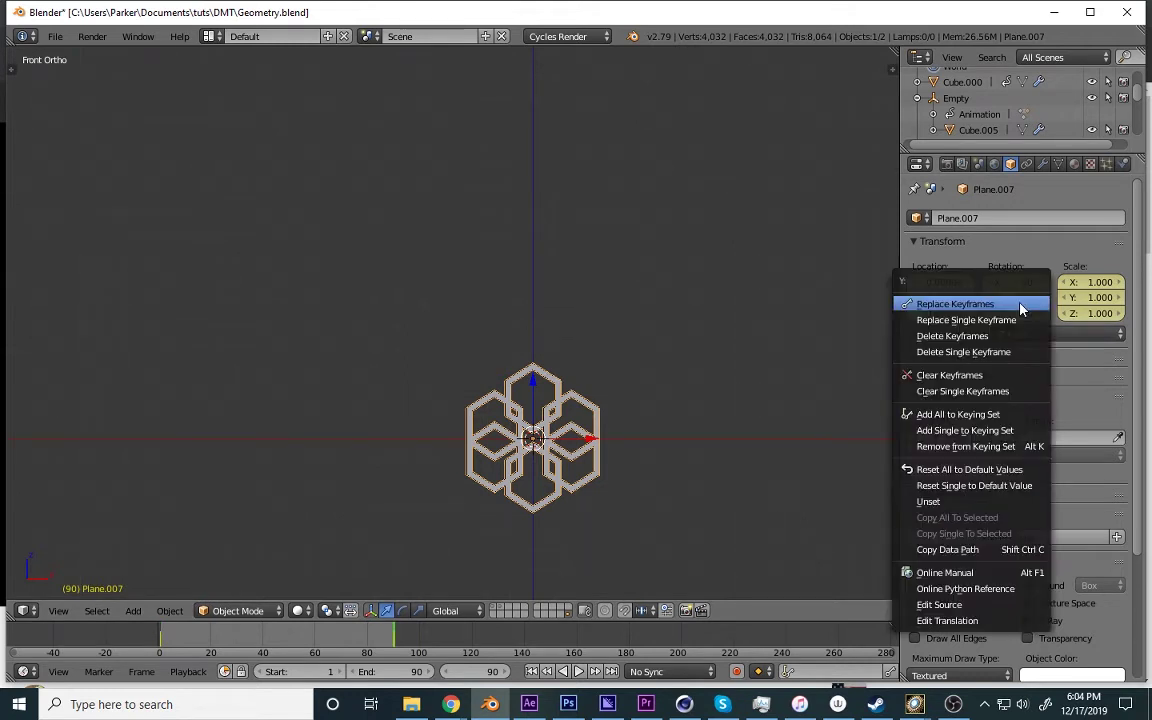
click(1021, 304)
Play back the two counter-rotating patterns from frame 1 and return to the first frame.
click(531, 671)
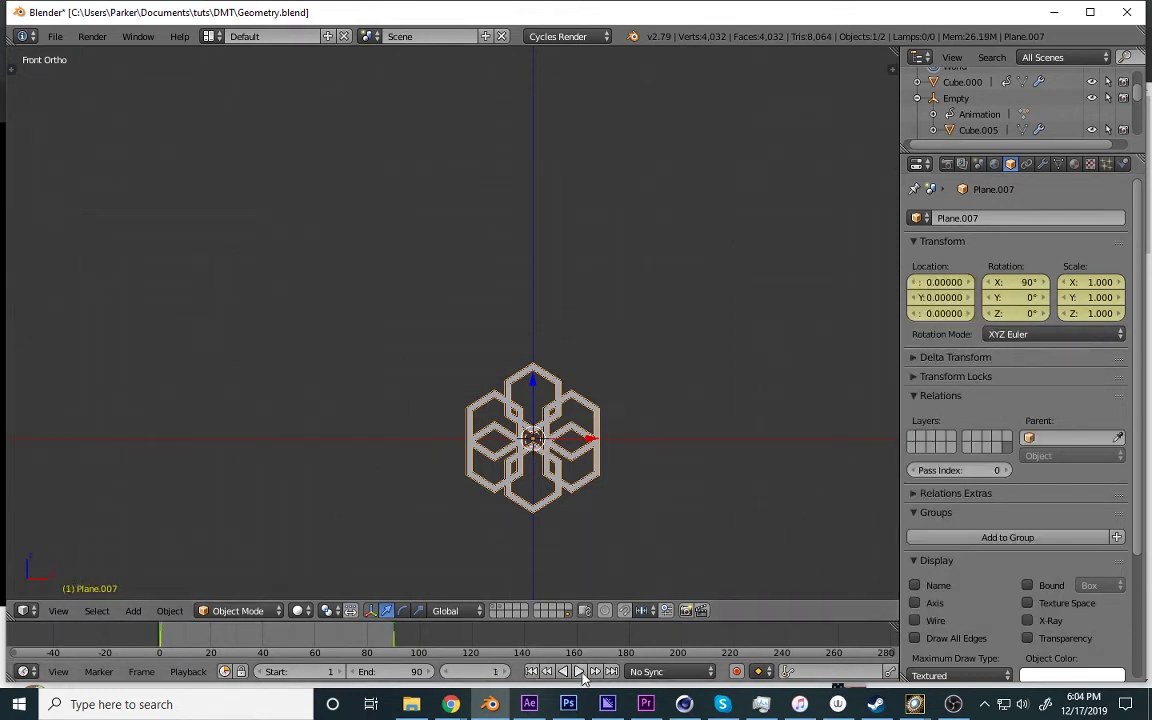
click(578, 671)
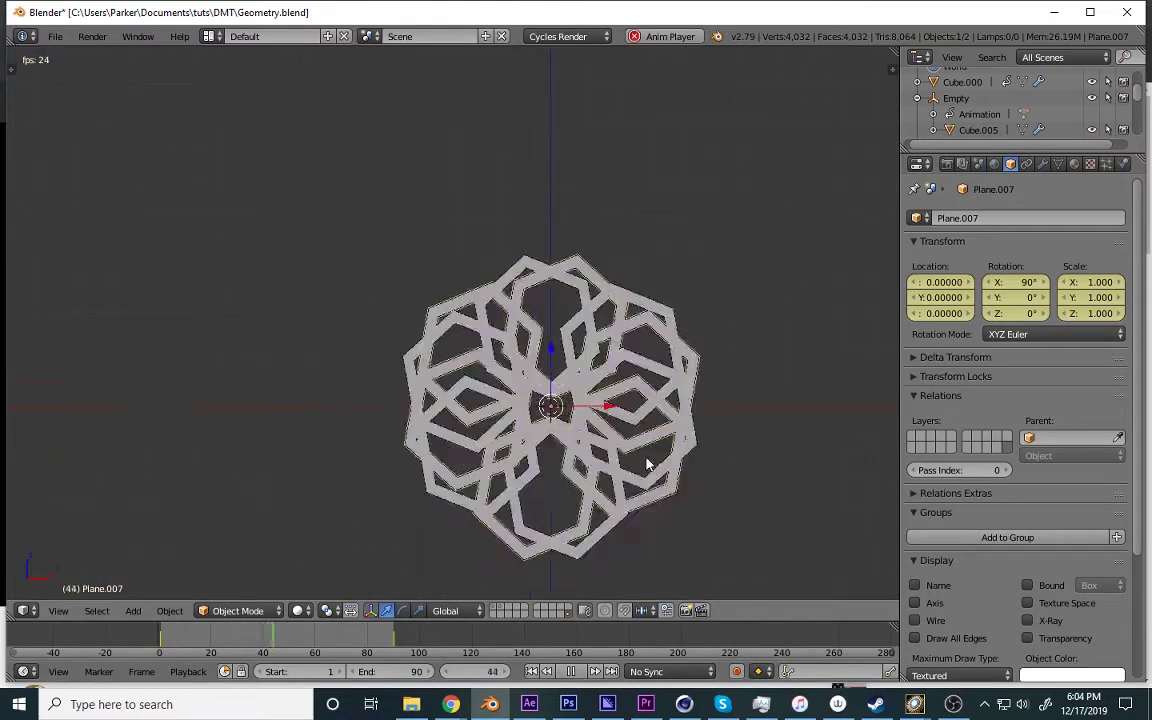
click(576, 671)
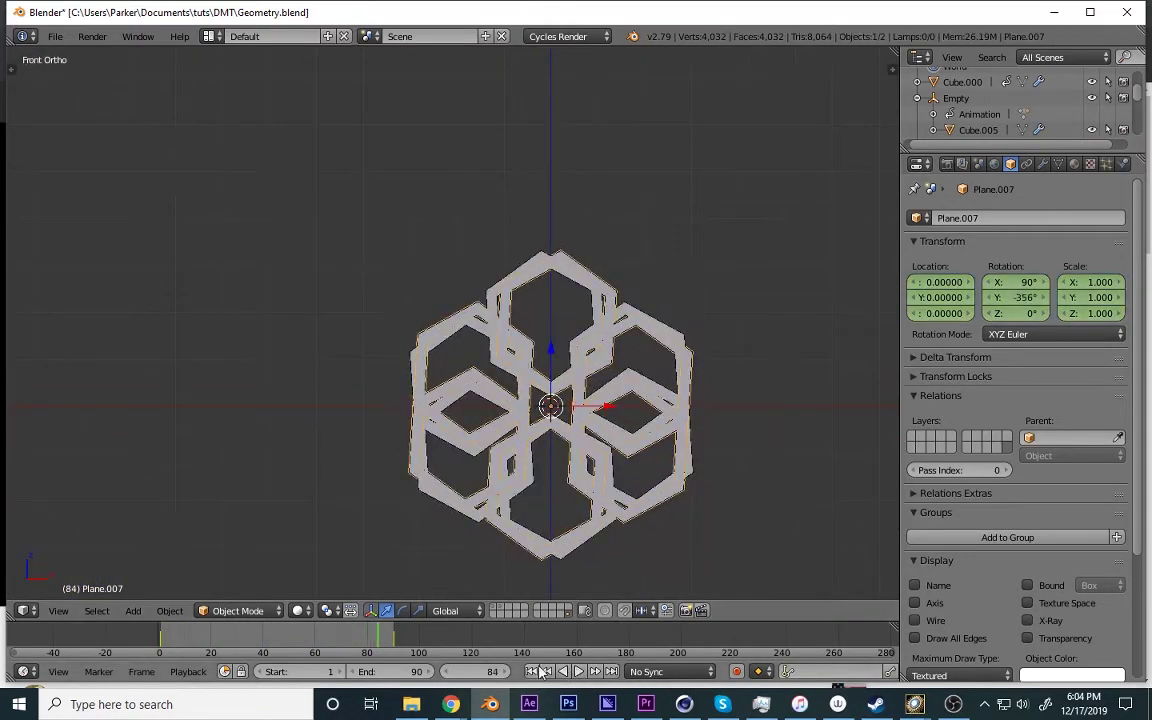
click(531, 671)
Deselect all objects and save the Blender file.
key(a)
middle_drag(548, 466, 610, 472)
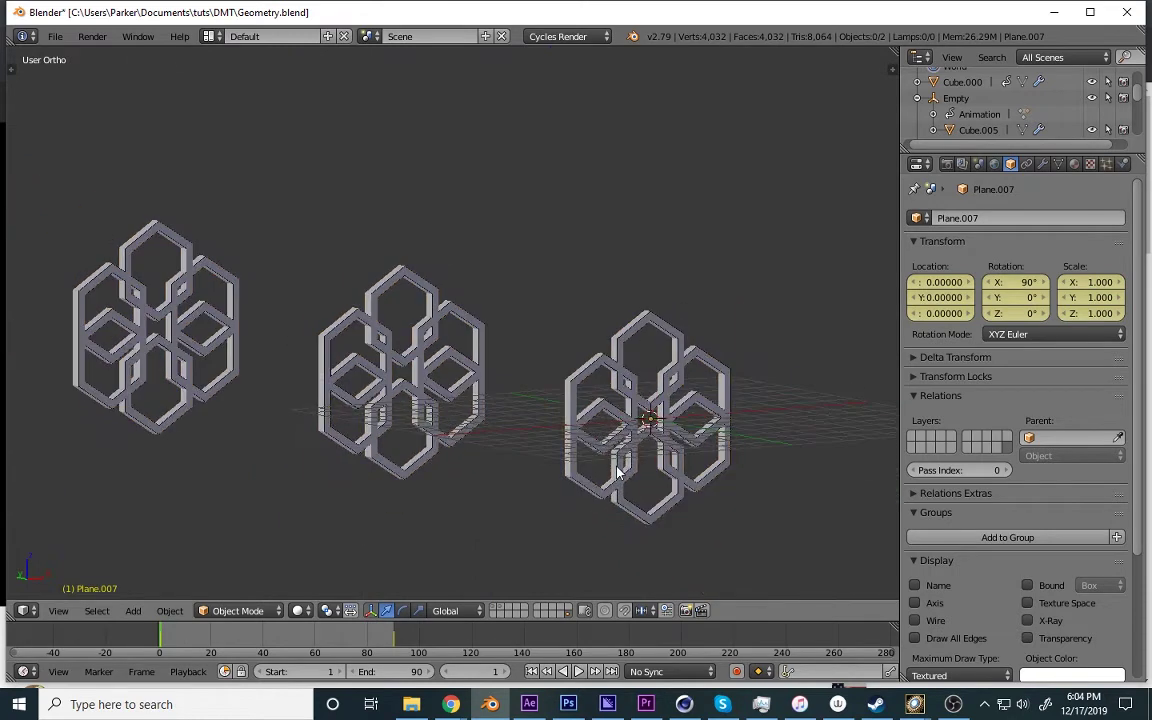
key(ctrl+s)
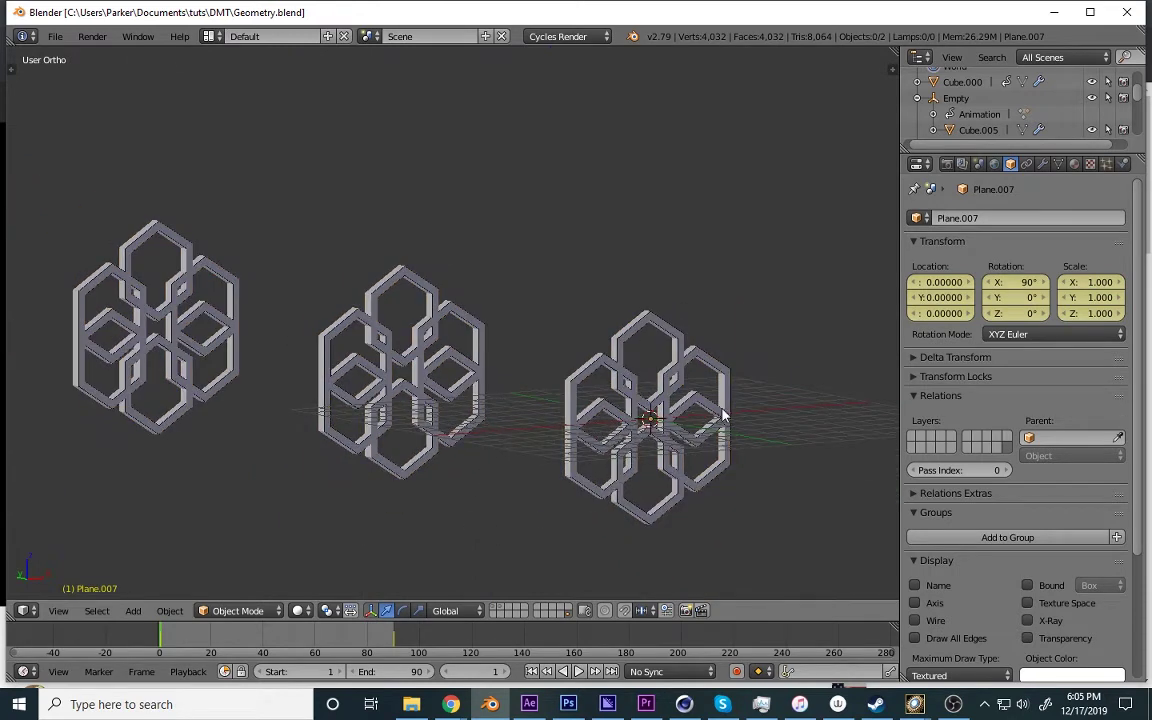
Select both pattern objects and examine the OBJ export settings for Geometry.obj in the Tutorial folder, leaving without exporting.
scroll(650, 330, down, 4)
key(a)
middle_drag(648, 329, 530, 324)
scroll(606, 327, down, 4)
scroll(524, 323, up, 6)
key(a)
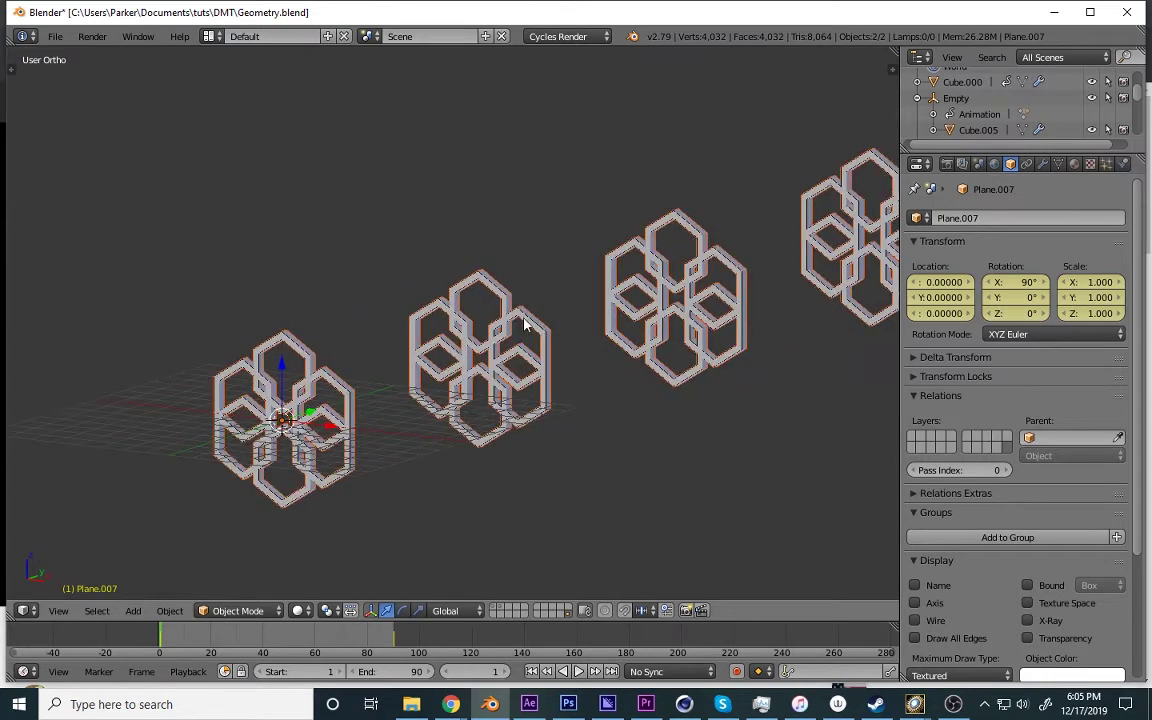
click(55, 38)
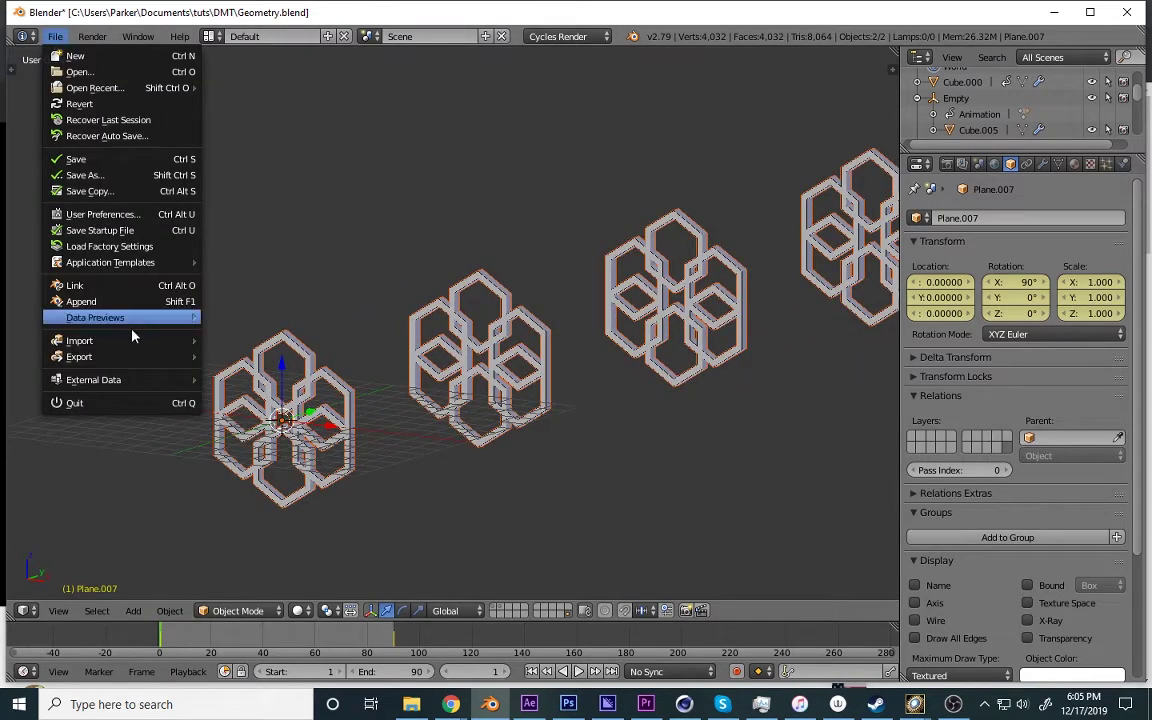
mouse_move(80, 357)
click(262, 407)
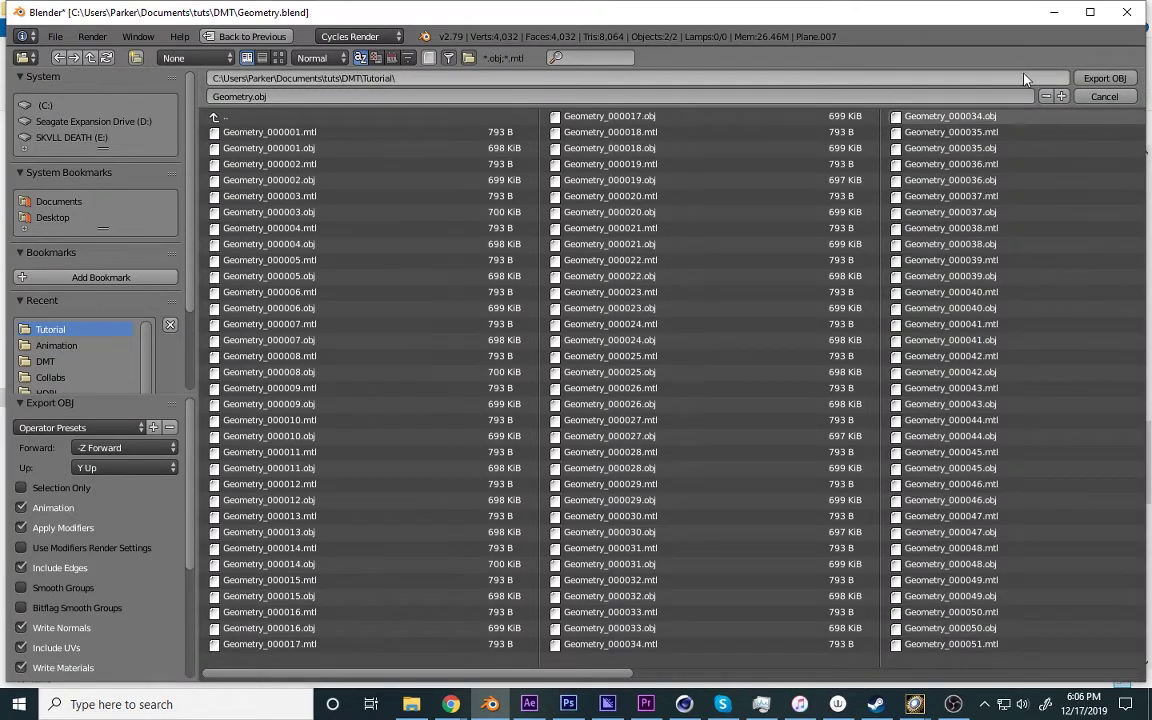
click(1101, 97)
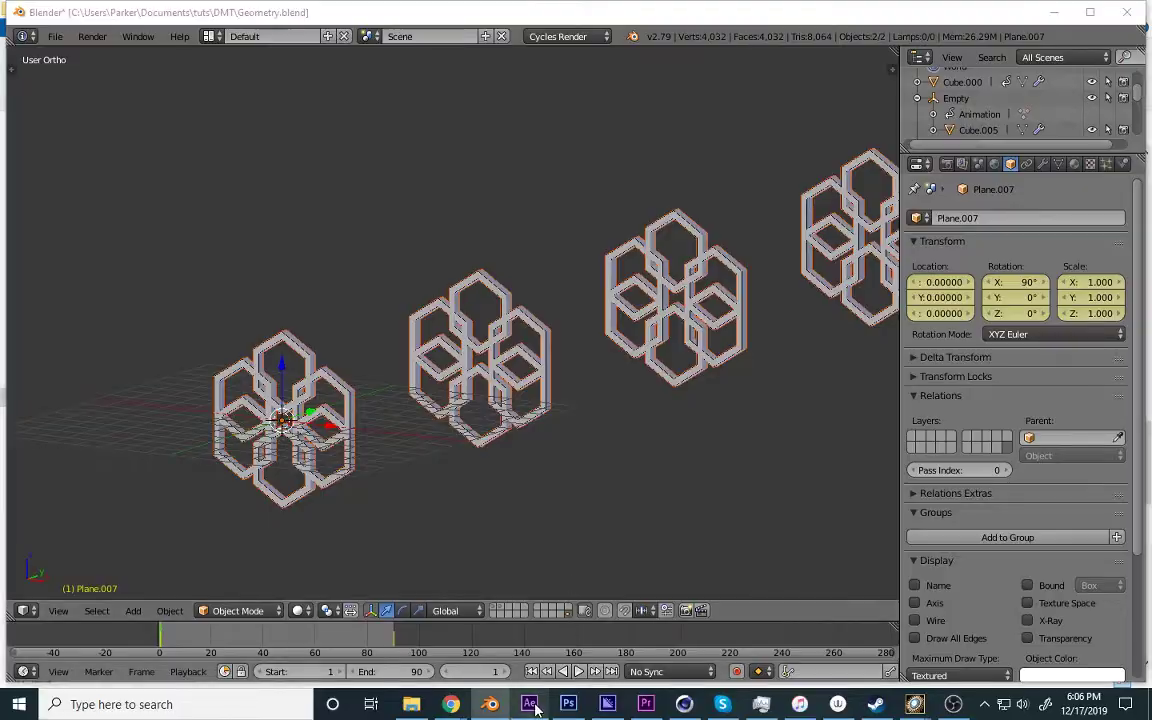
Switch to After Effects with the DMT.aep project.
key(alt+Tab)
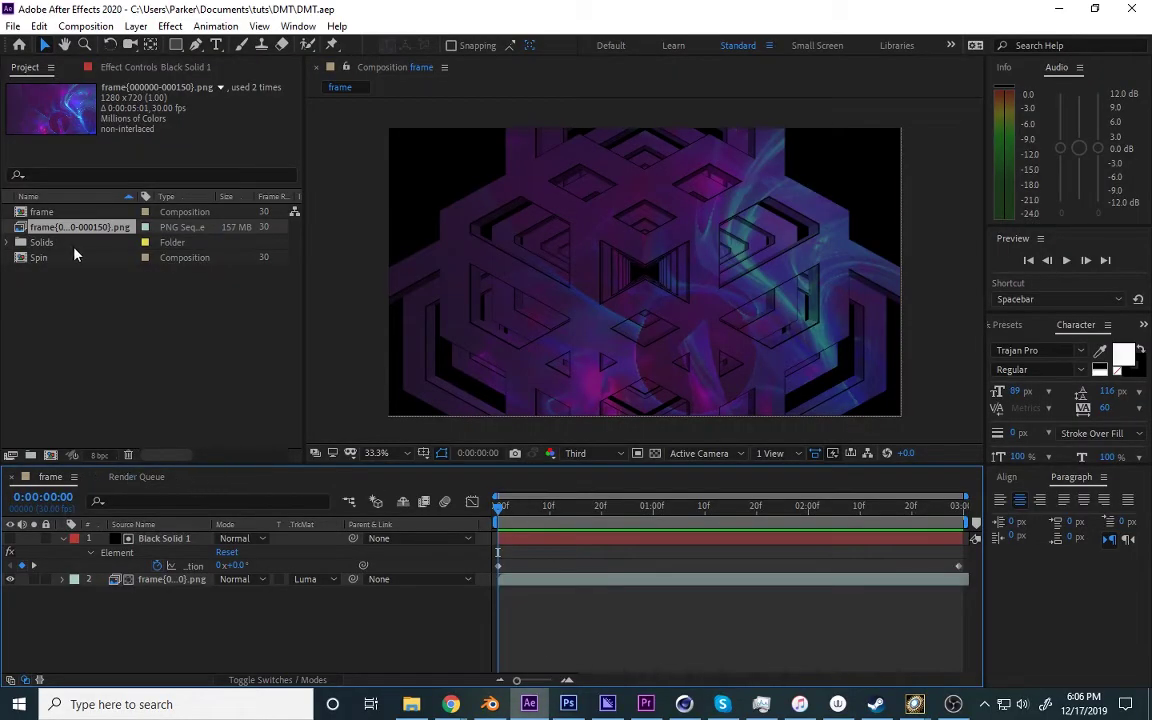
Create a new 1920 x 1080 composition at 30 fps with a 3-second duration.
click(92, 27)
click(118, 44)
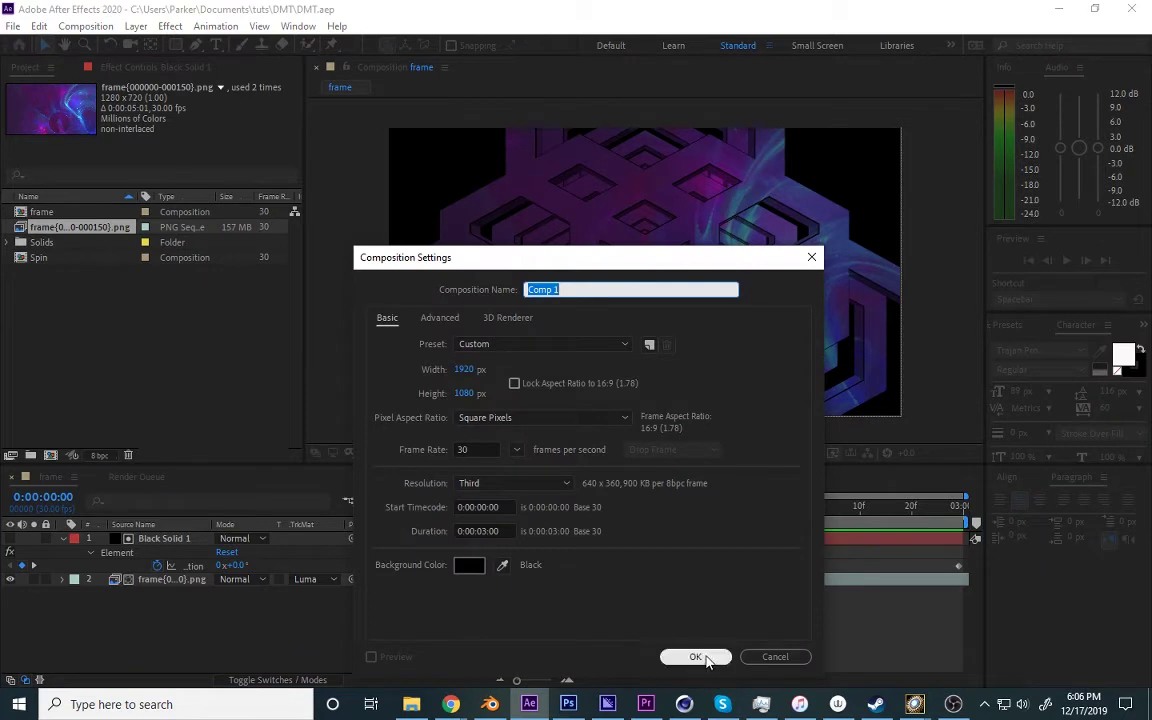
click(697, 657)
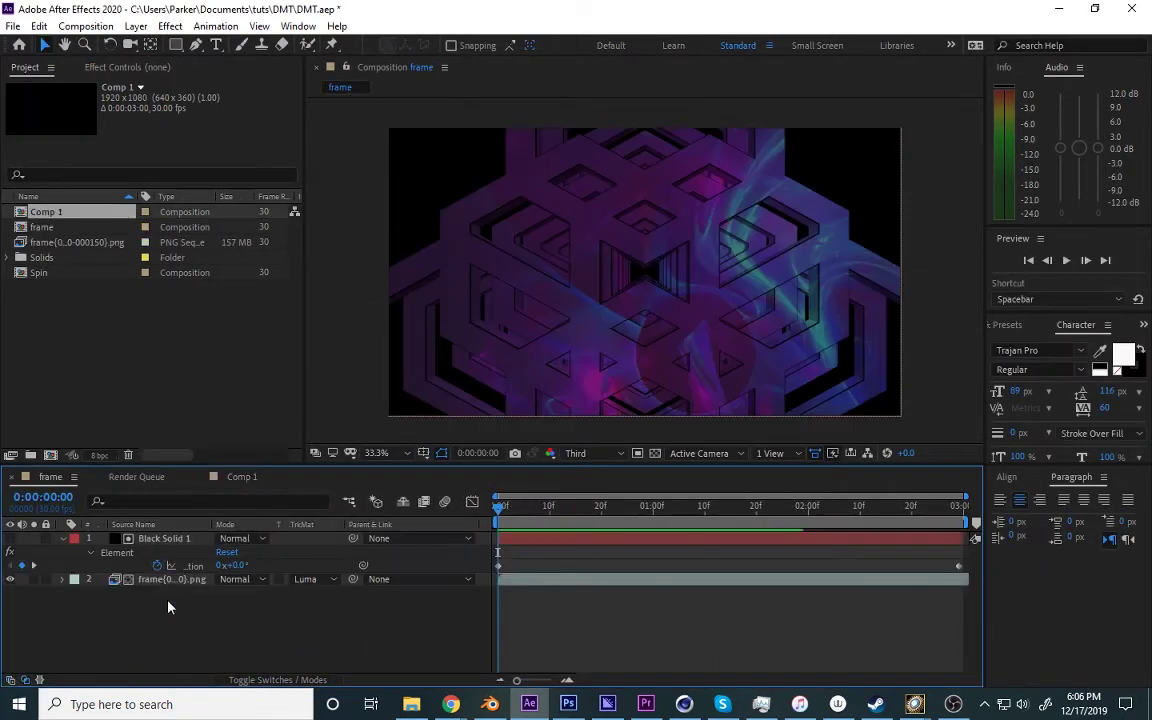
click(167, 582)
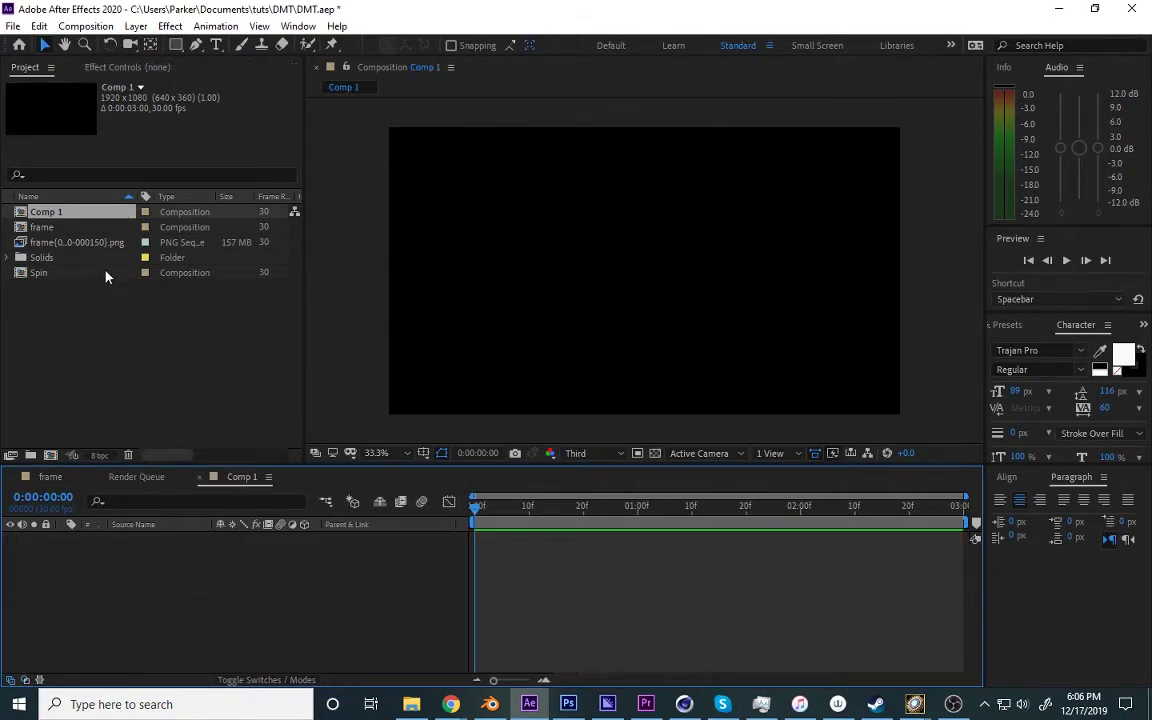
Add the frame PNG sequence to Comp 1 and scale it to 152% so it fills the frame.
click(94, 241)
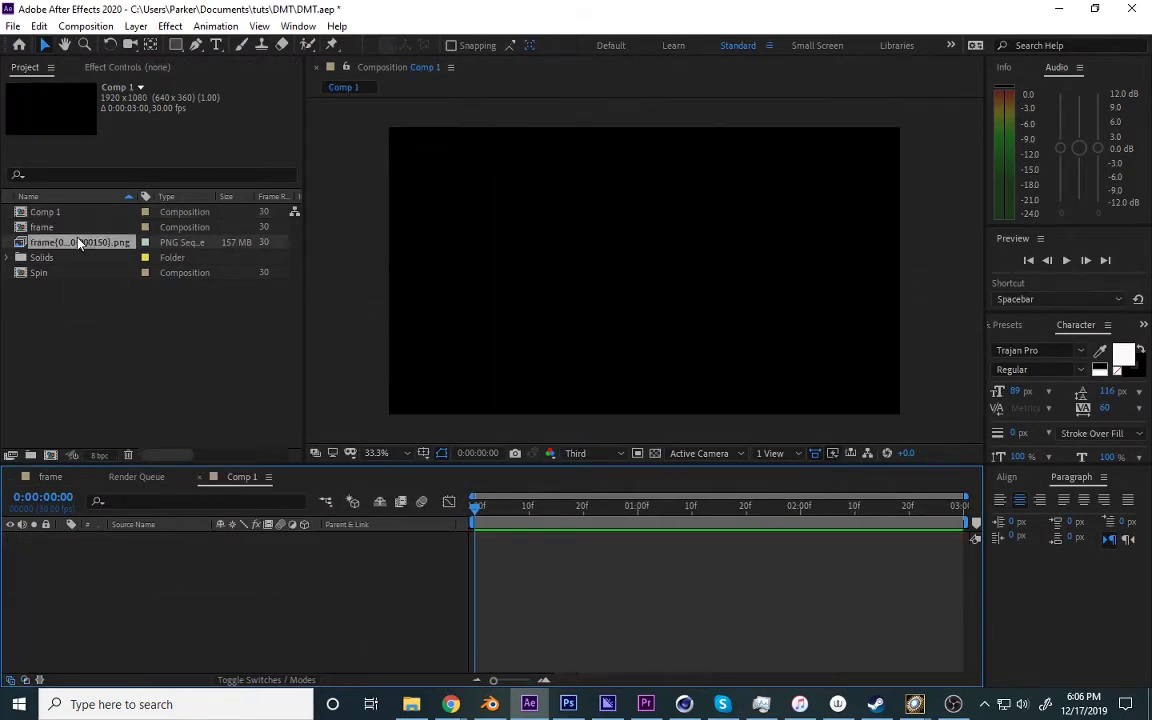
drag(94, 241, 200, 609)
key(s)
drag(240, 560, 281, 563)
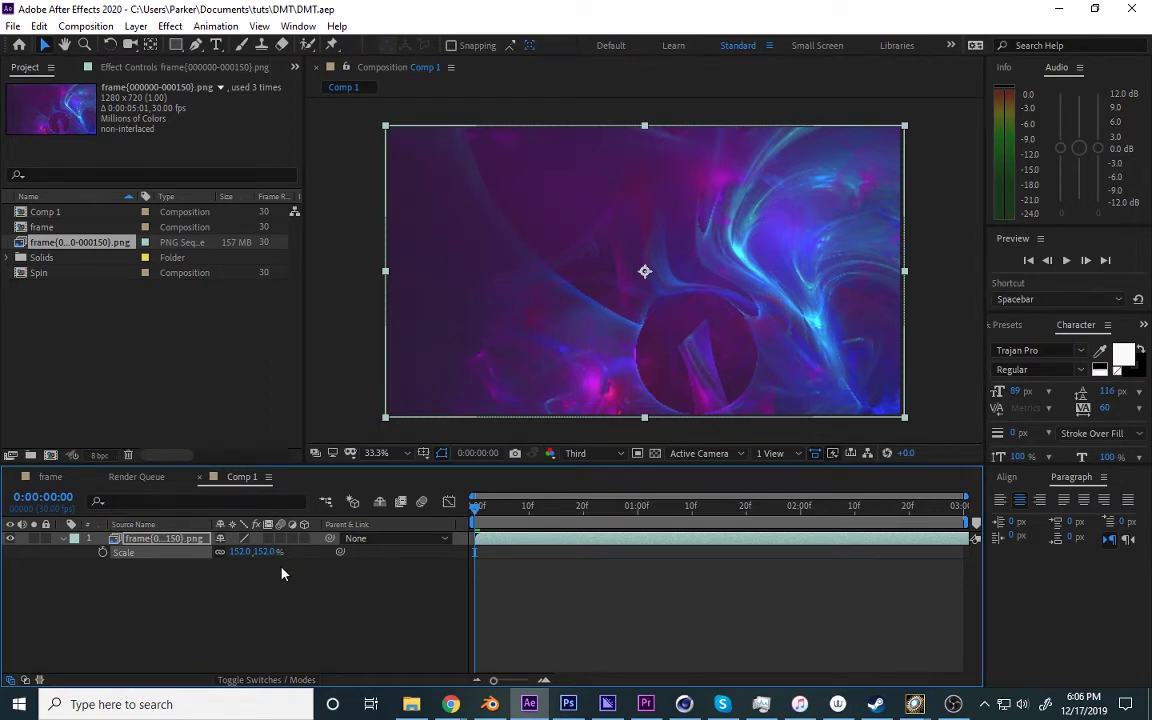
click(366, 421)
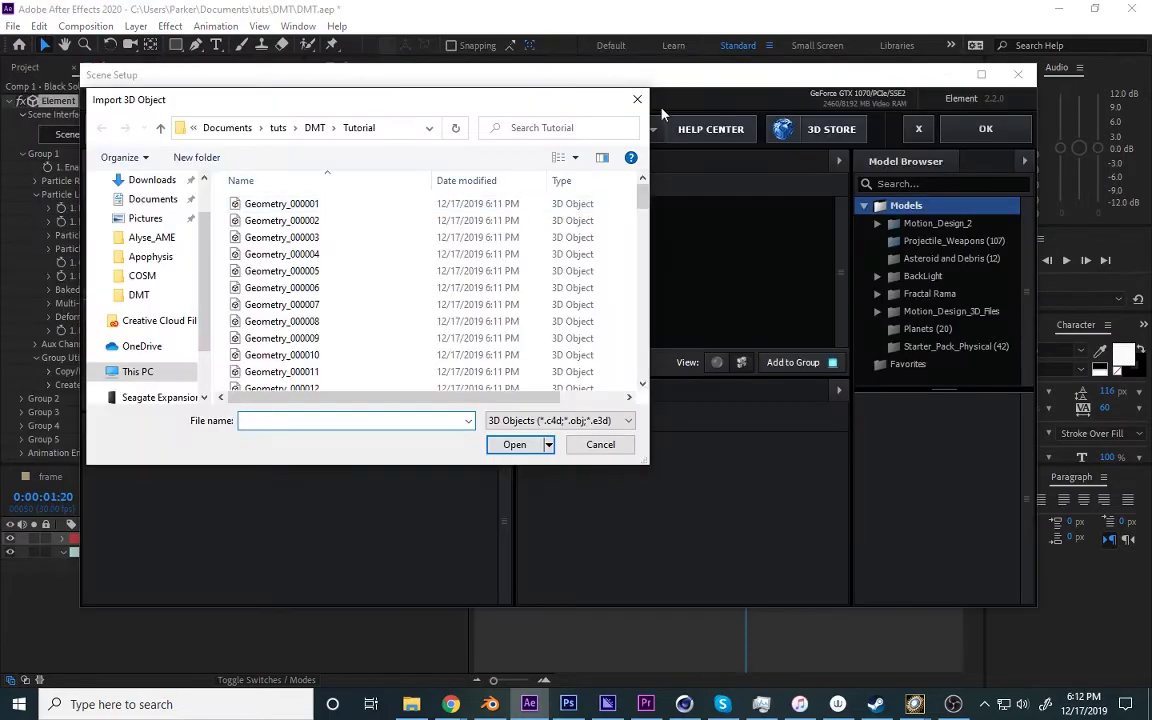
Import the OBJ files starting with Geometry_000001 into the Element scene as a 3D sequence.
key(Escape)
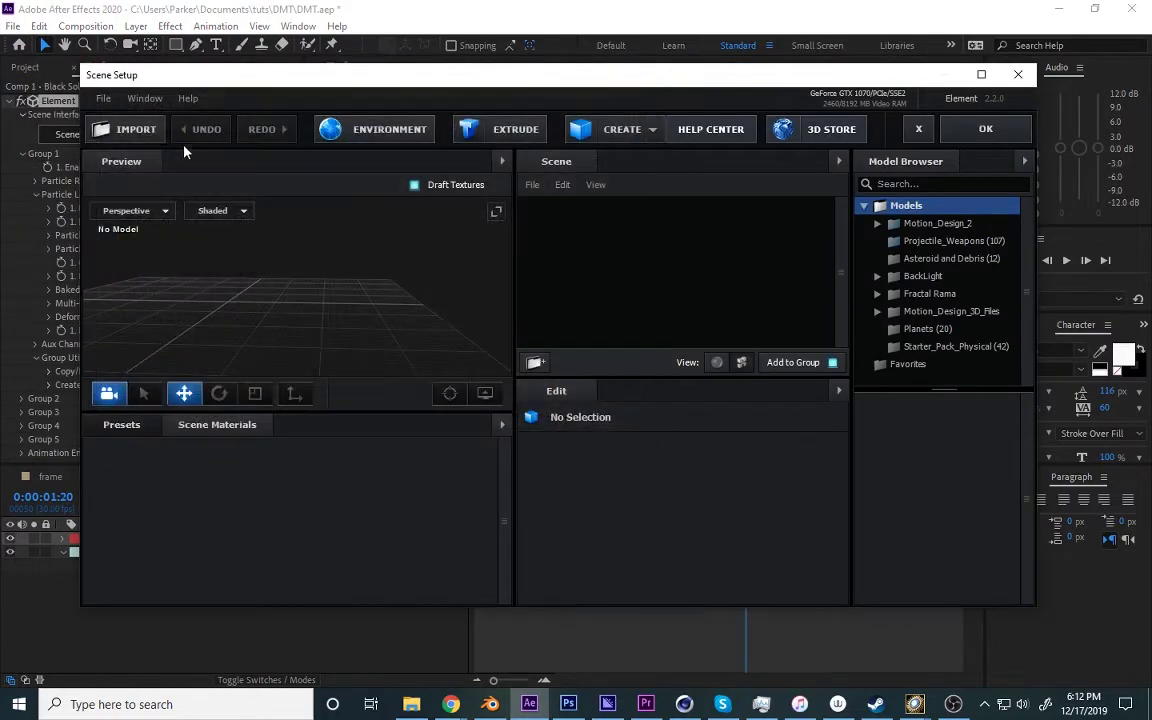
click(103, 98)
mouse_move(123, 118)
click(275, 140)
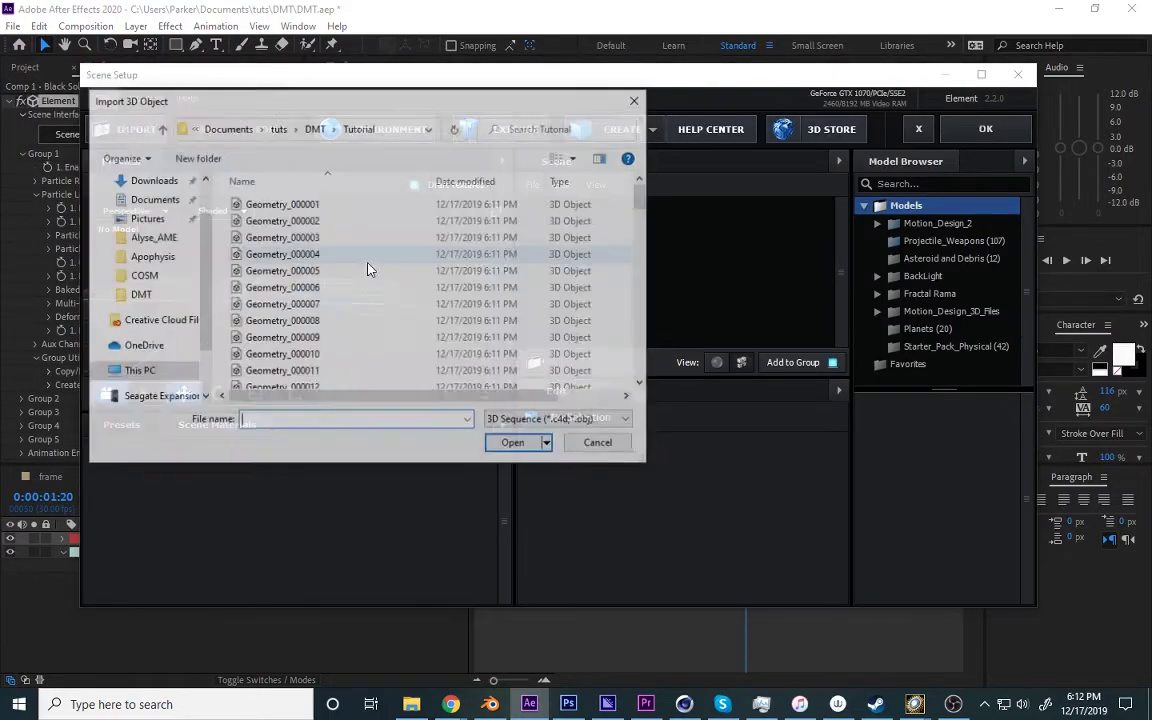
double_click(321, 206)
click(680, 495)
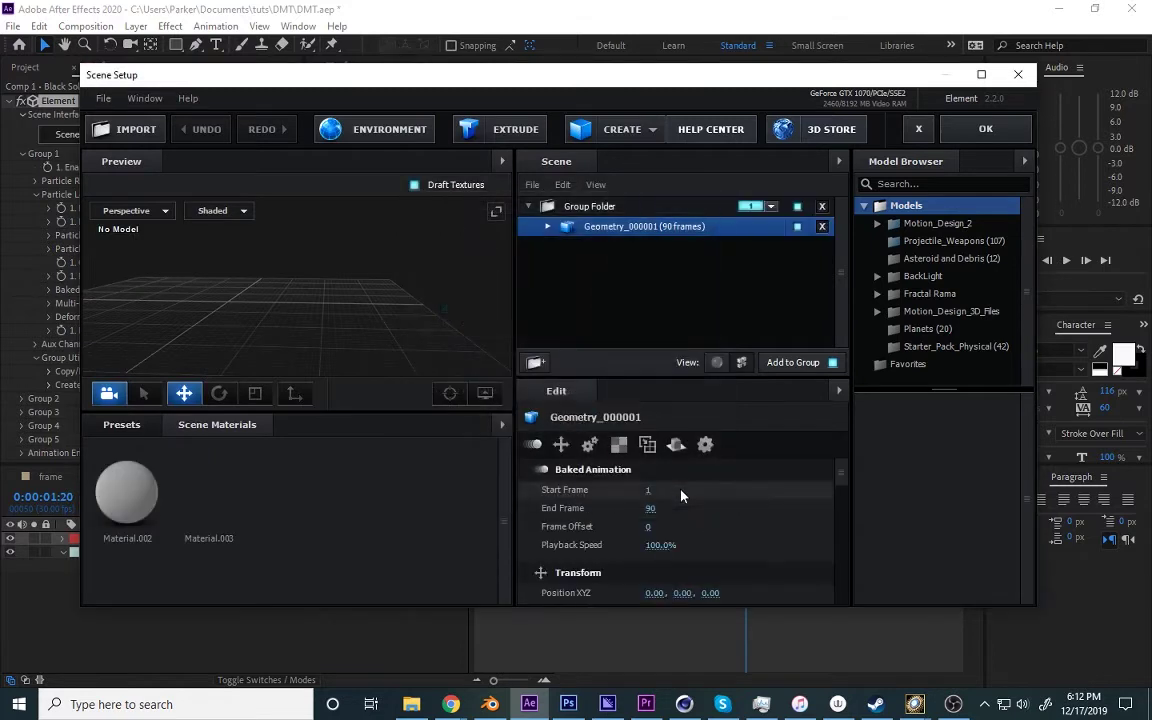
Scale the imported geometry sequence uniformly to 1140% and apply the Element scene setup.
click(561, 444)
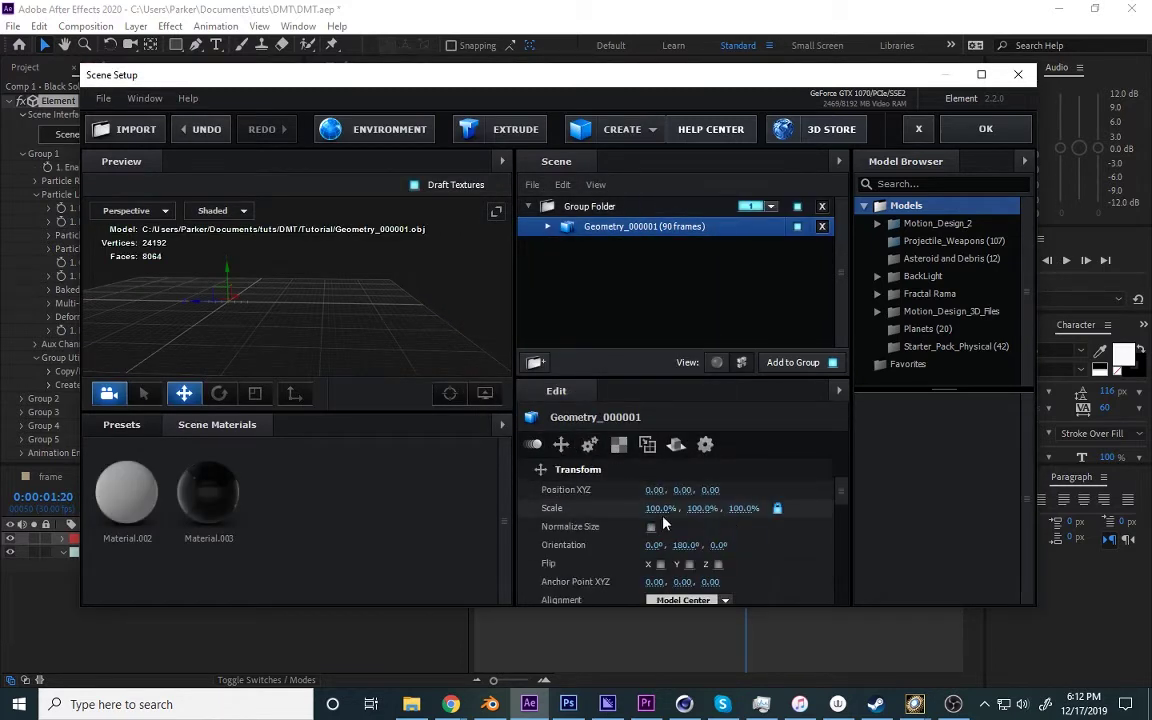
click(659, 508)
text(10)
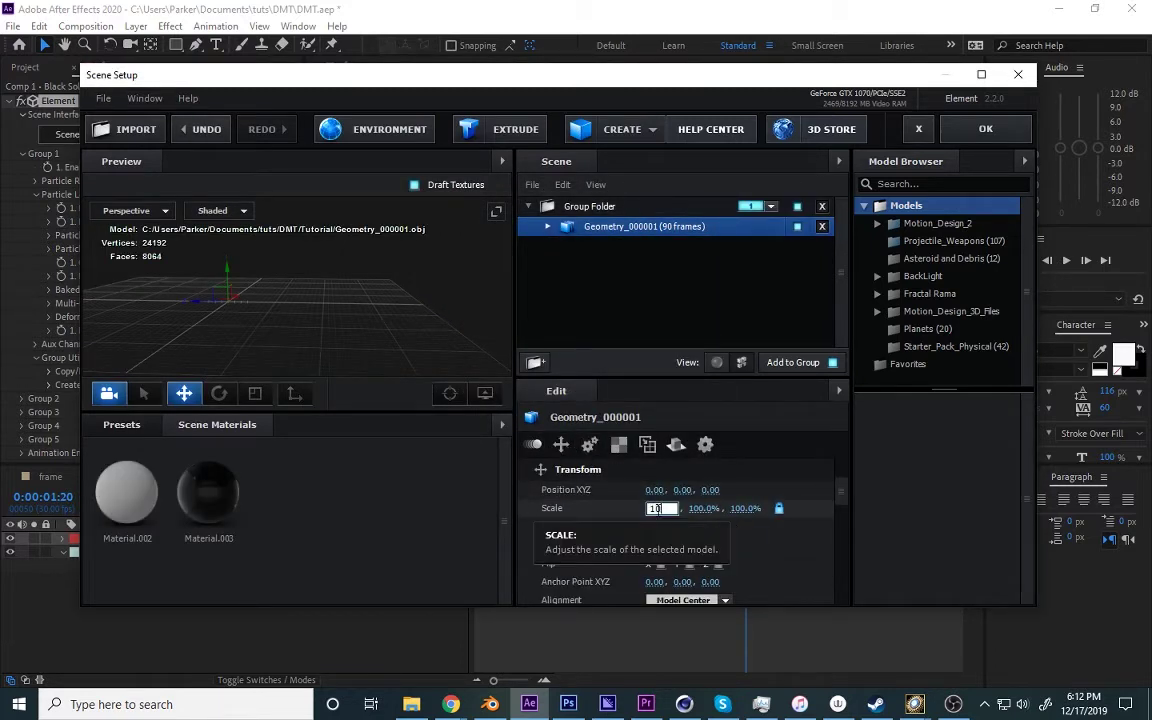
text(00)
key(Return)
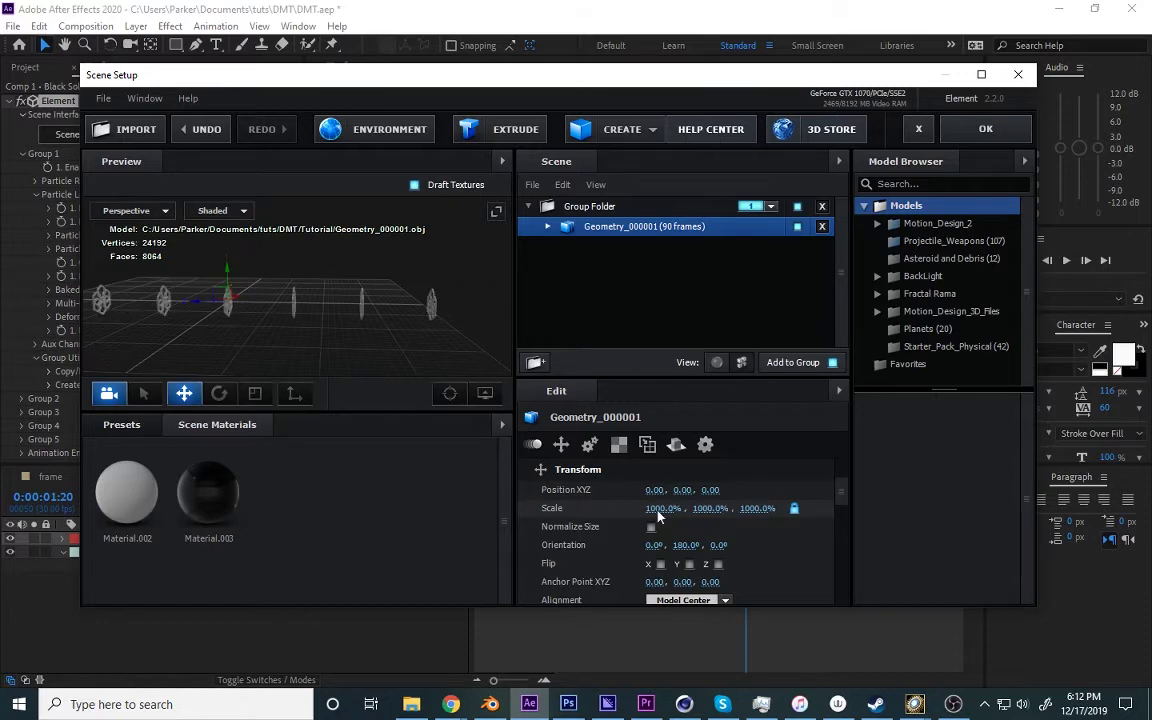
drag(657, 514, 845, 476)
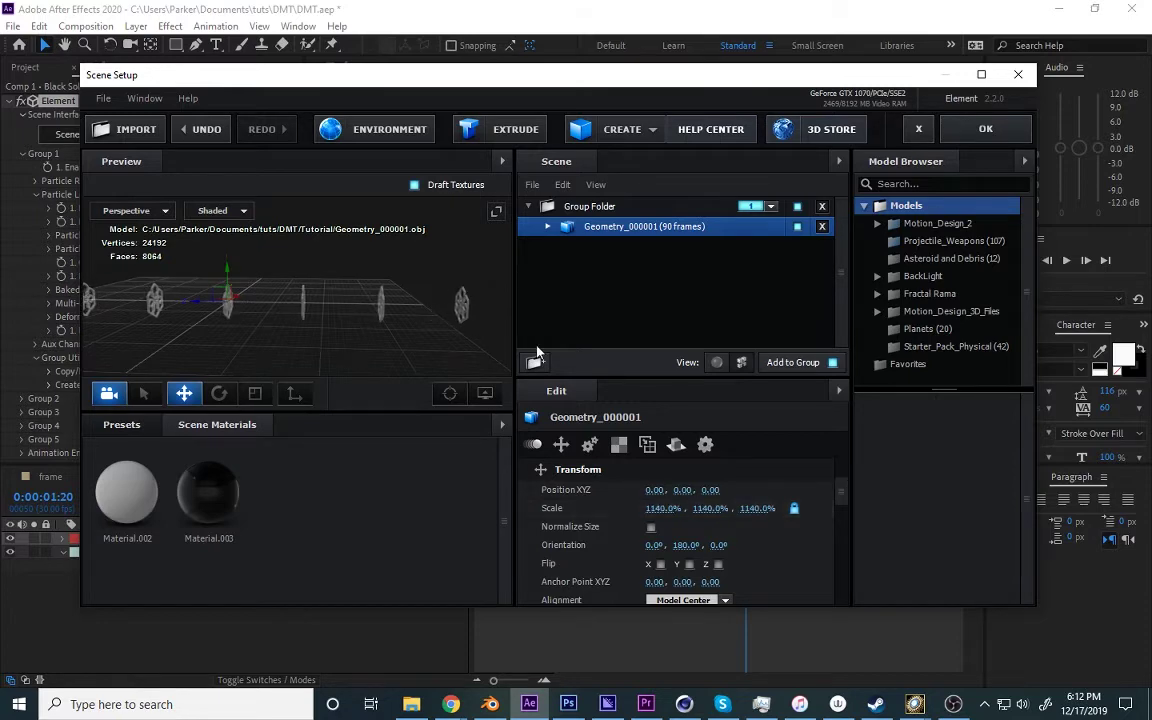
click(986, 133)
Save the project and, at the first frame, set Element's Group 1 Particle Size to 16.00.
key(ctrl+s)
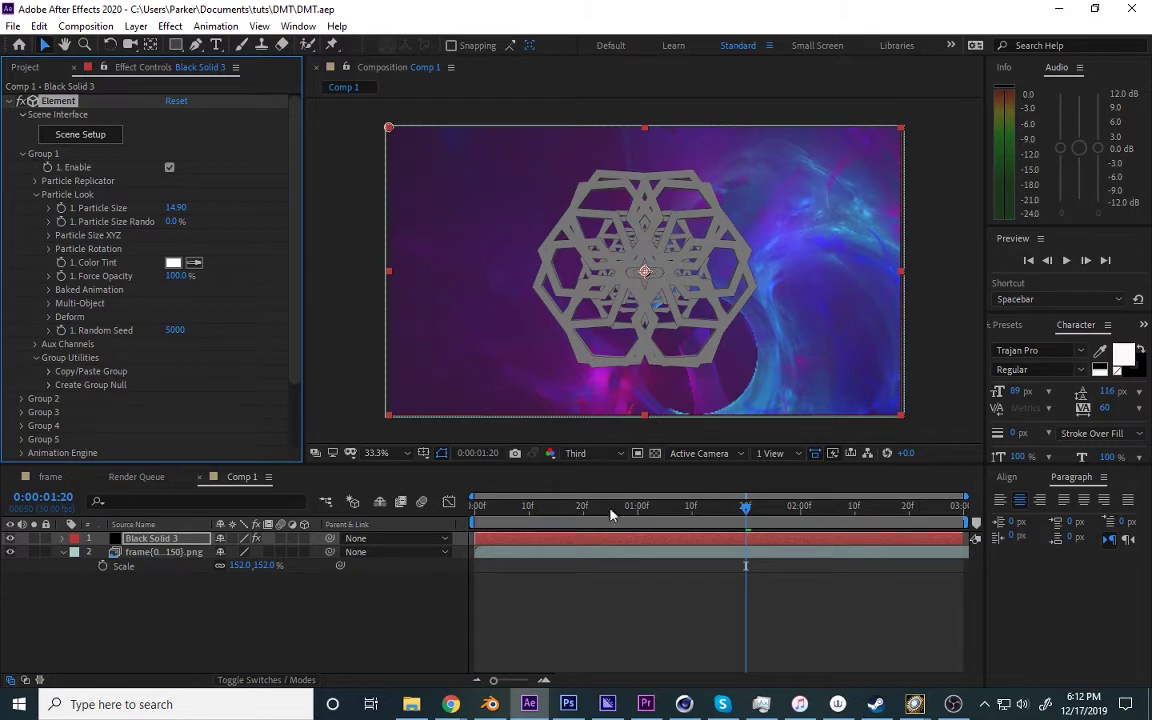
drag(746, 506, 435, 514)
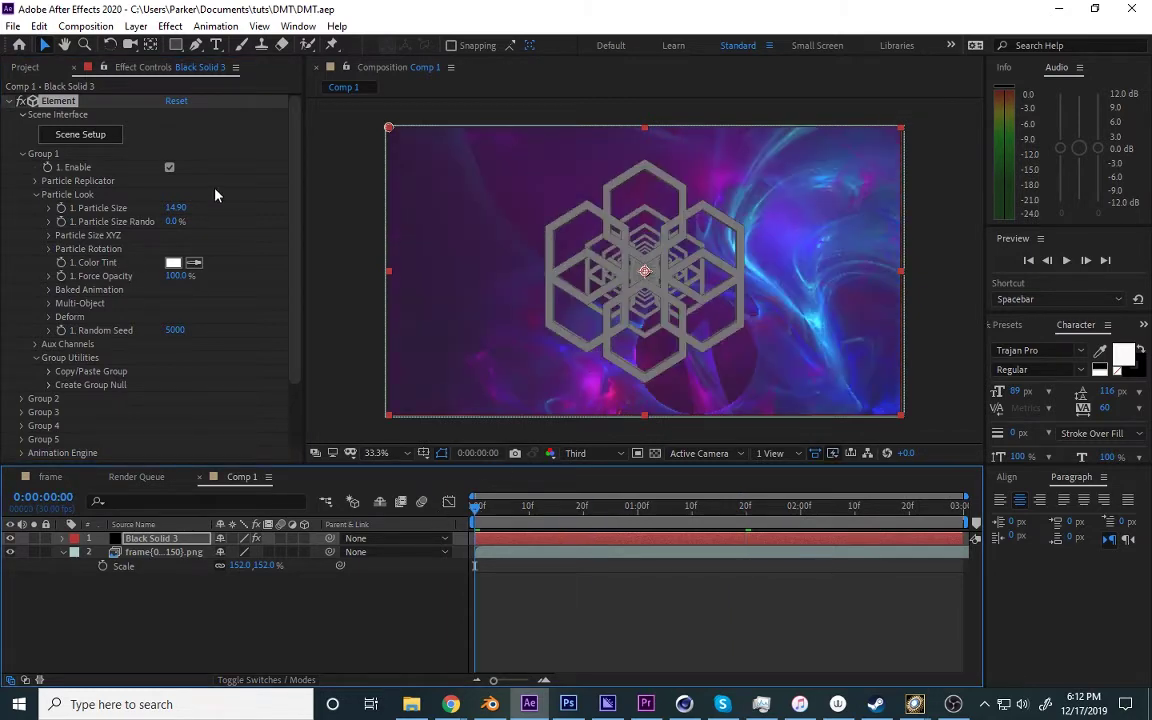
mouse_move(183, 212)
mouse_down()
mouse_move(215, 208)
mouse_move(180, 208)
mouse_up()
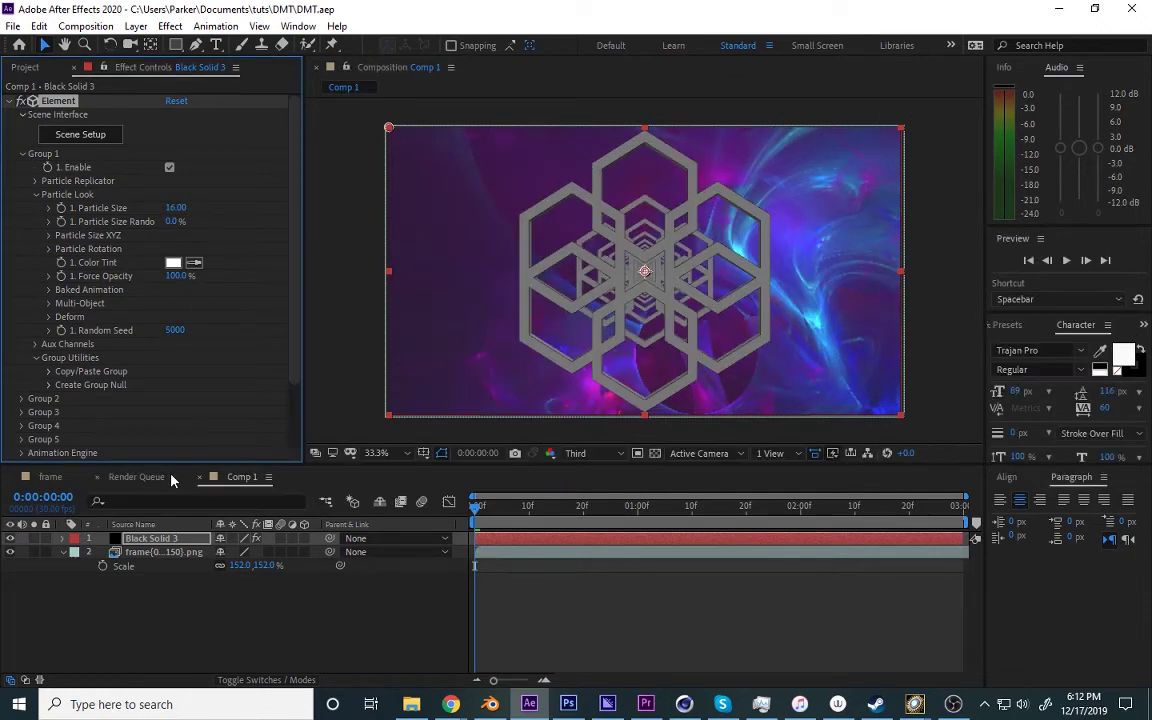
Set the PNG sequence layer's track matte to a luma matte of Black Solid 3.
click(183, 552)
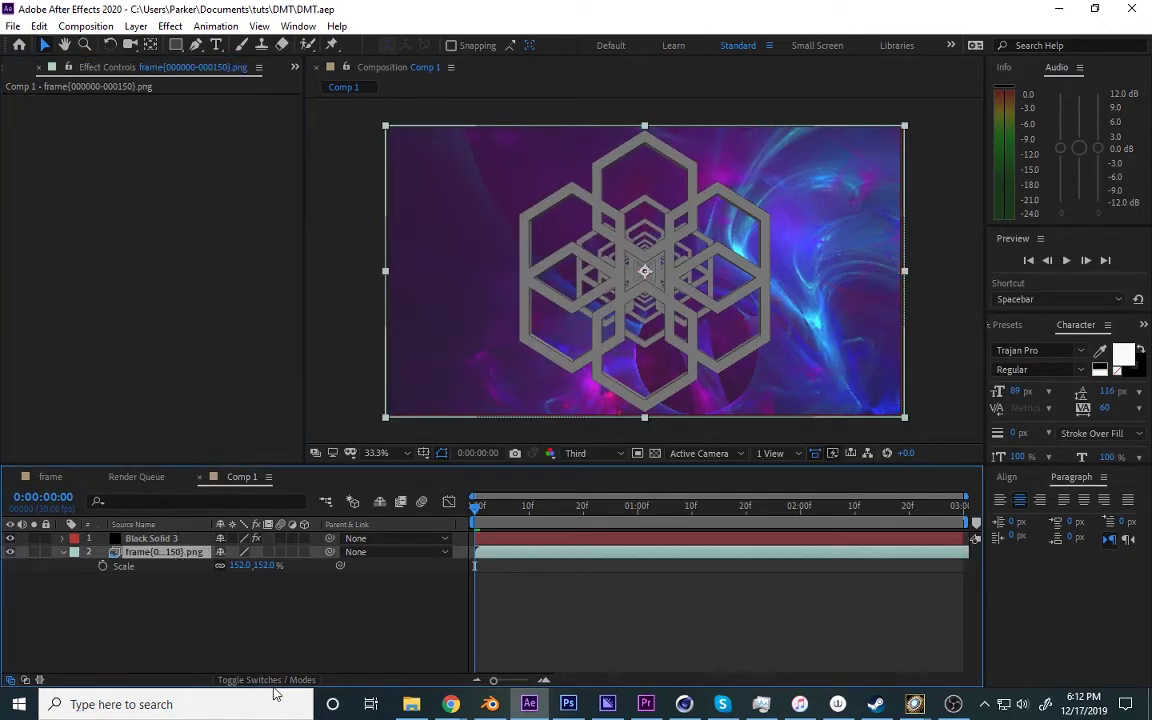
click(268, 680)
click(20, 68)
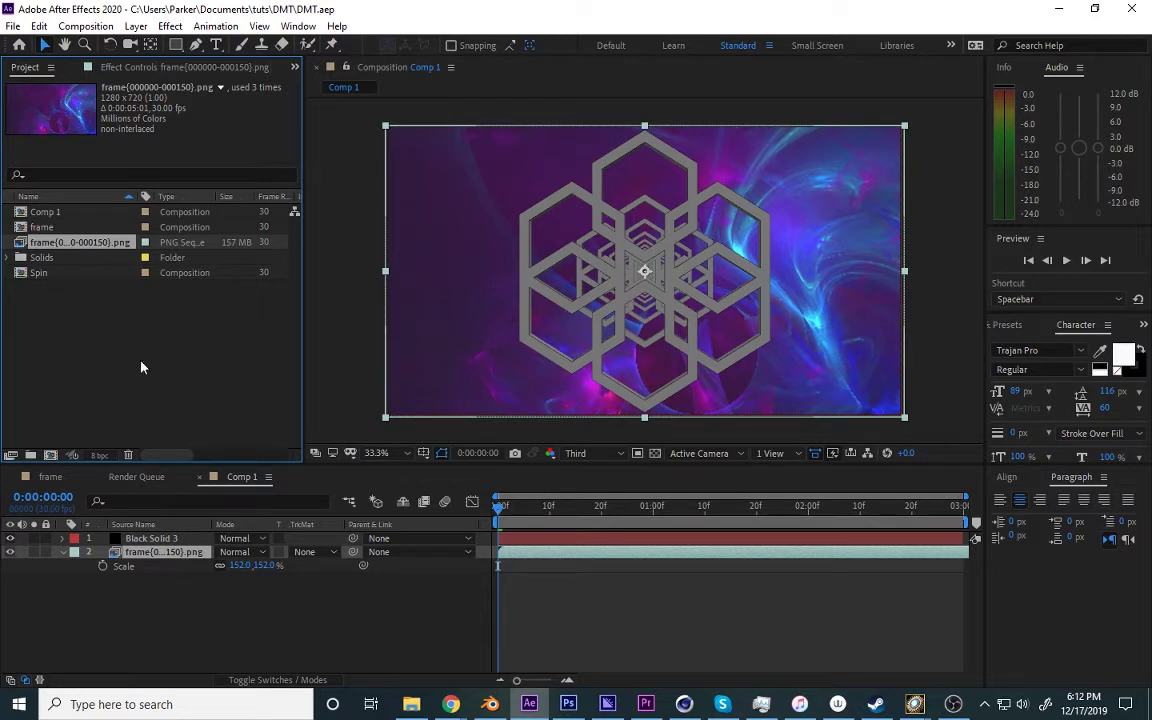
click(312, 552)
click(352, 696)
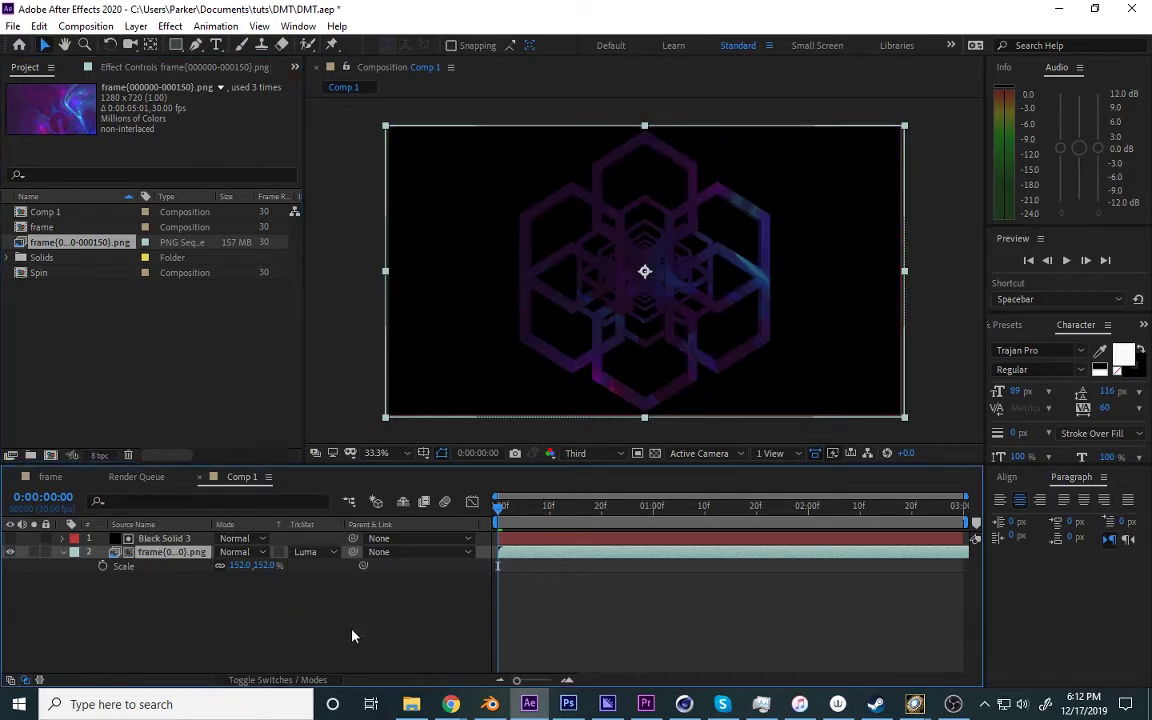
Set the preview resolution to Full and examine the matted hexagon pattern up close.
scroll(640, 330, up, 3)
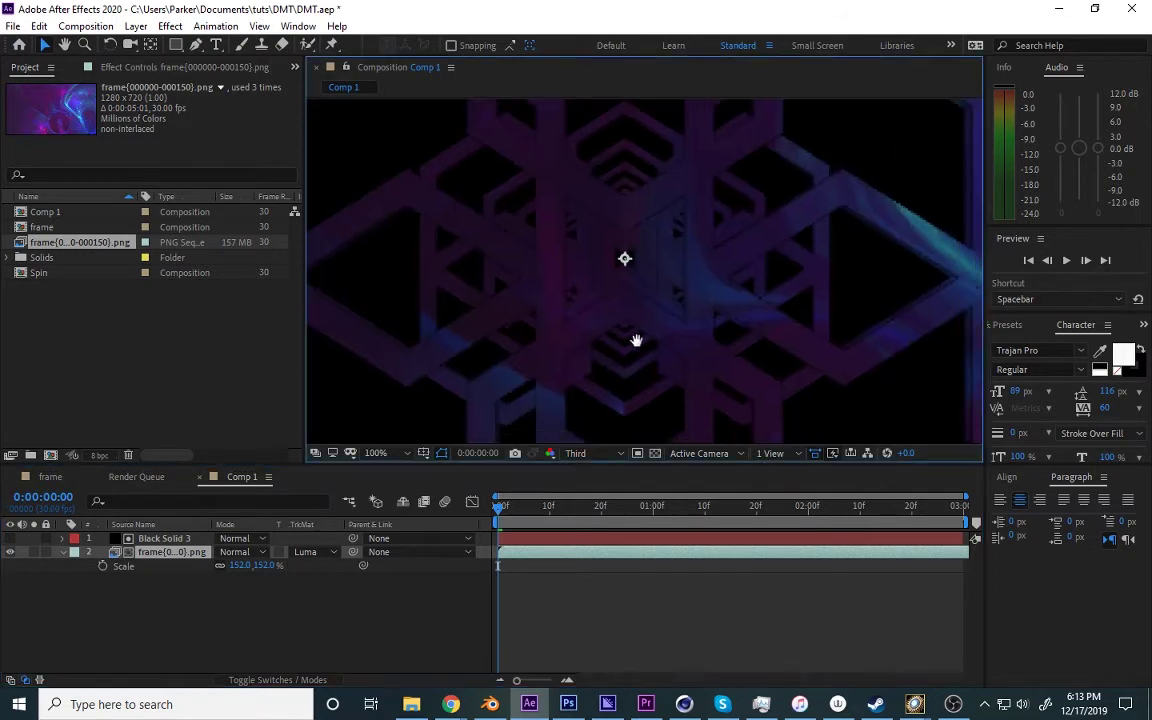
click(580, 453)
click(586, 481)
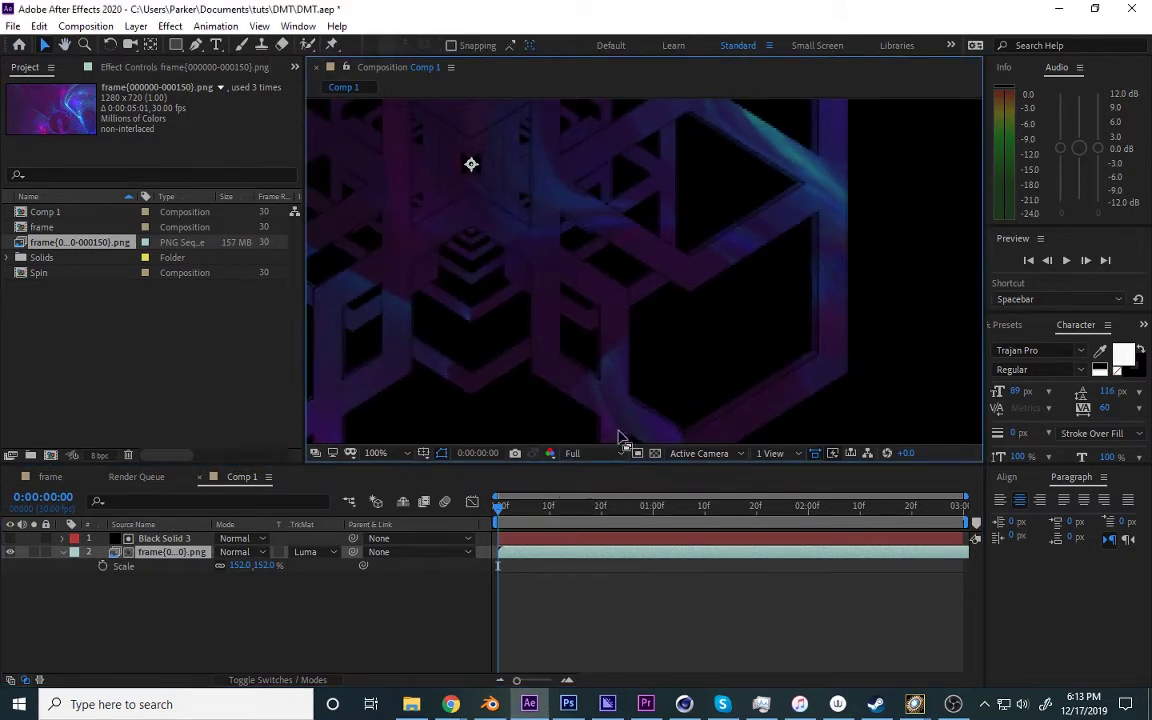
scroll(738, 320, up, 3)
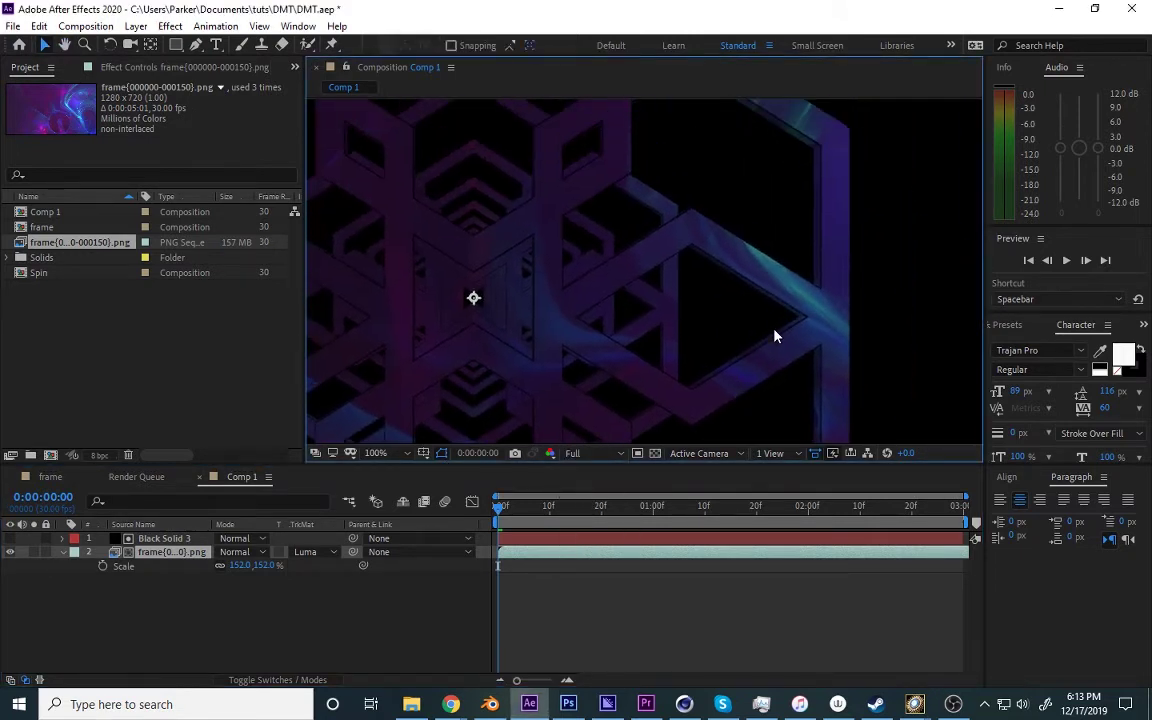
scroll(409, 300, down, 3)
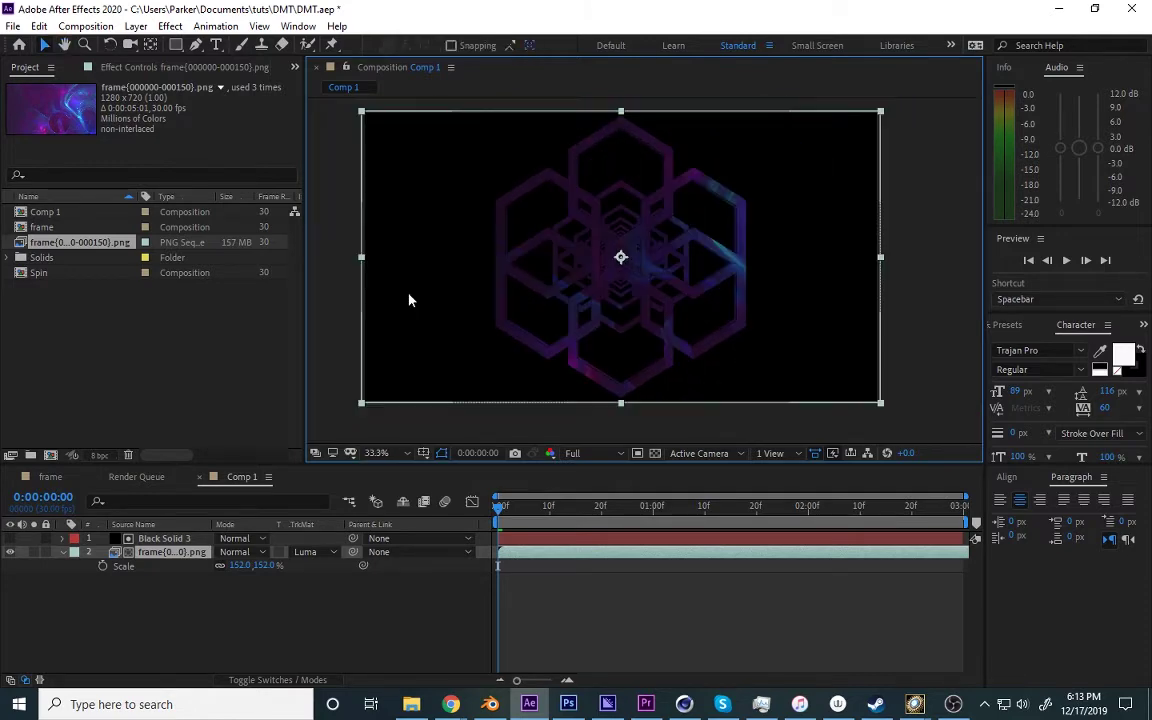
Add a two-node camera with the 50mm preset and place it above Black Solid 3.
click(135, 26)
mouse_move(160, 44)
click(383, 97)
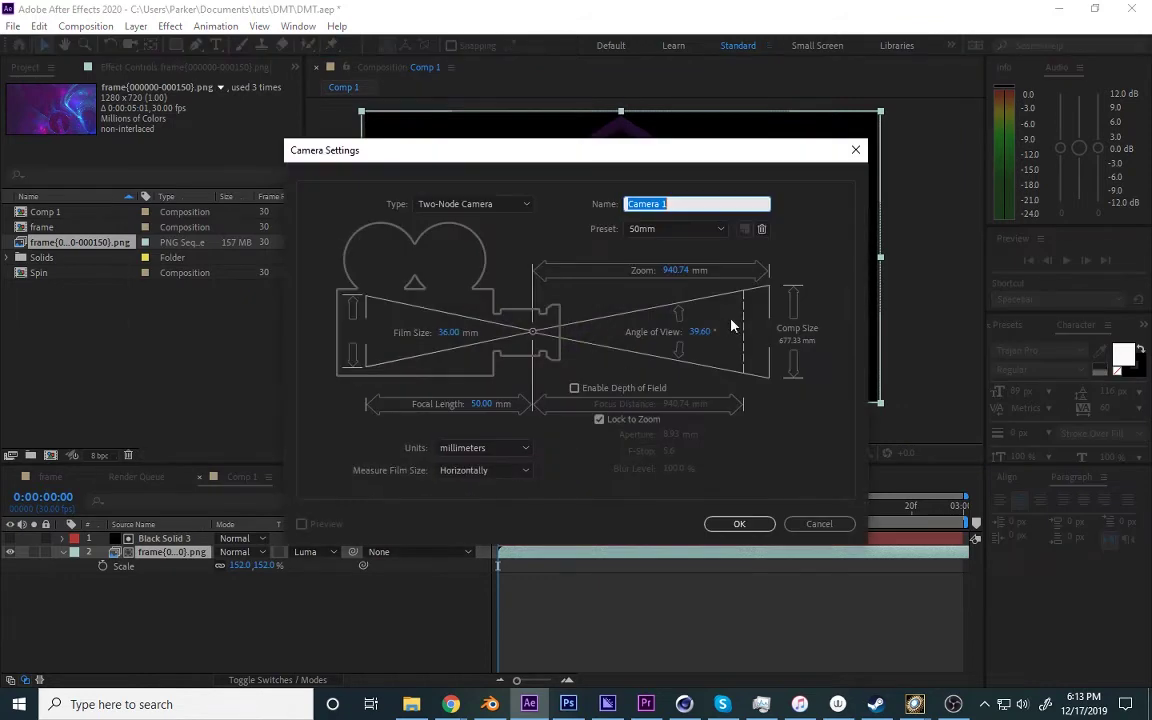
click(724, 530)
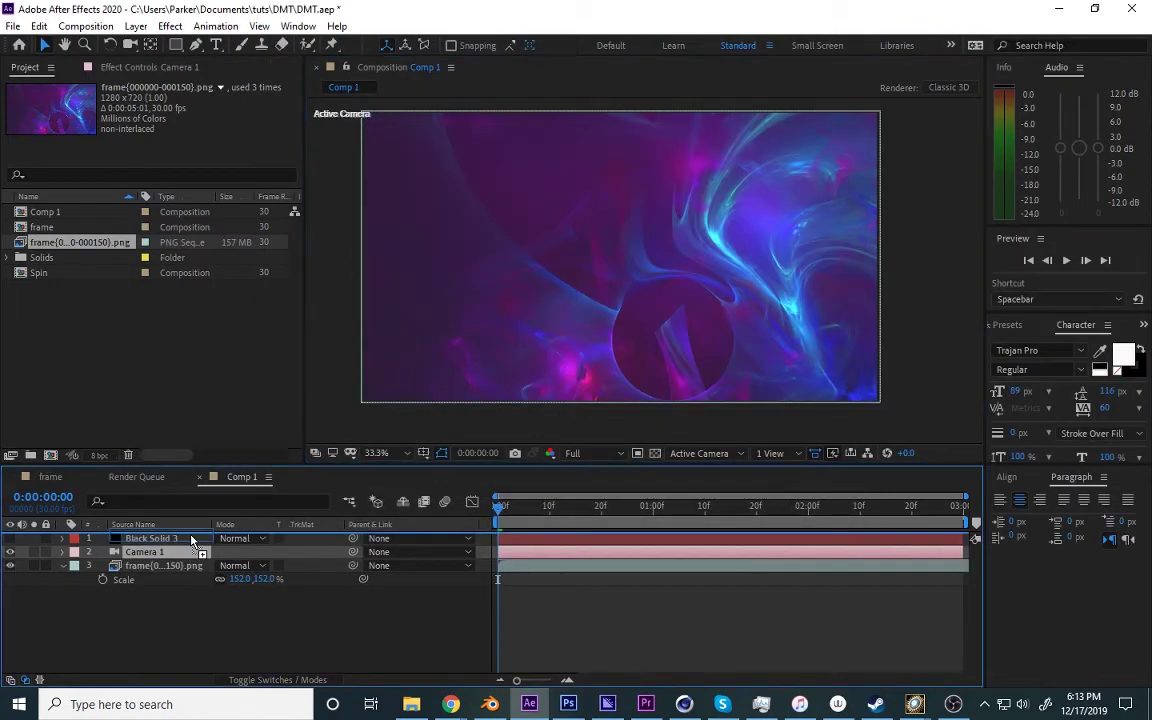
Add a null object, make it a 3D layer and parent Camera 1 to it.
click(135, 26)
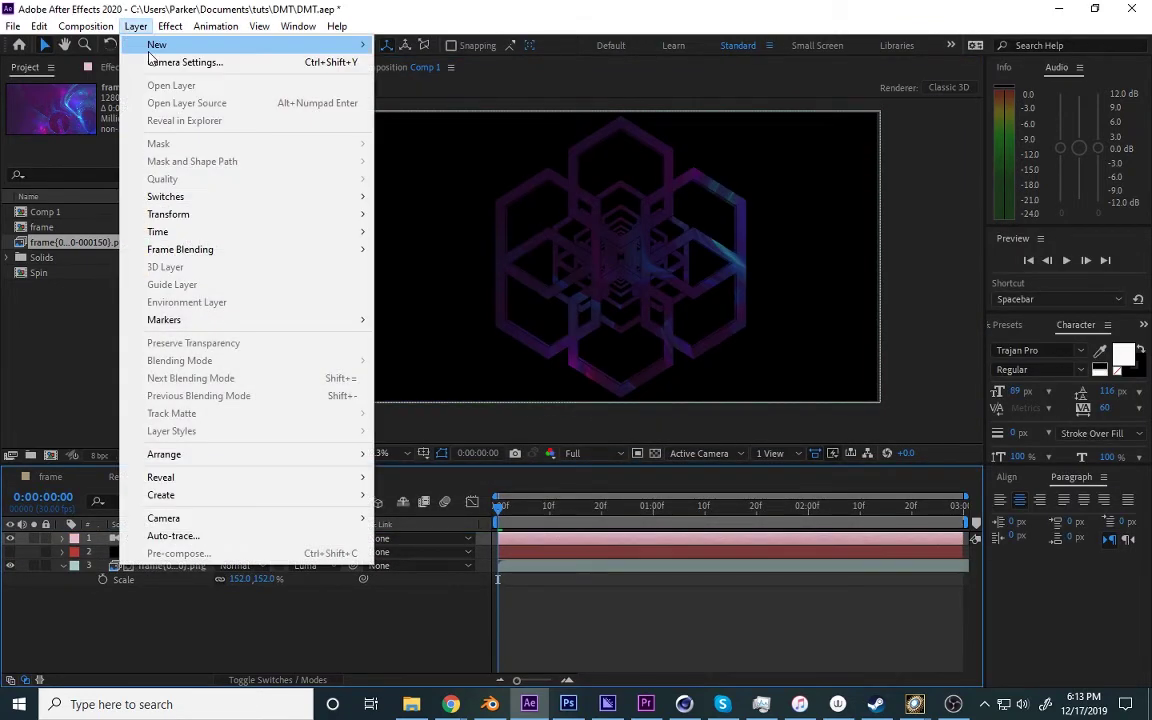
mouse_move(157, 44)
click(450, 115)
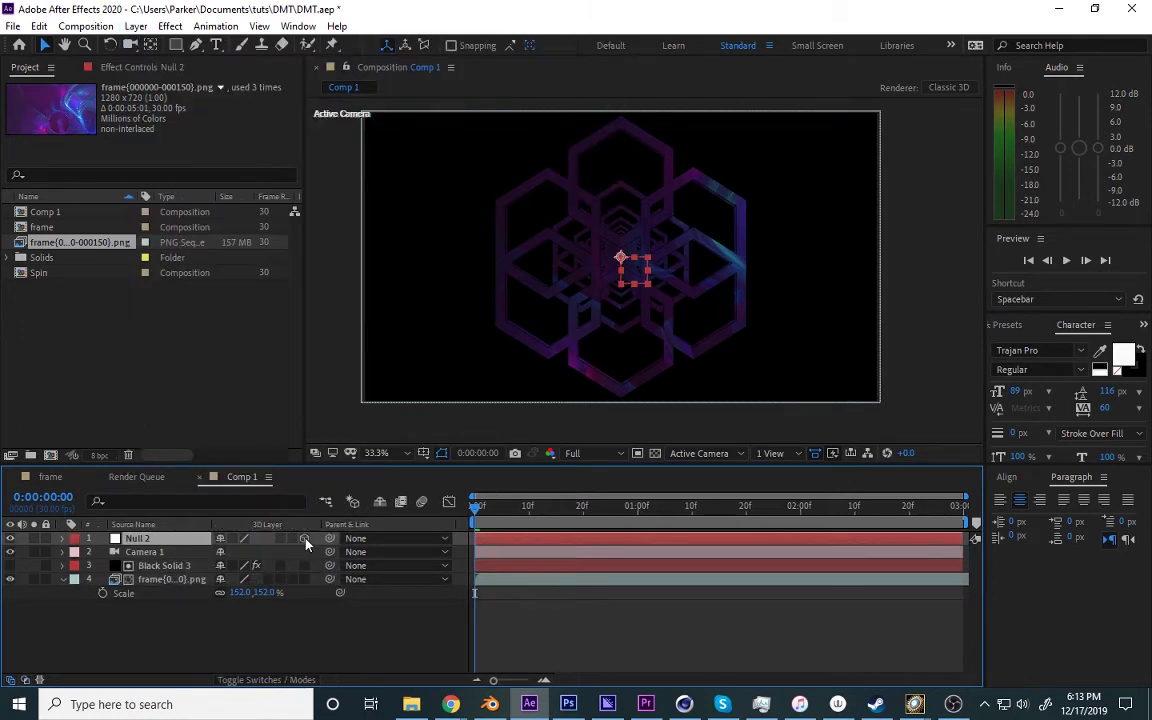
click(305, 540)
drag(330, 552, 178, 541)
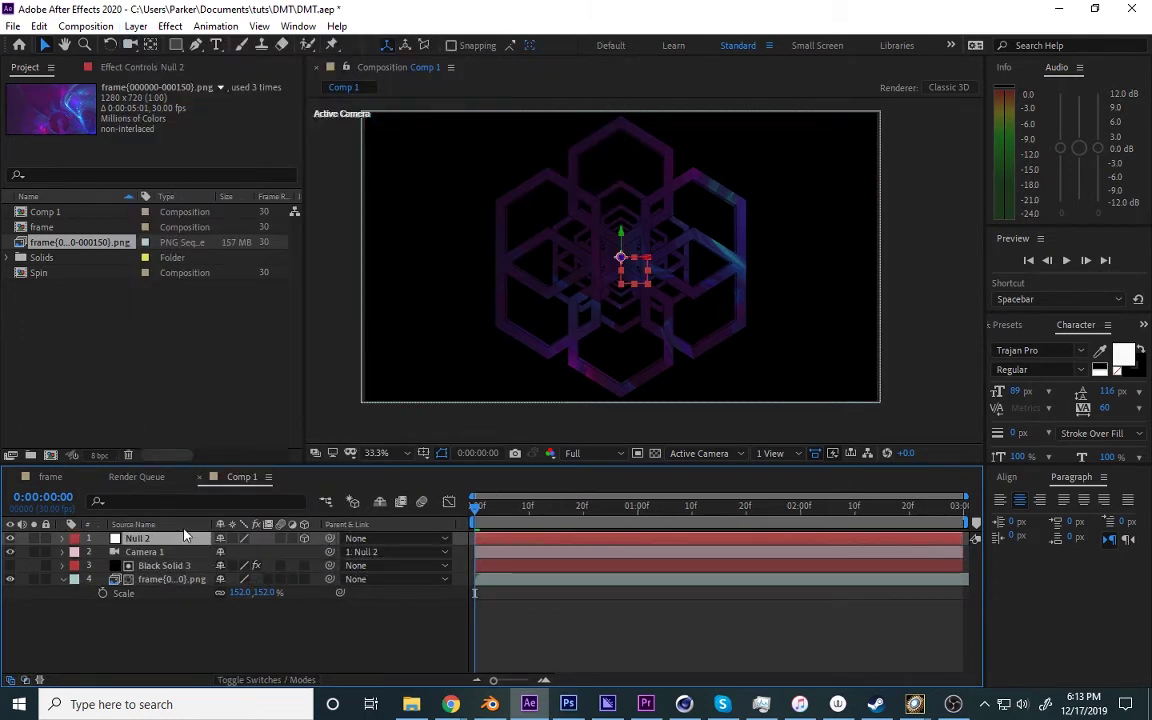
Keyframe the null's Position from Z 0.0 at the first frame to Z 2780.0 at 0:00:02:29 and return to the start.
key(p)
click(104, 552)
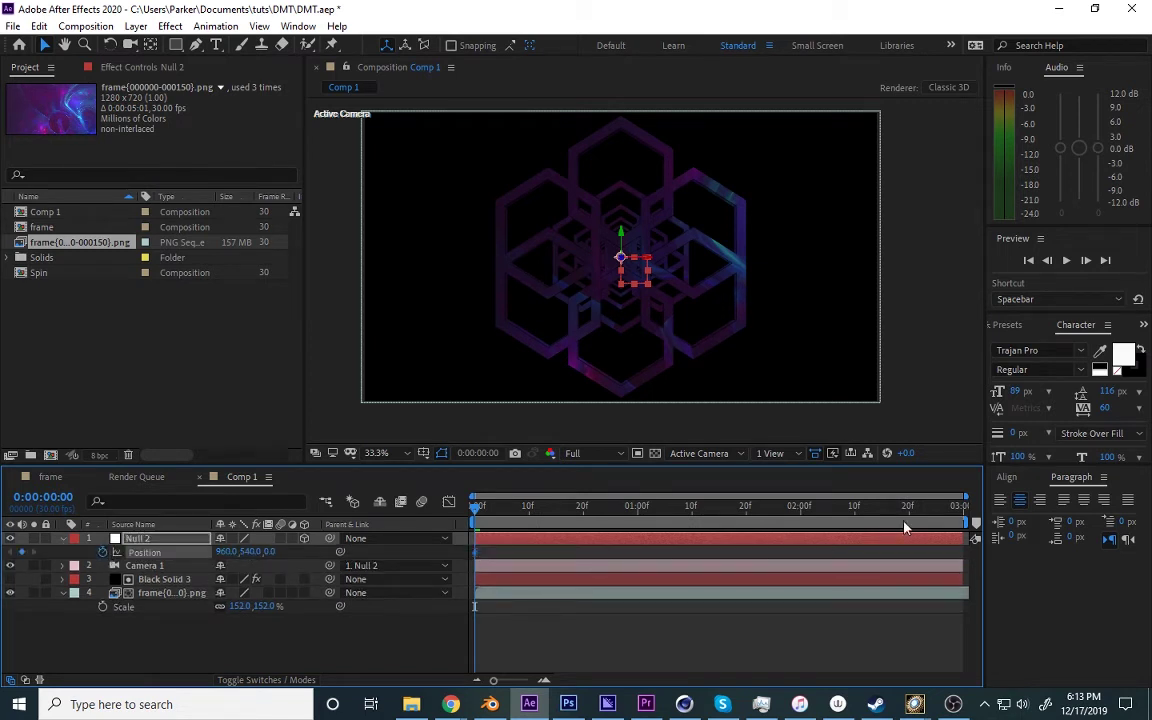
key(End)
drag(272, 552, 410, 552)
click(783, 515)
drag(783, 515, 475, 510)
Apply CC Flo Motion to the PNG sequence layer and keyframe Amount 1 at 0.0 on the first frame.
click(170, 593)
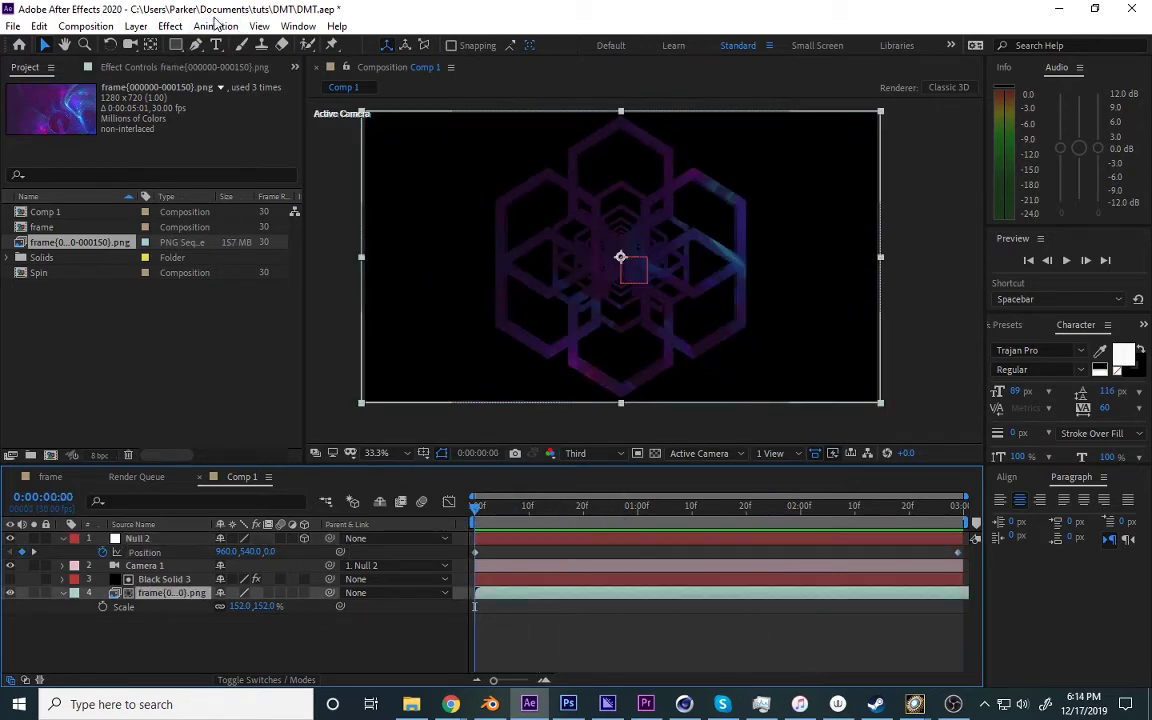
click(170, 26)
mouse_move(184, 202)
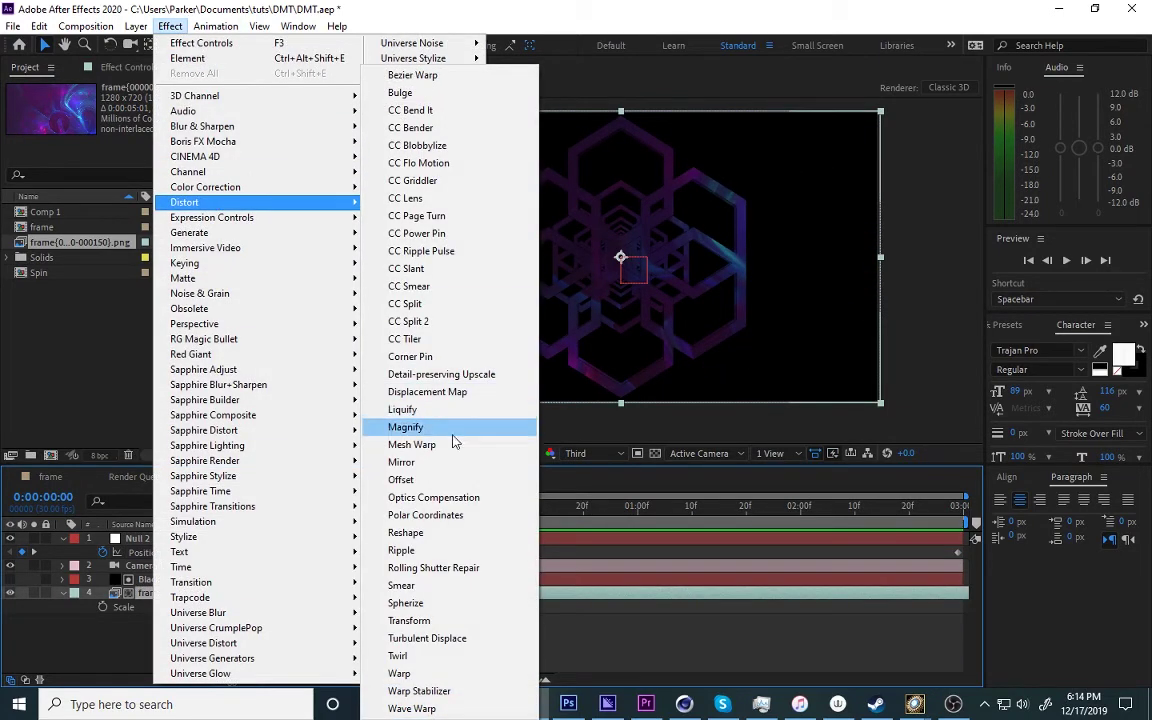
click(446, 164)
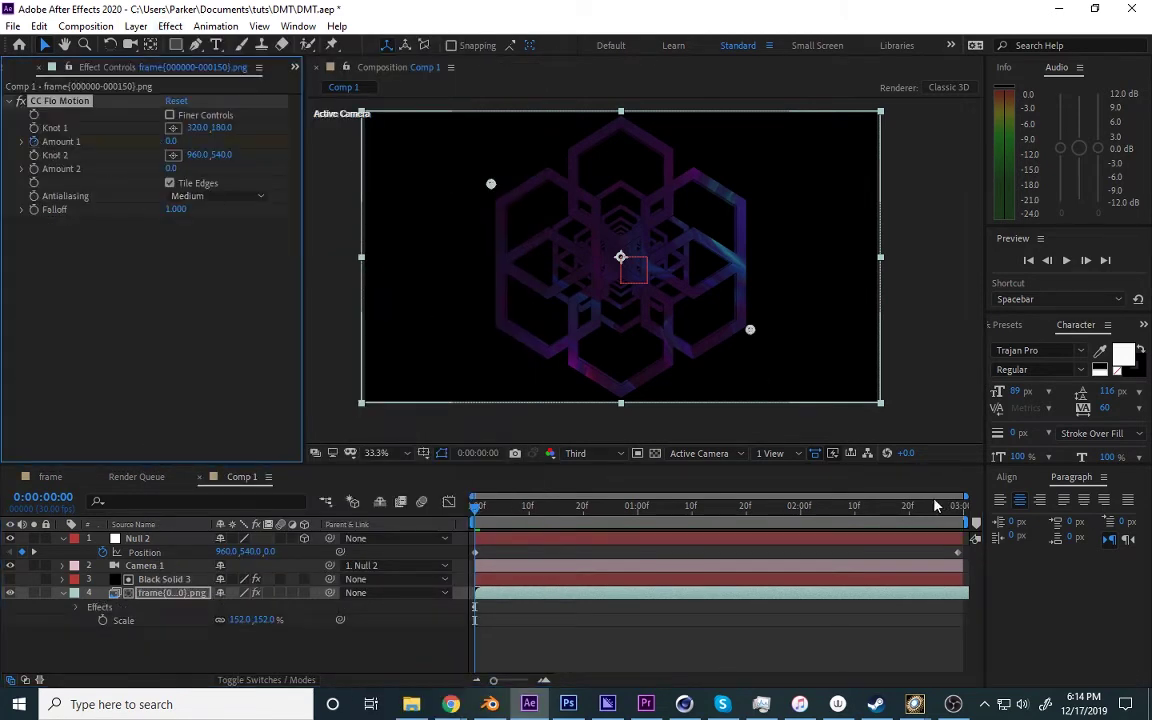
Set CC Flo Motion's Amount 1 to 840.0 at 0:00:02:29 and move Knot 1 to about 637.8, 357.6.
key(End)
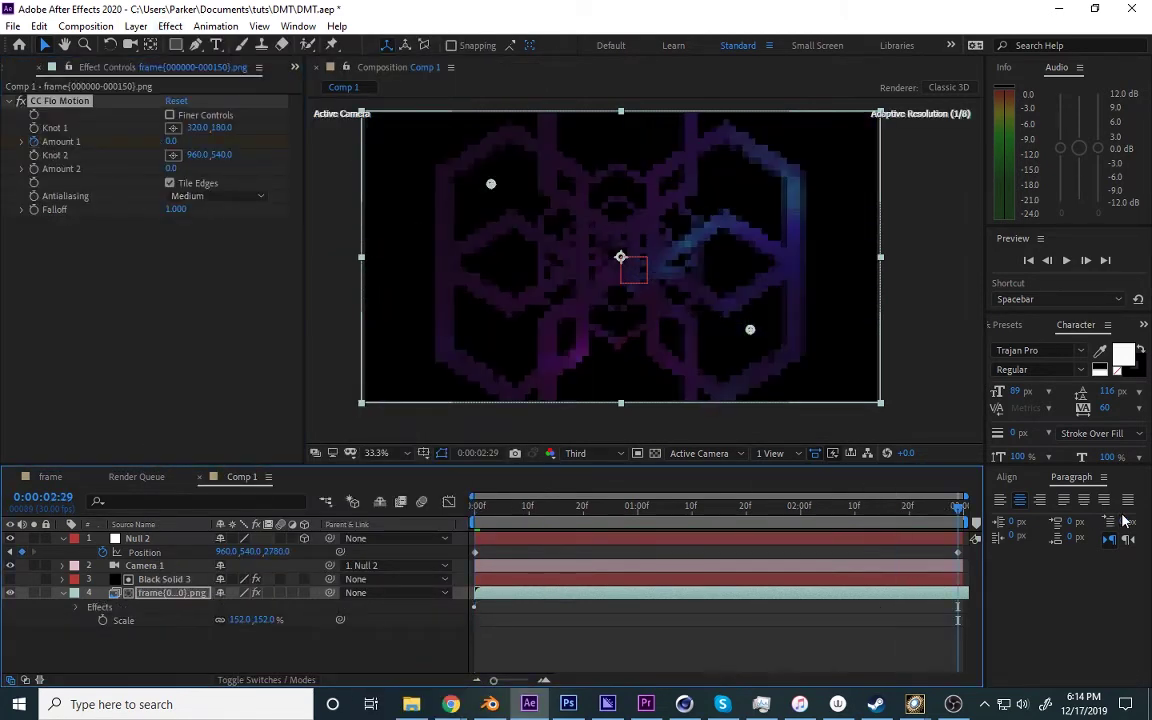
drag(172, 141, 864, 155)
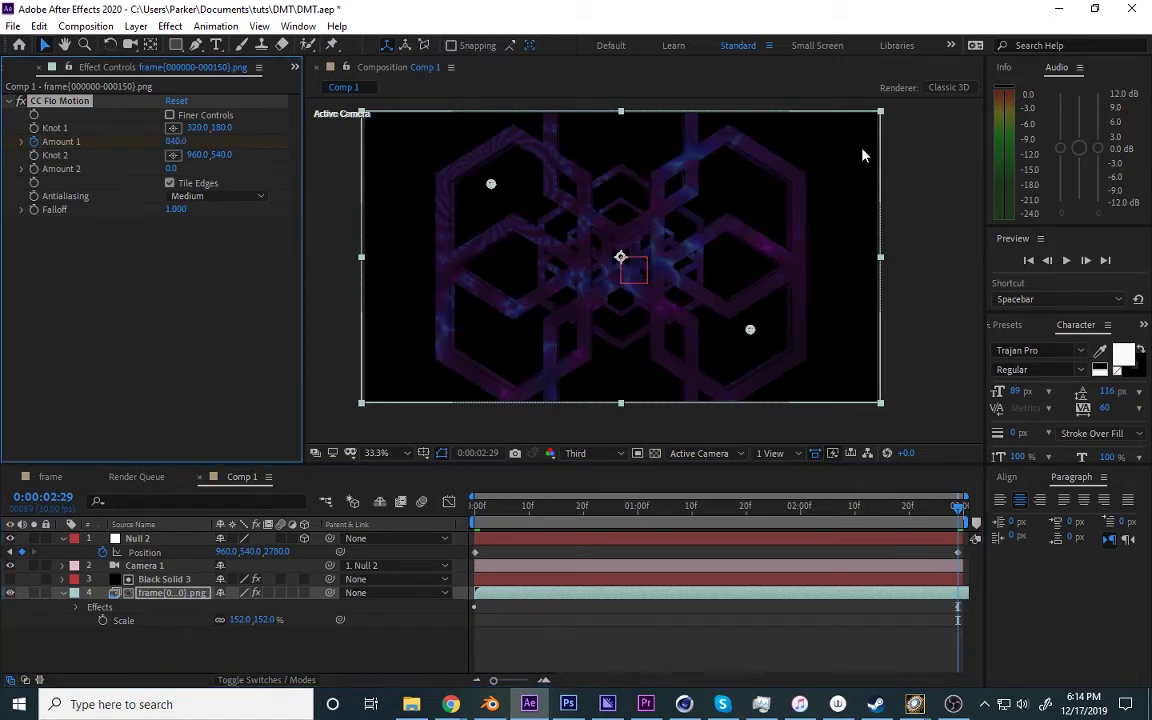
drag(486, 186, 617, 258)
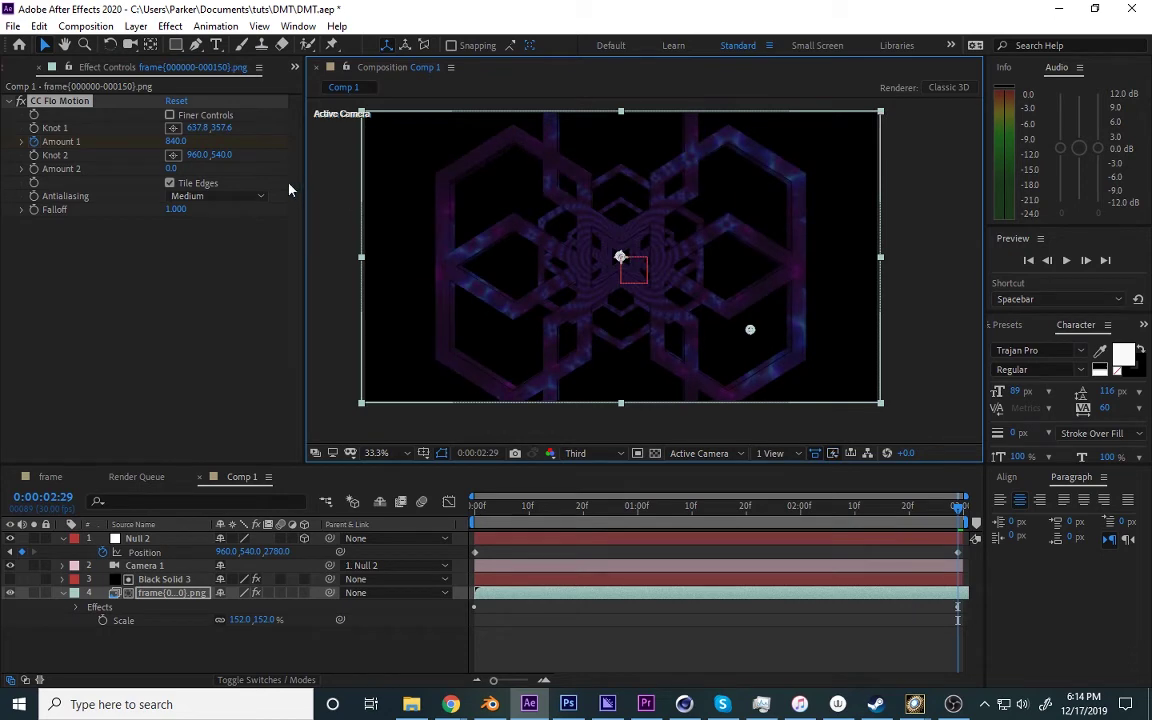
Preview the CC Flo Motion distortion animation from the first frame.
drag(594, 506, 476, 506)
key(space)
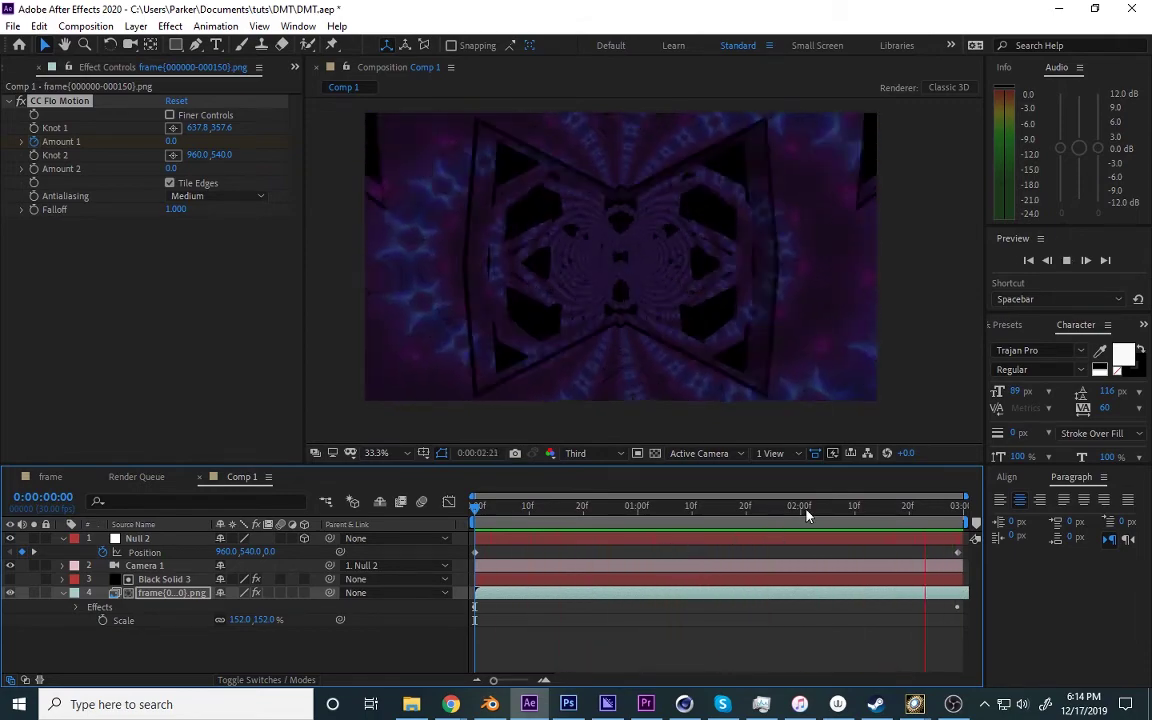
key(space)
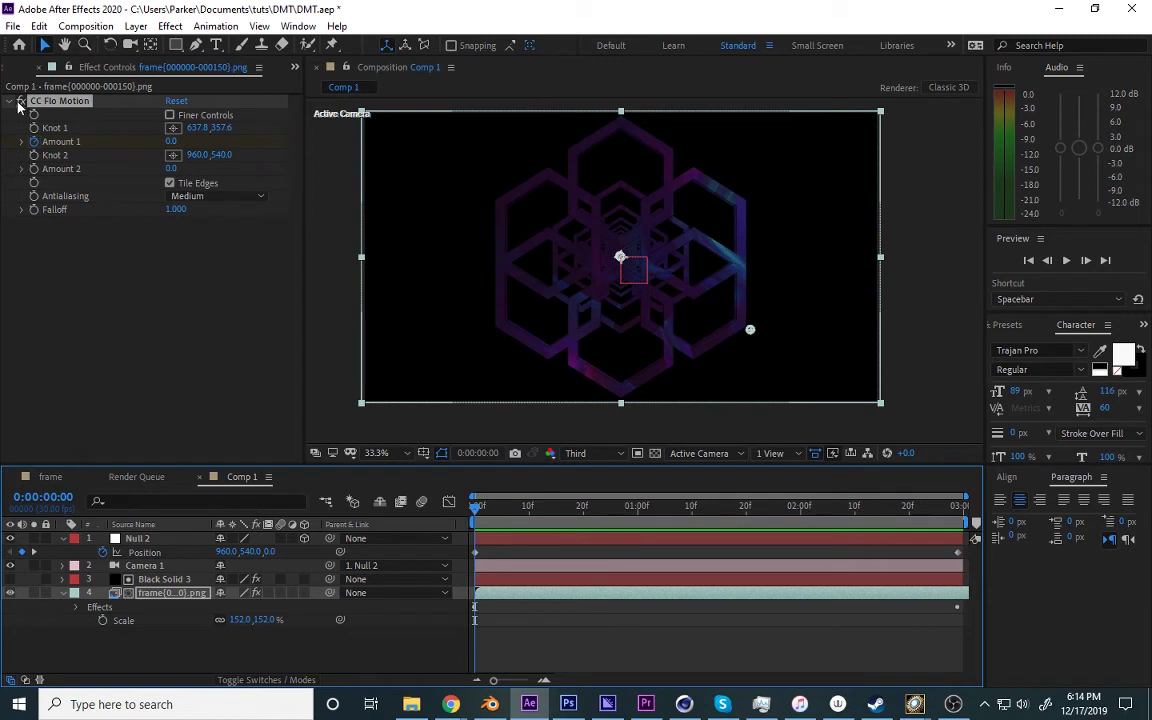
Turn off CC Flo Motion on the PNG sequence layer, save the project and stay on the first frame.
click(643, 652)
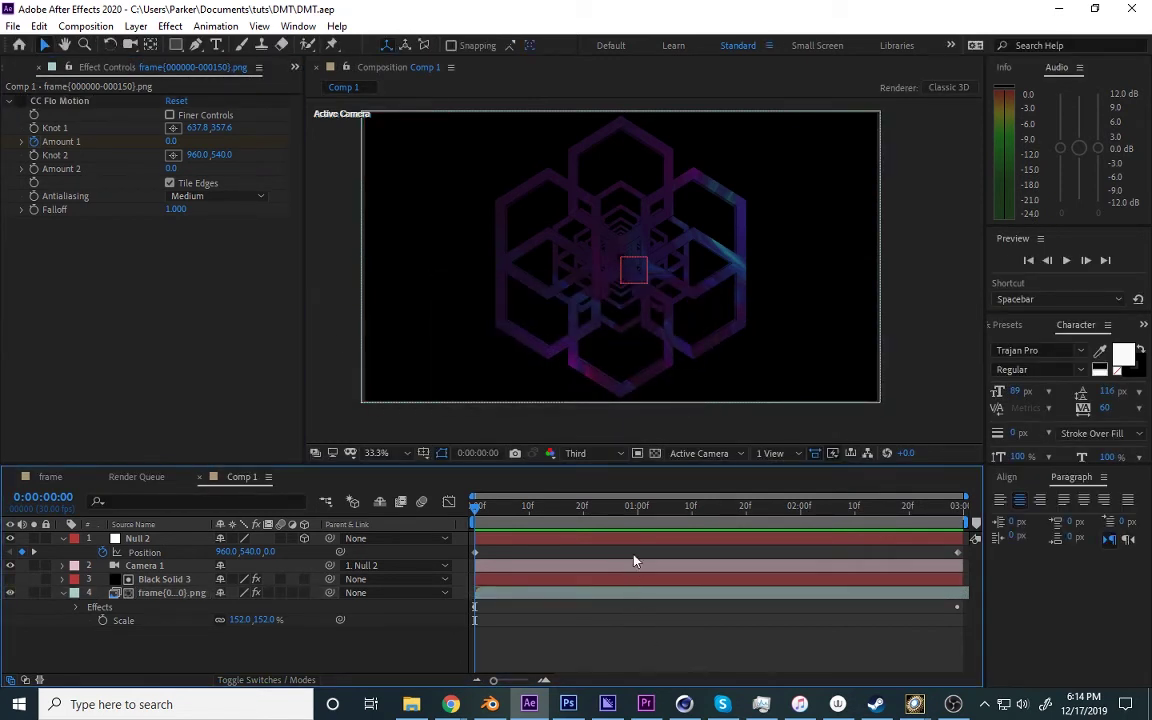
drag(614, 507, 476, 509)
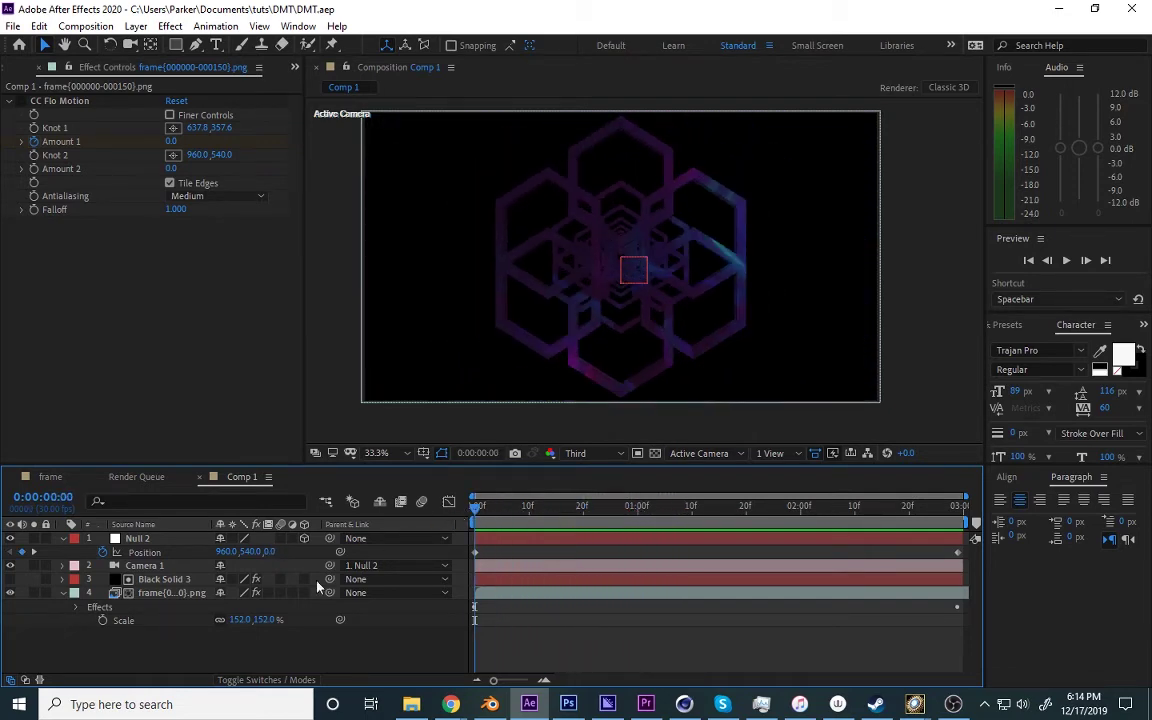
Show the layers' blend mode and track matte settings and inspect the PNG sequence layer and the Black Solid 3 Element layer.
click(268, 680)
click(176, 595)
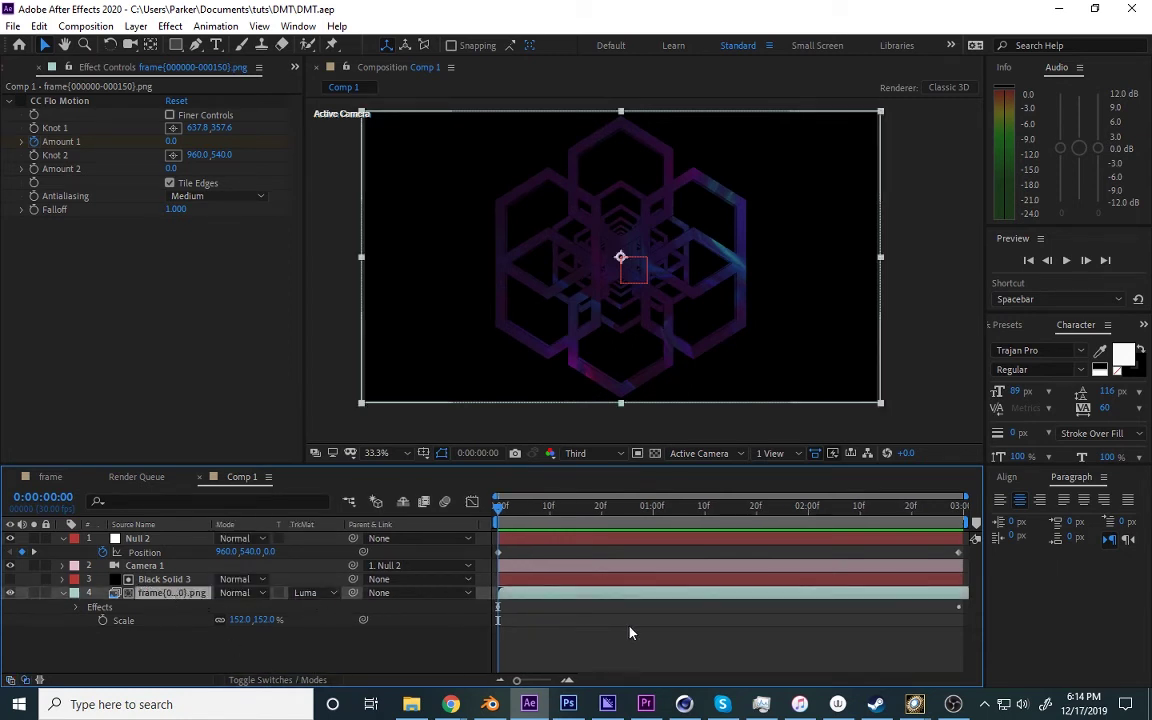
click(160, 579)
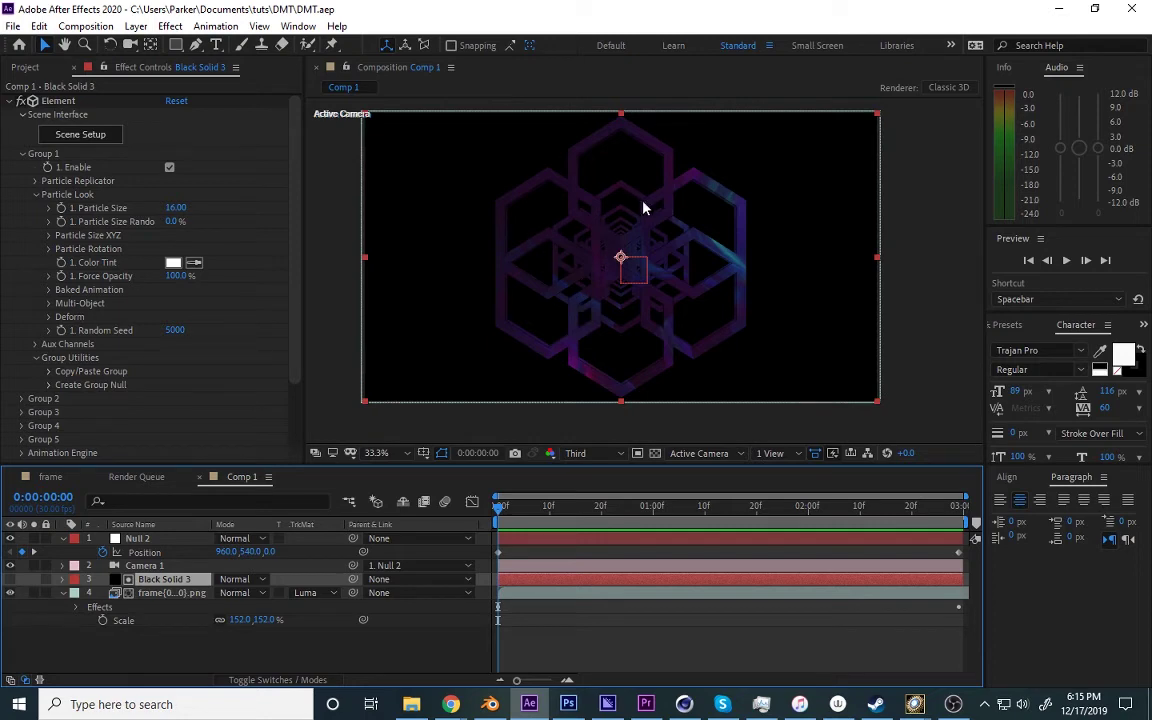
click(183, 593)
click(613, 635)
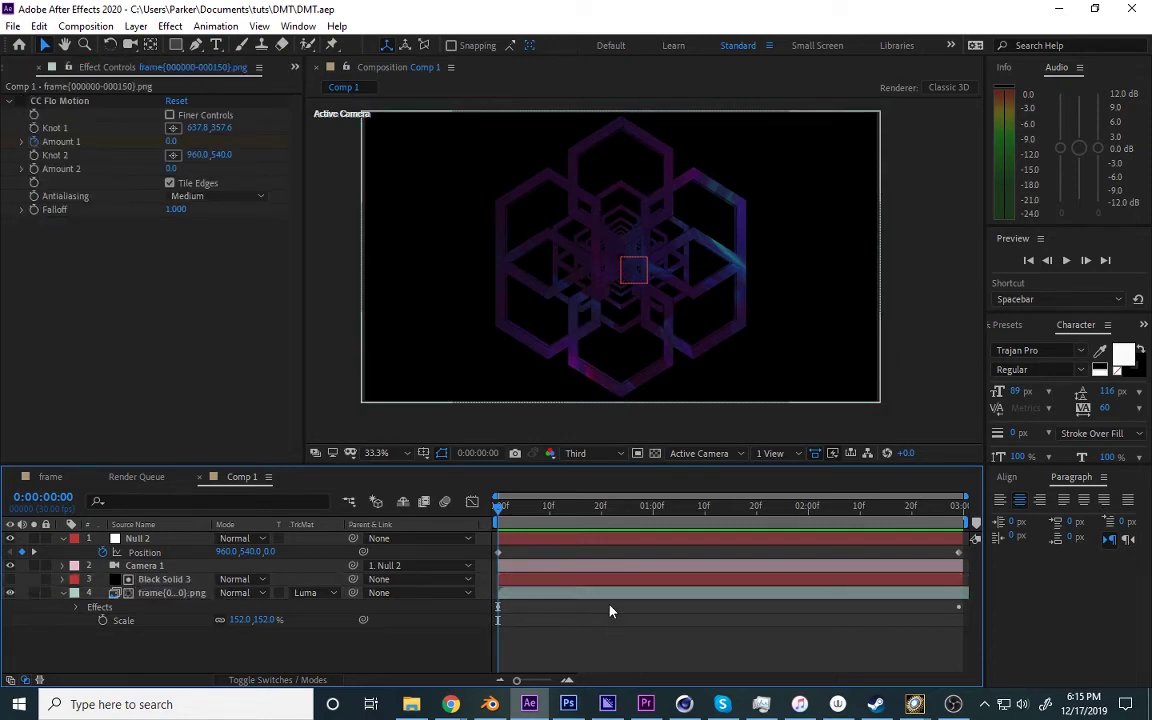
click(613, 597)
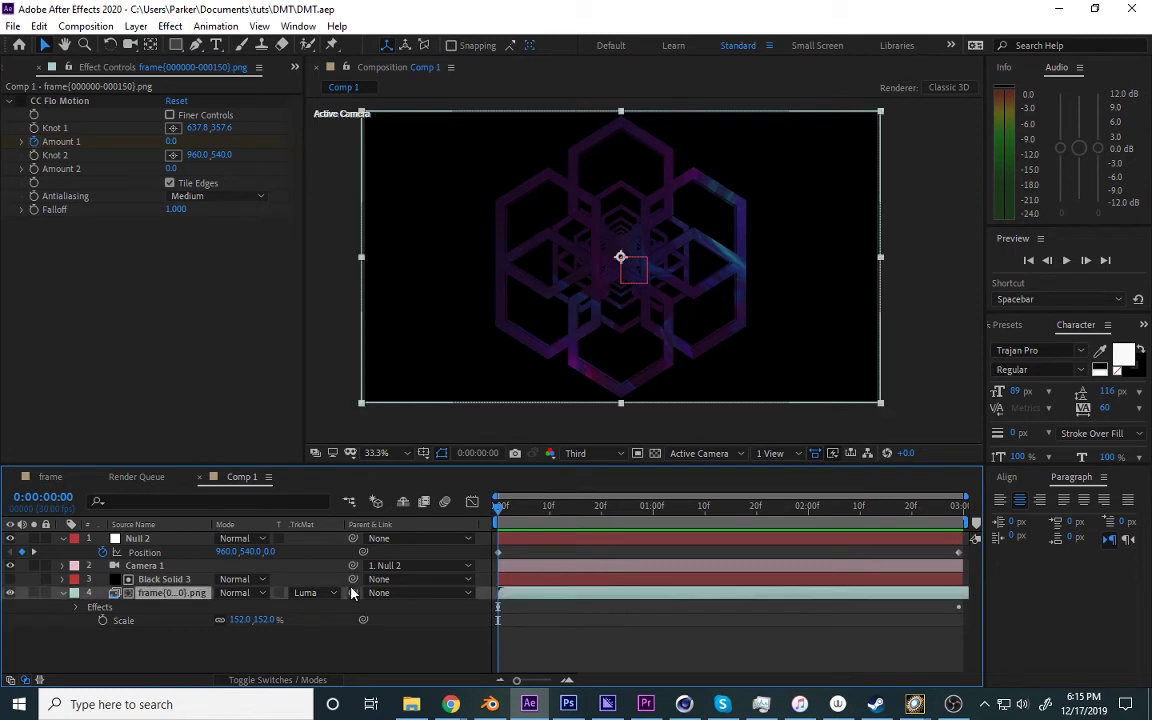
click(172, 581)
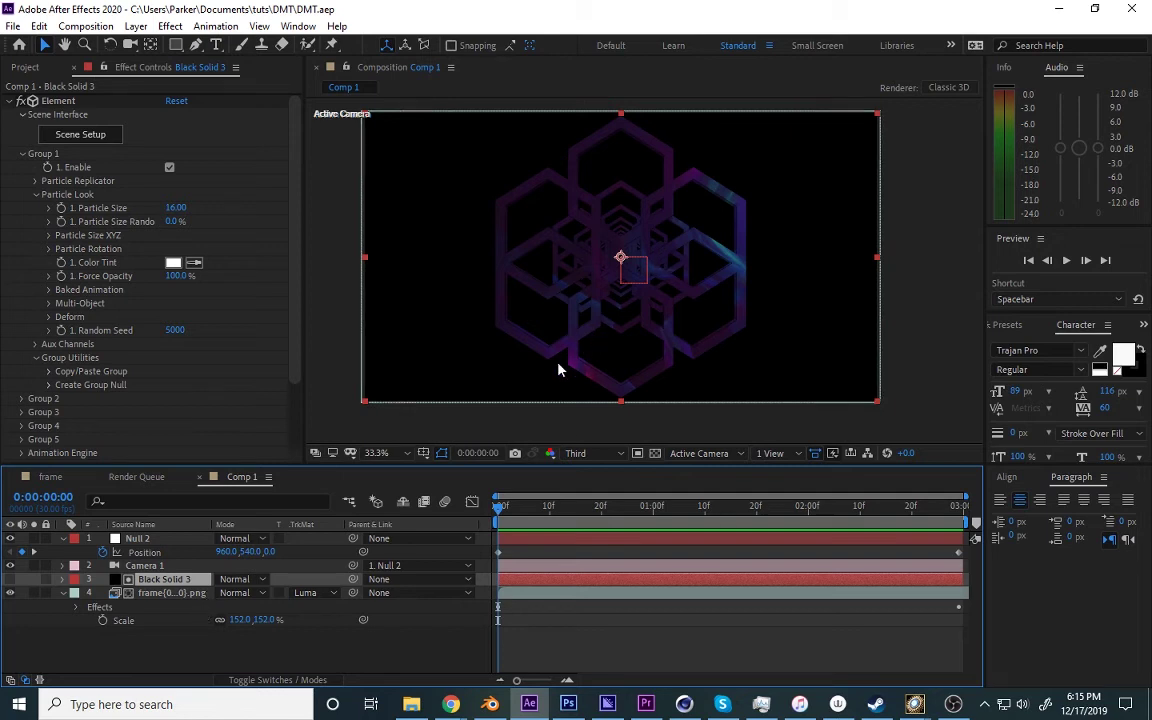
click(190, 657)
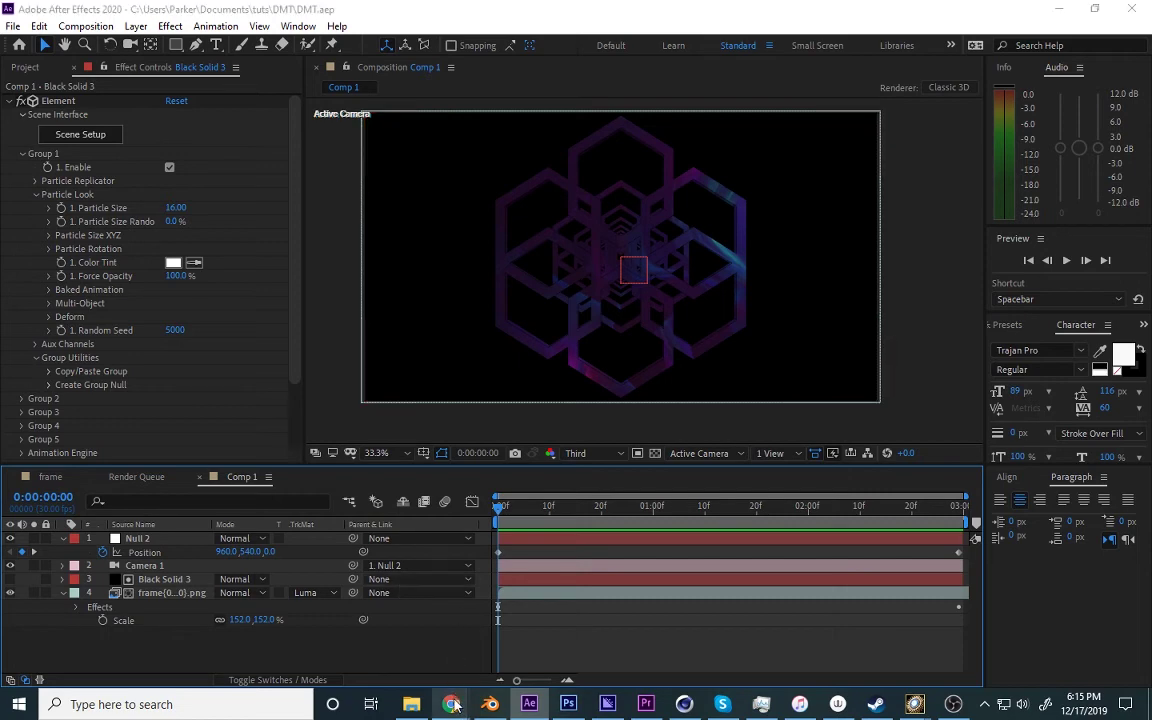
Switch to Chrome and play the DMT Experience (HD) reference video, skipping ahead to another tunnel section, then pause it.
mouse_move(451, 704)
click(522, 646)
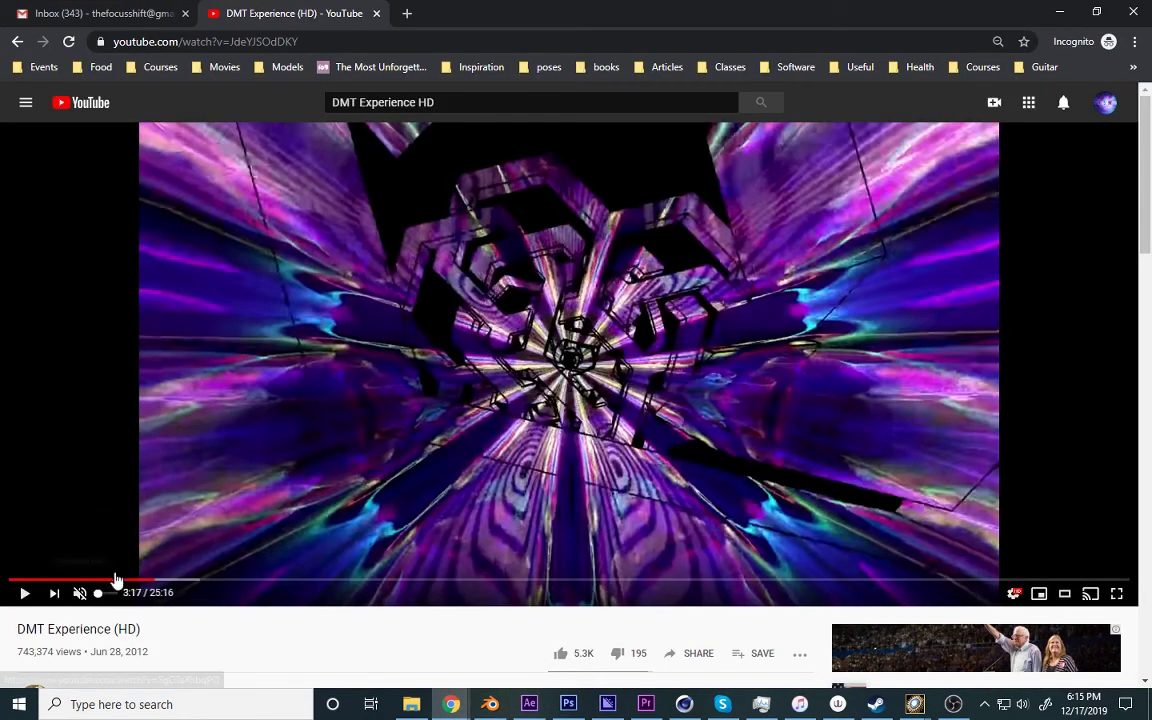
click(320, 405)
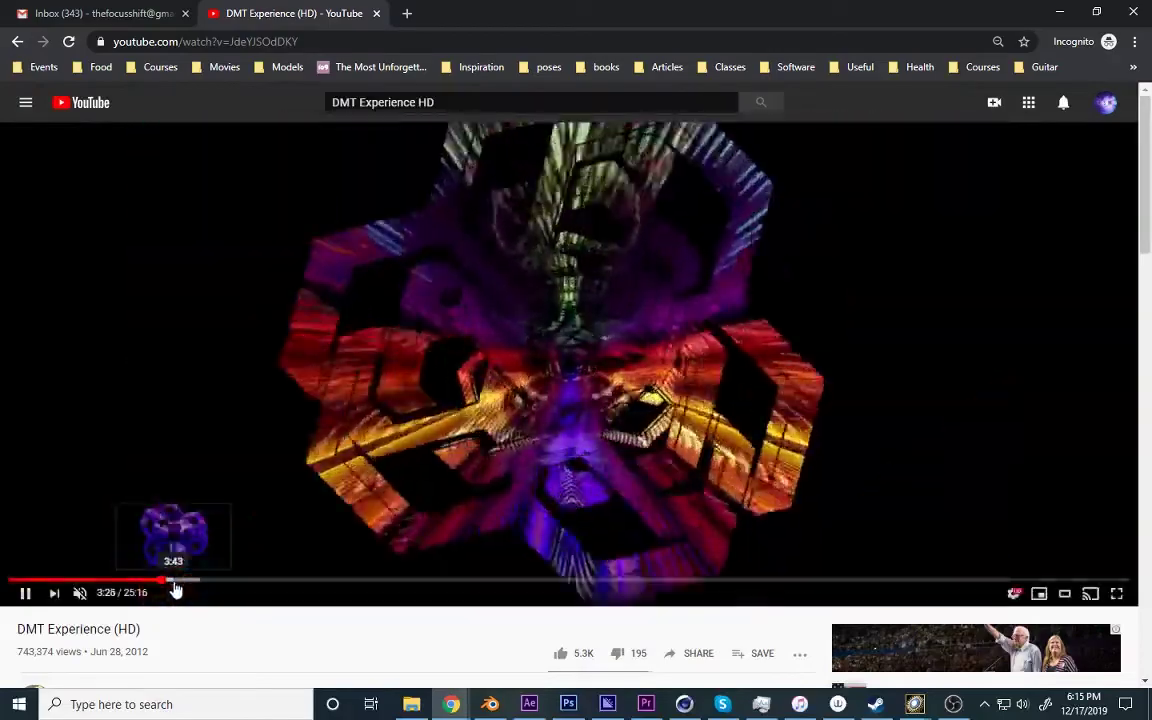
click(173, 580)
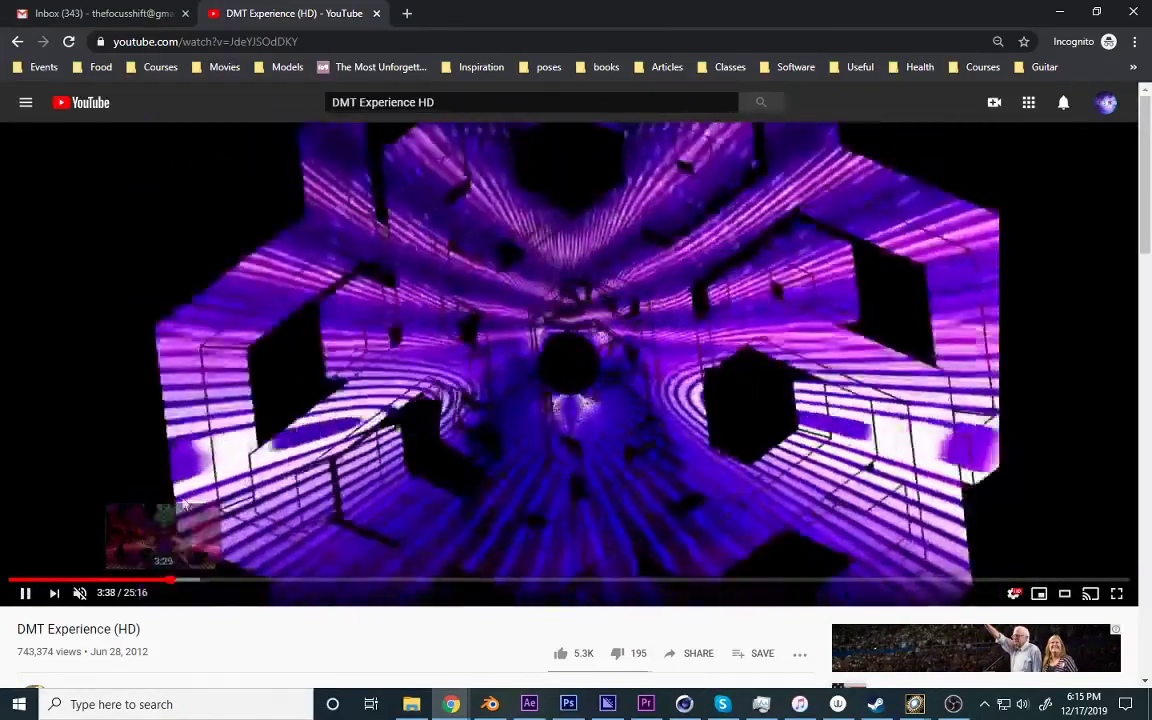
click(663, 295)
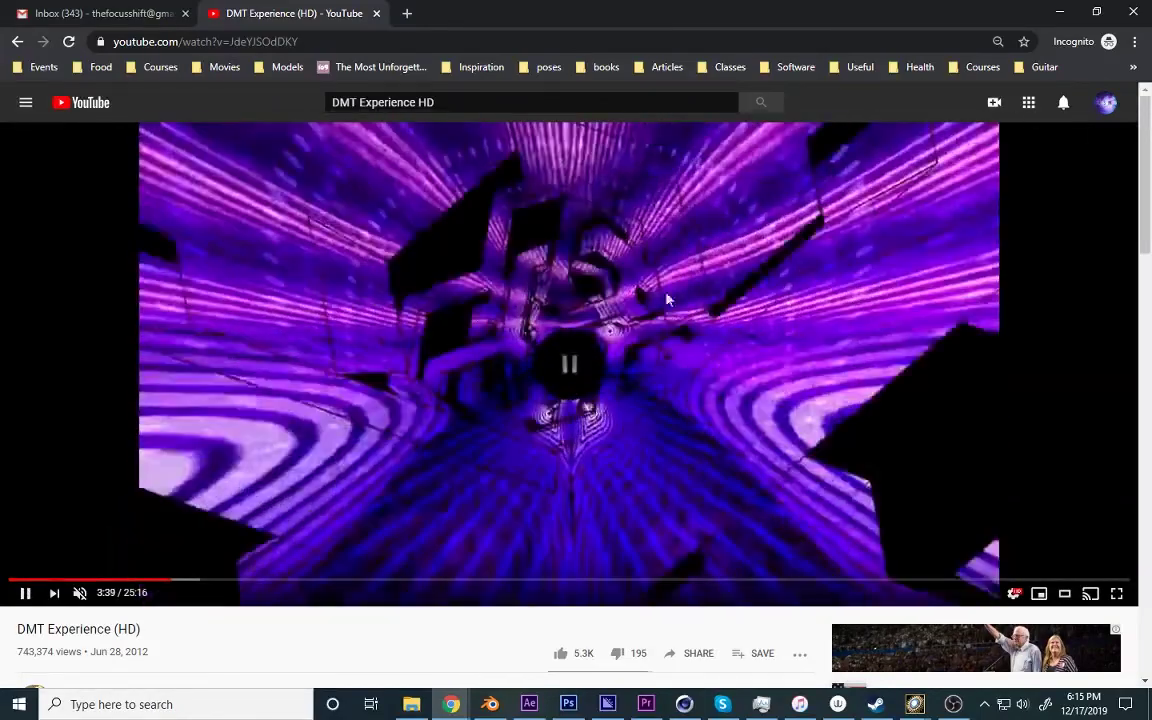
Switch back to After Effects and preview Comp 1 from the first frame without the Flo Motion distortion.
click(568, 704)
click(531, 704)
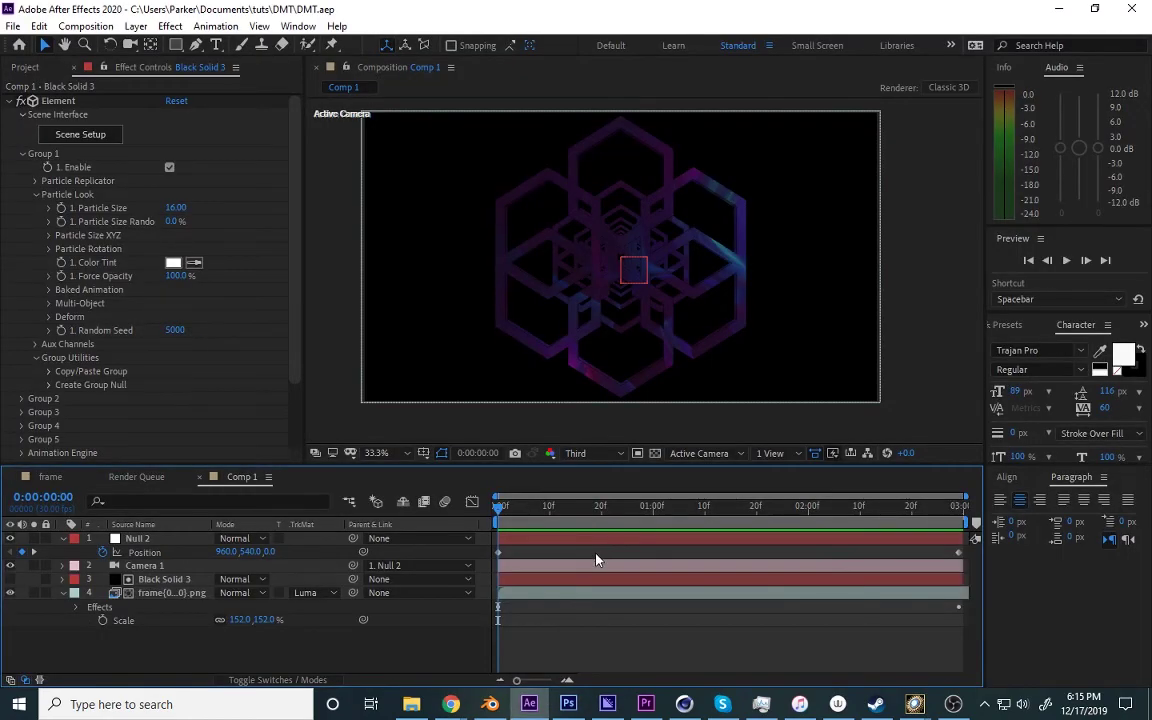
key(space)
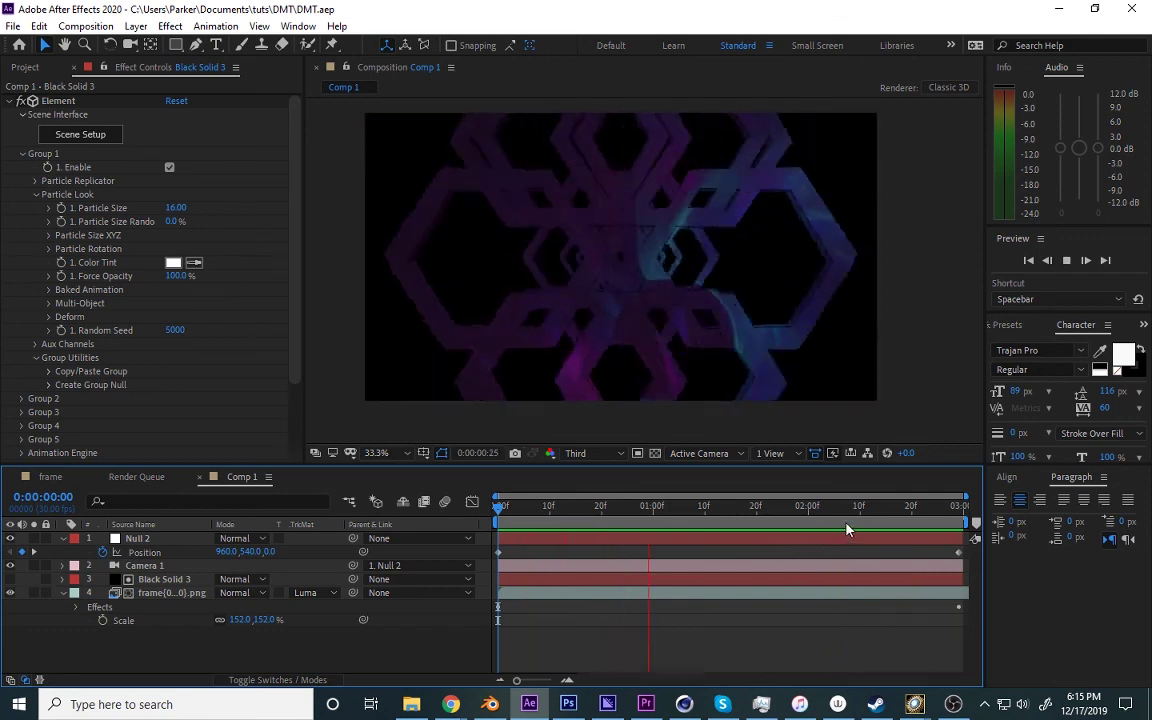
key(space)
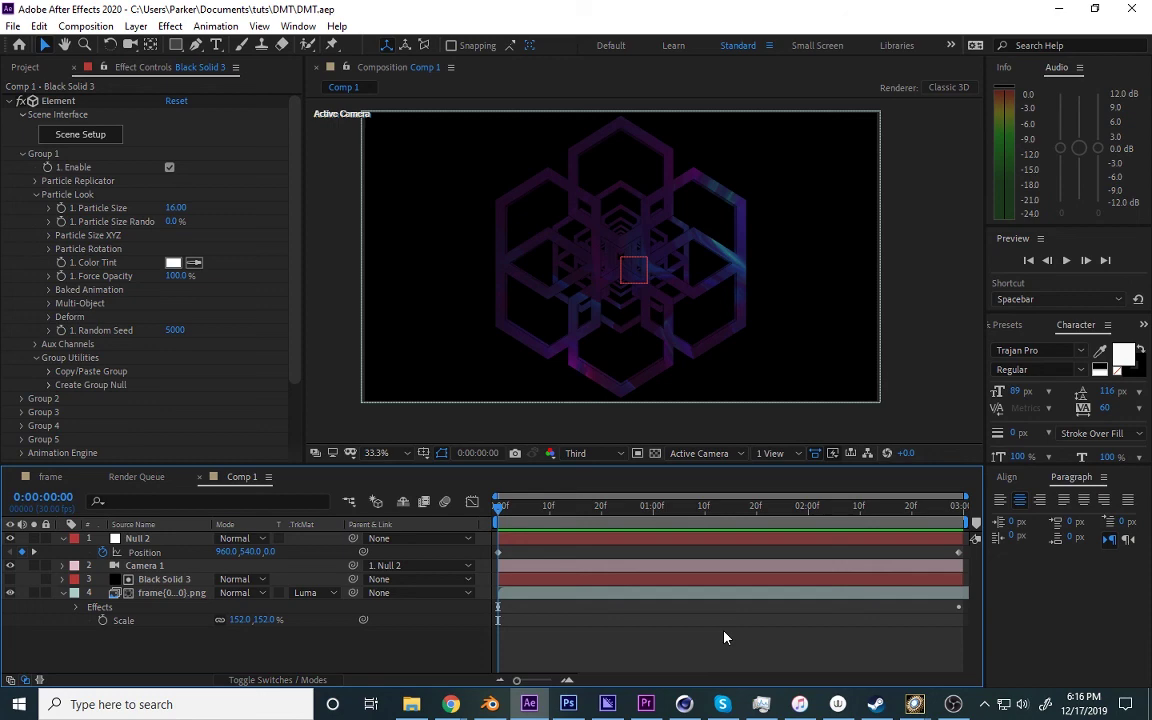
click(963, 704)
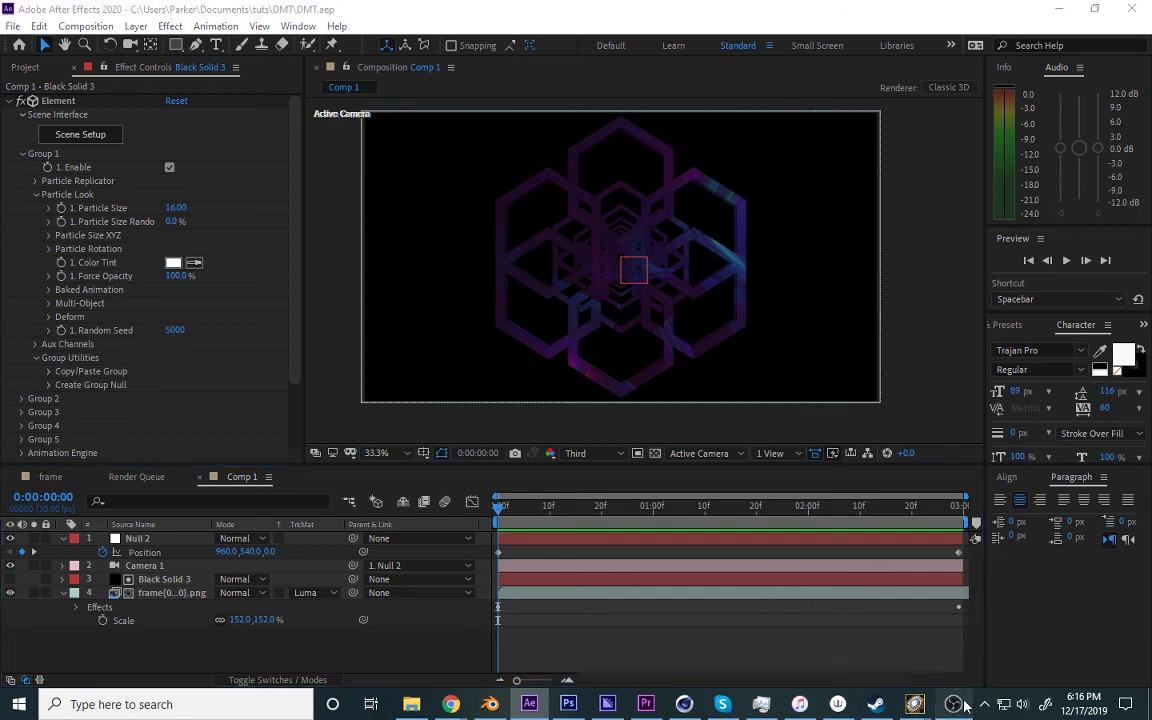